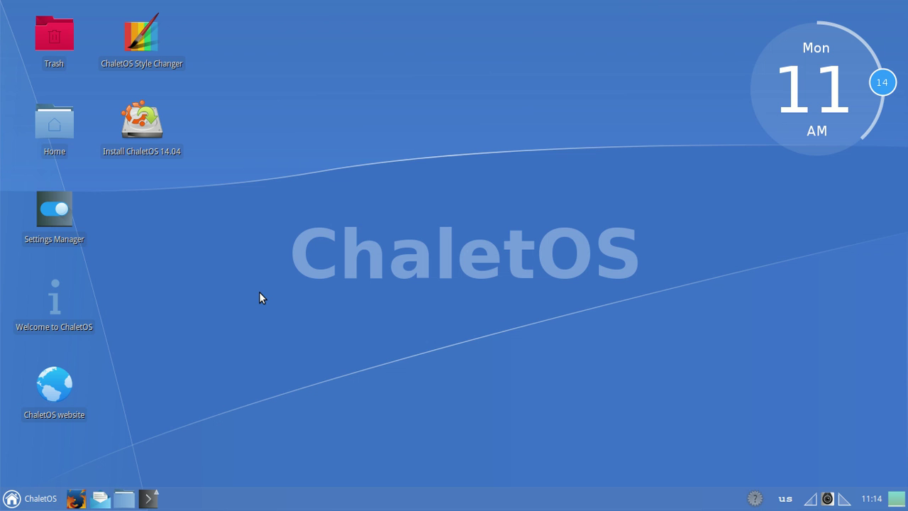
{"action": "left_click", "coordinate": [32, 499]}
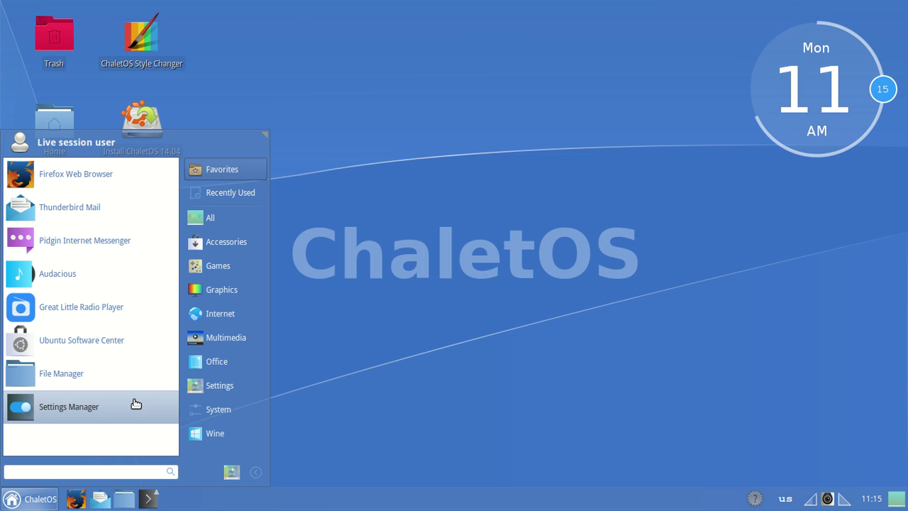
{"action": "left_click", "coordinate": [444, 403]}
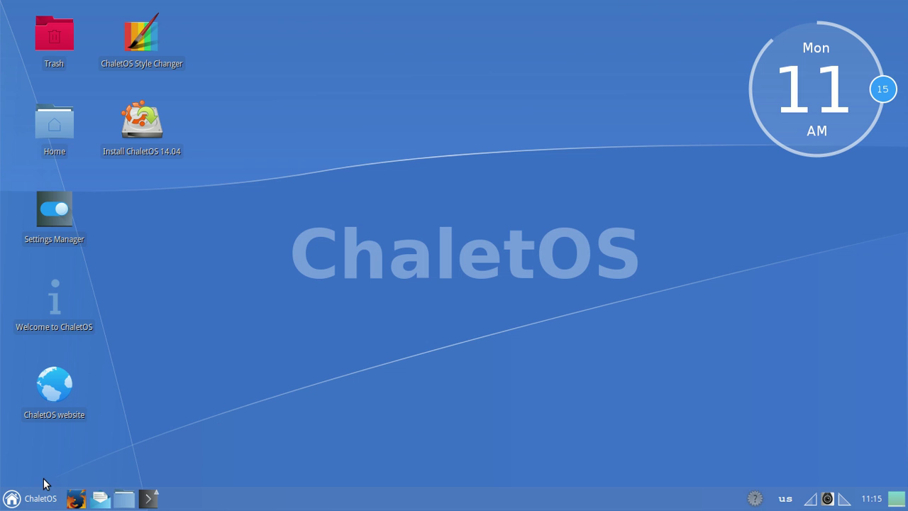
{"action": "left_click", "coordinate": [31, 501]}
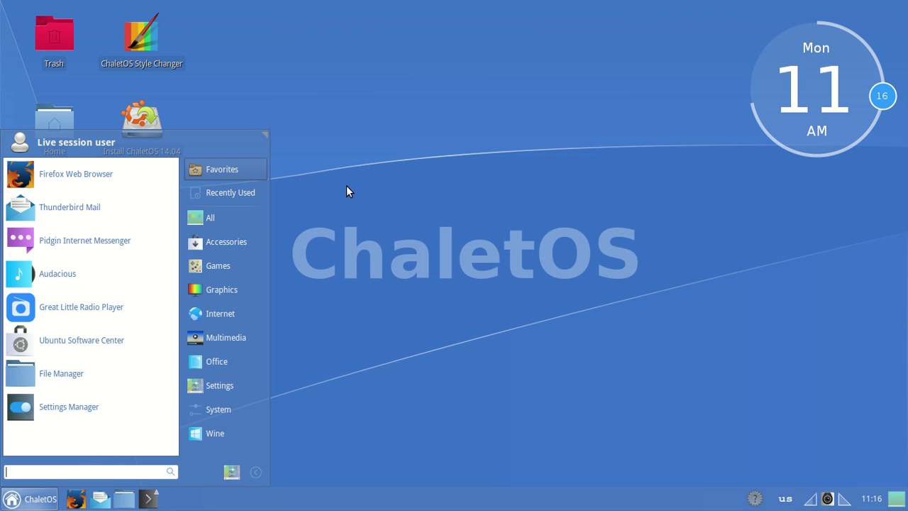
{"action": "key", "text": "Escape"}
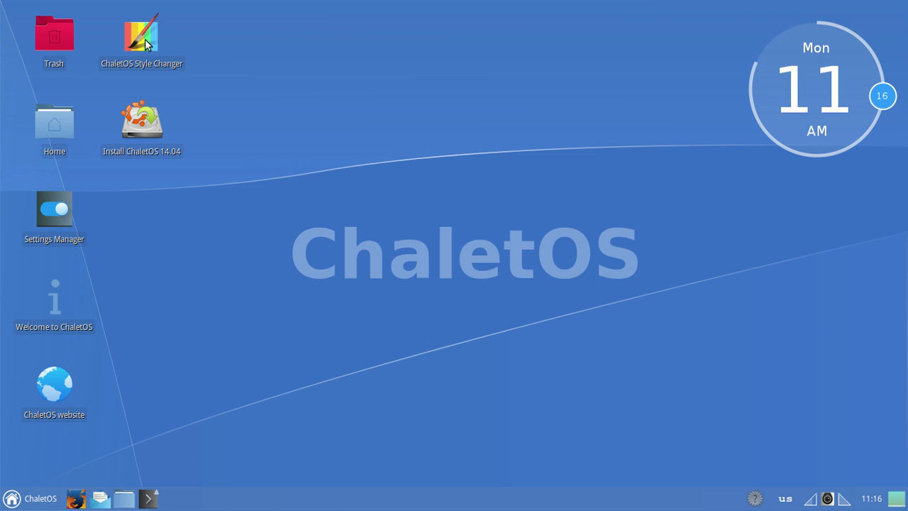
Open the ChaletOS Style Changer and show its desktop Conky styles
{"action": "mouse_move", "coordinate": [143, 39]}
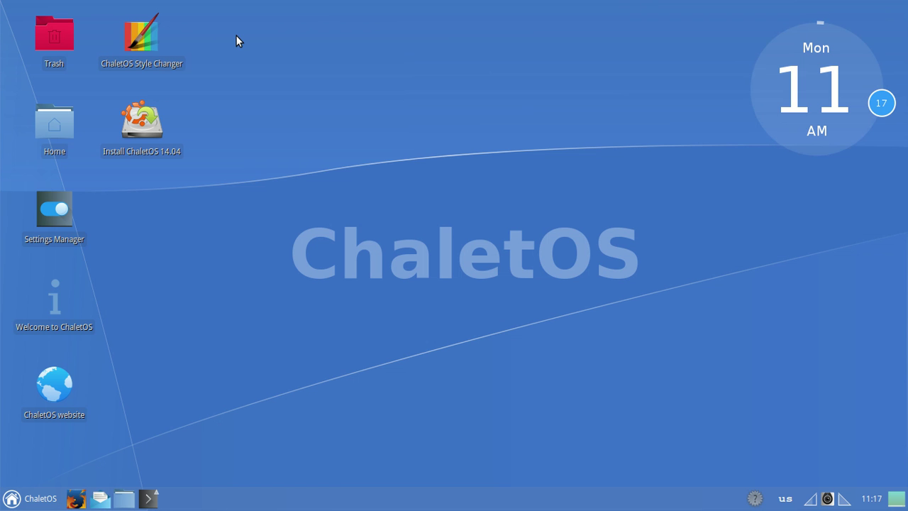
{"action": "double_click", "coordinate": [136, 39]}
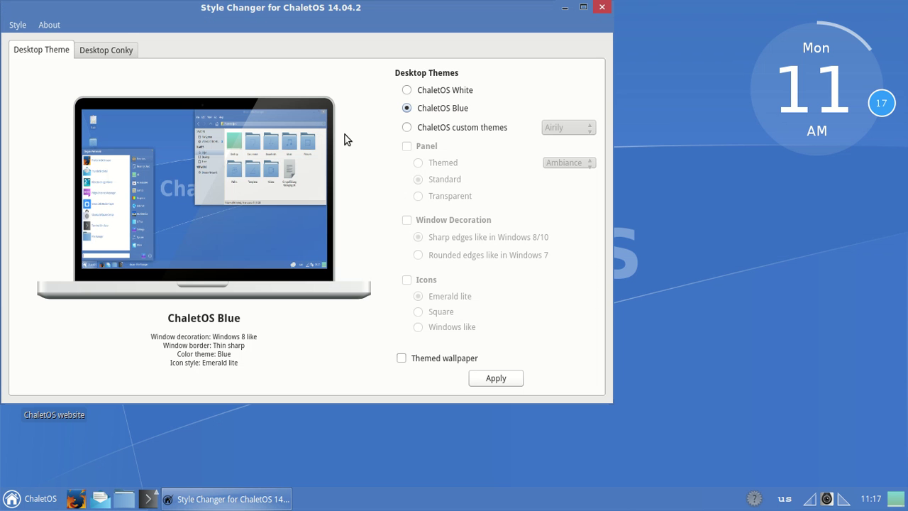
{"action": "left_click", "coordinate": [119, 51]}
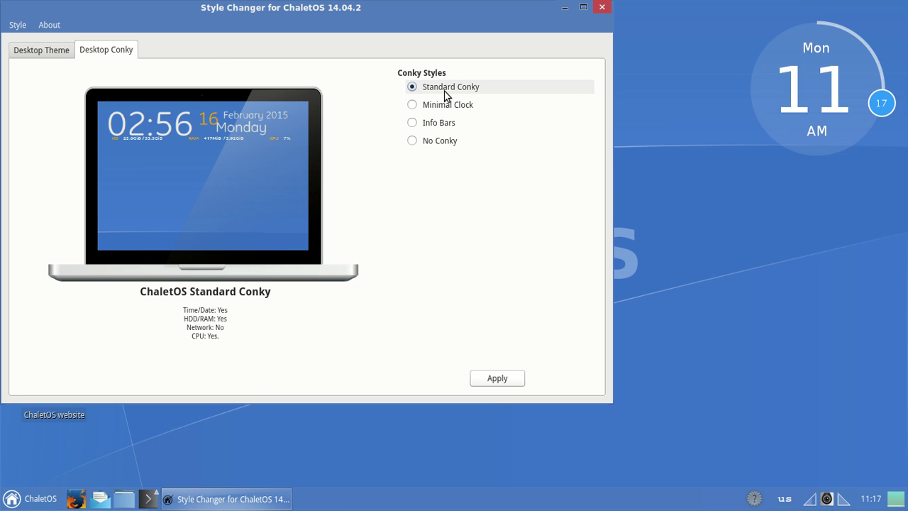
Preview the Minimal Clock and Info Bars Conky styles, and apply Standard Conky to the desktop
{"action": "left_click", "coordinate": [458, 106]}
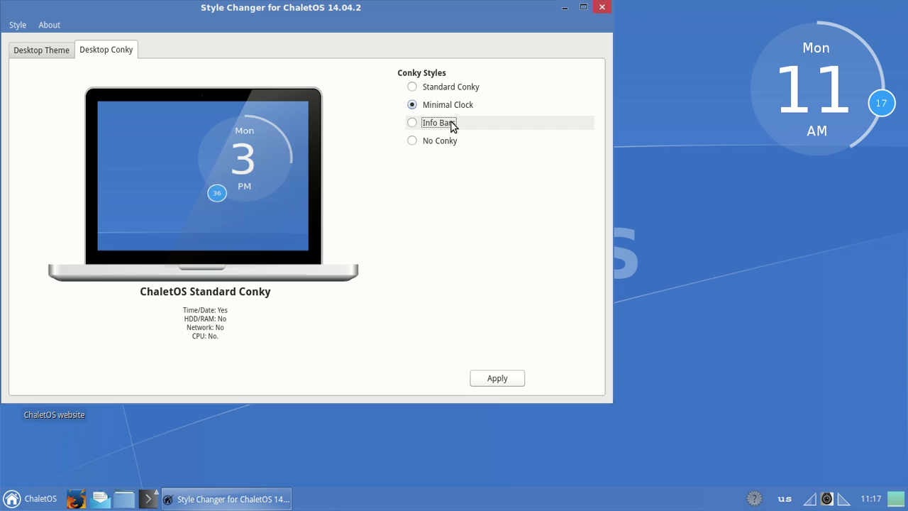
{"action": "left_click", "coordinate": [453, 125]}
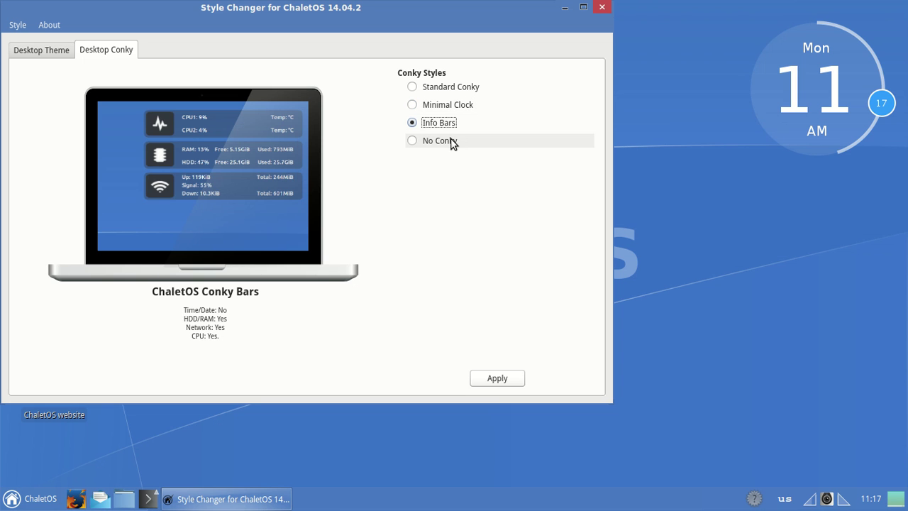
{"action": "left_click", "coordinate": [451, 88]}
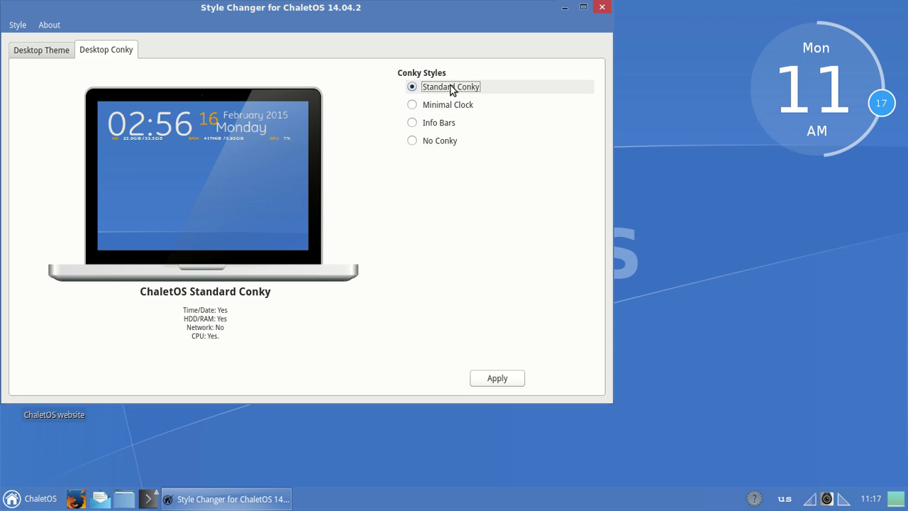
{"action": "left_click", "coordinate": [506, 379]}
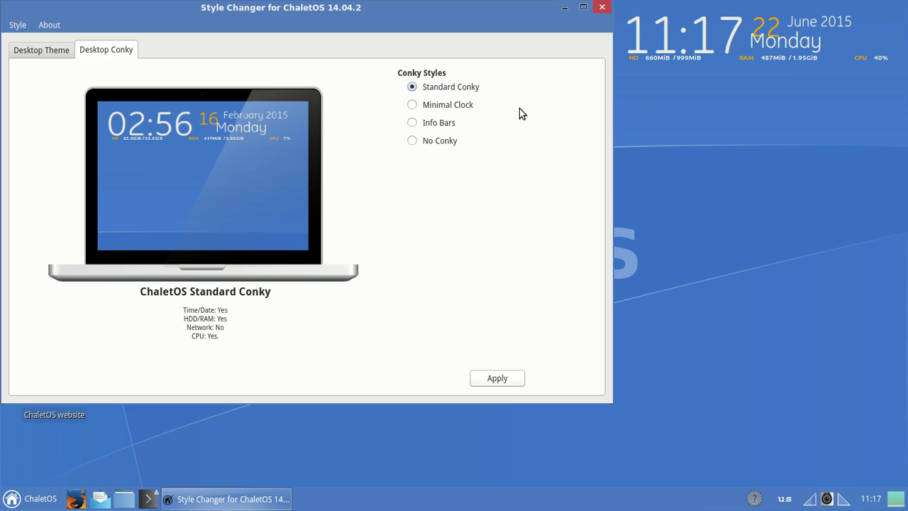
Compare the Conky style previews and apply the Minimal Clock style to the desktop
{"action": "left_click", "coordinate": [467, 107]}
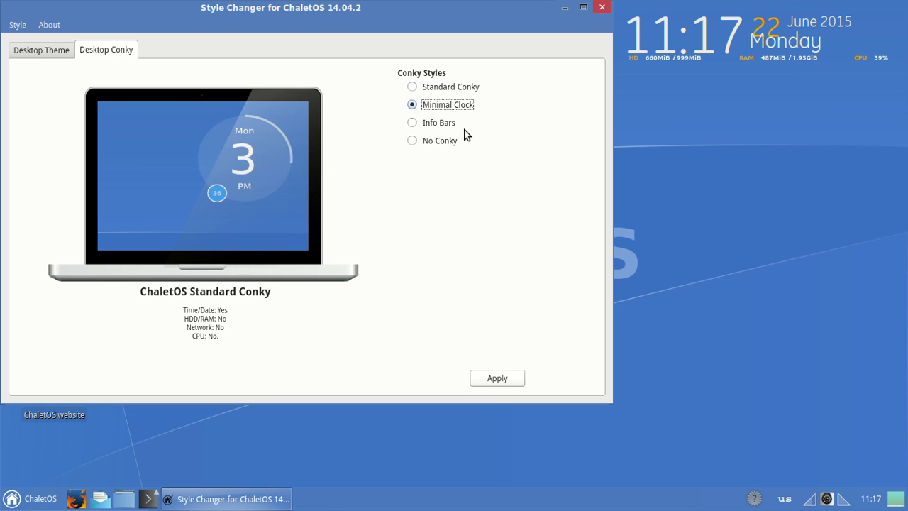
{"action": "left_click", "coordinate": [443, 125]}
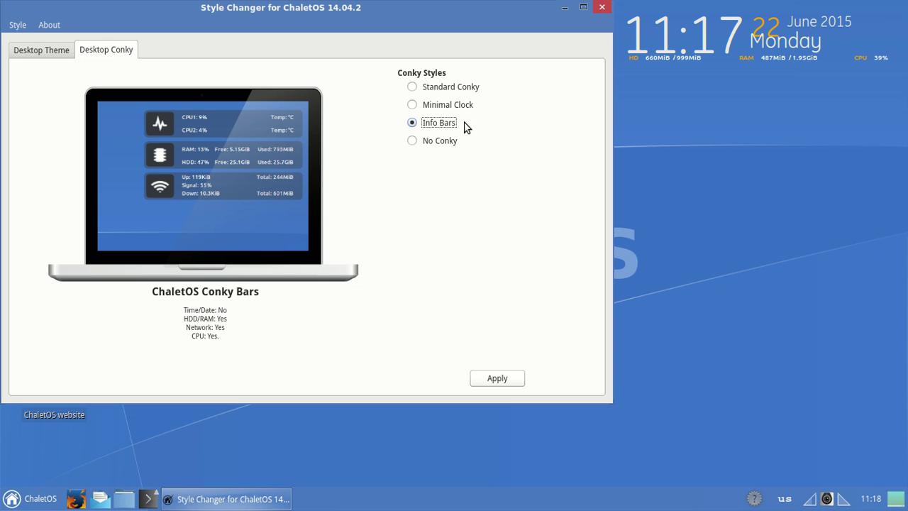
{"action": "left_click", "coordinate": [445, 87]}
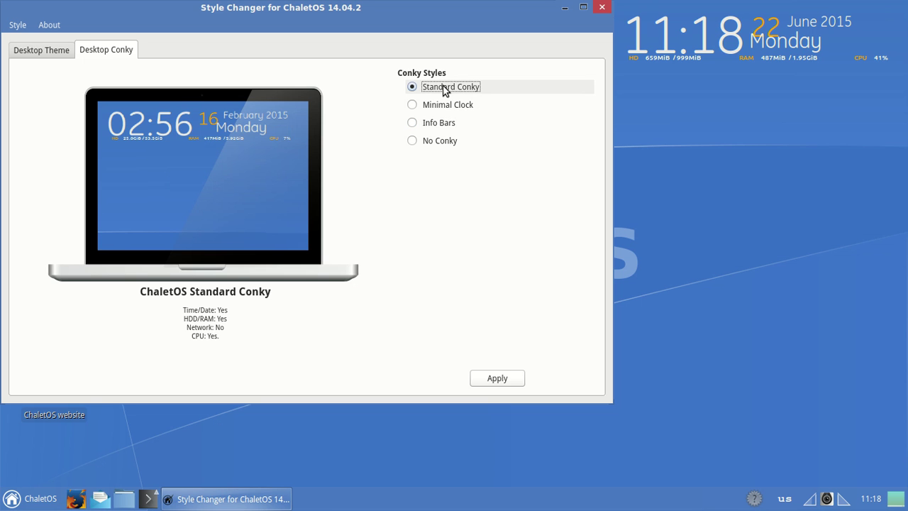
{"action": "left_click", "coordinate": [444, 106]}
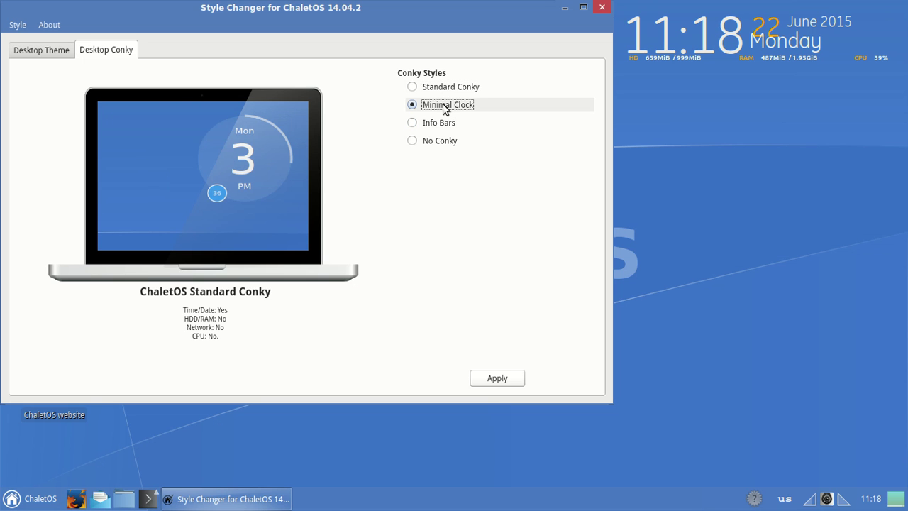
{"action": "left_click", "coordinate": [490, 380]}
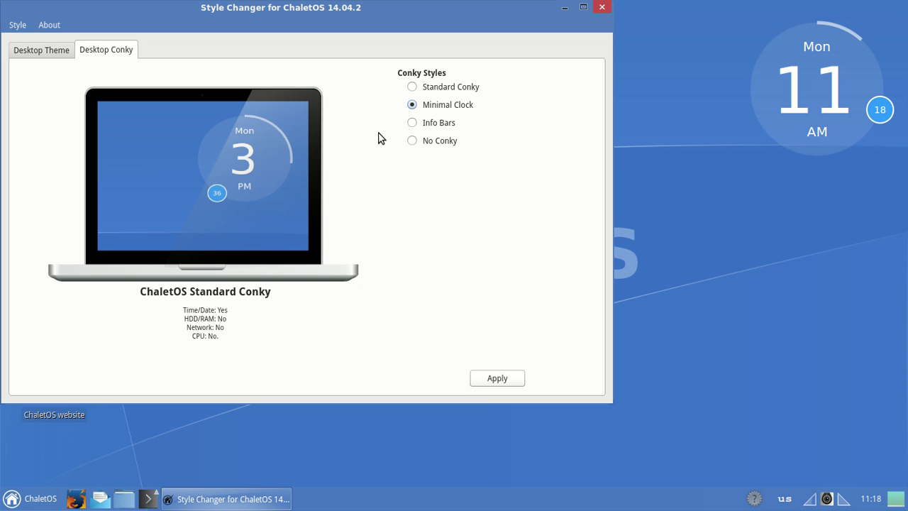
Switch the desktop theme selection to ChaletOS custom themes with the Ambiance variant
{"action": "left_click", "coordinate": [62, 55]}
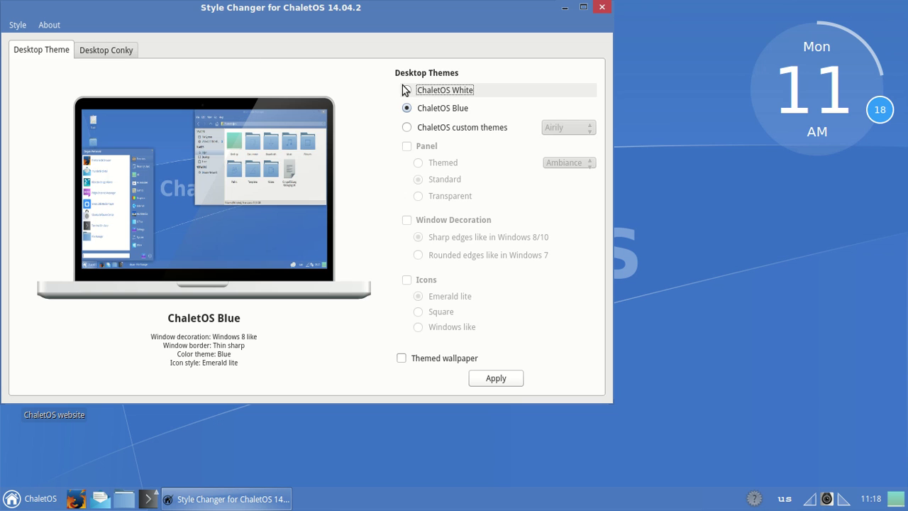
{"action": "left_click", "coordinate": [407, 128]}
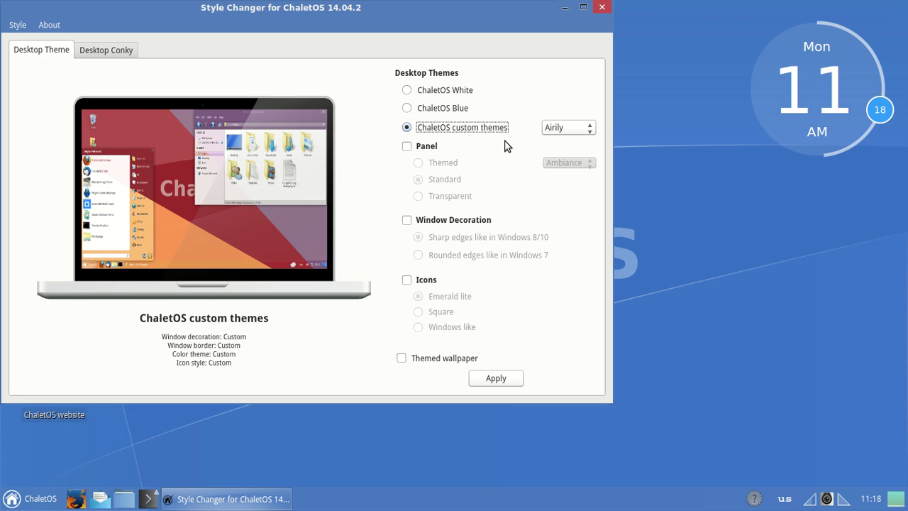
{"action": "left_click", "coordinate": [589, 135]}
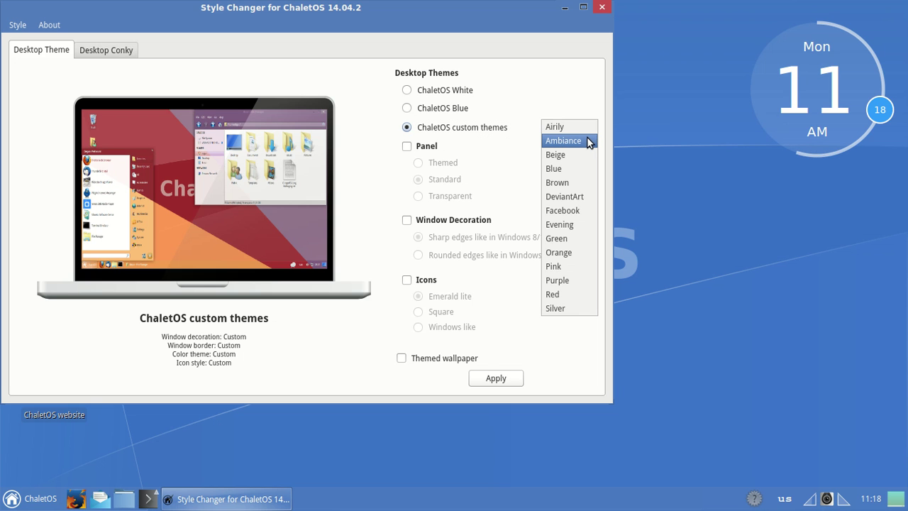
{"action": "left_click", "coordinate": [589, 140]}
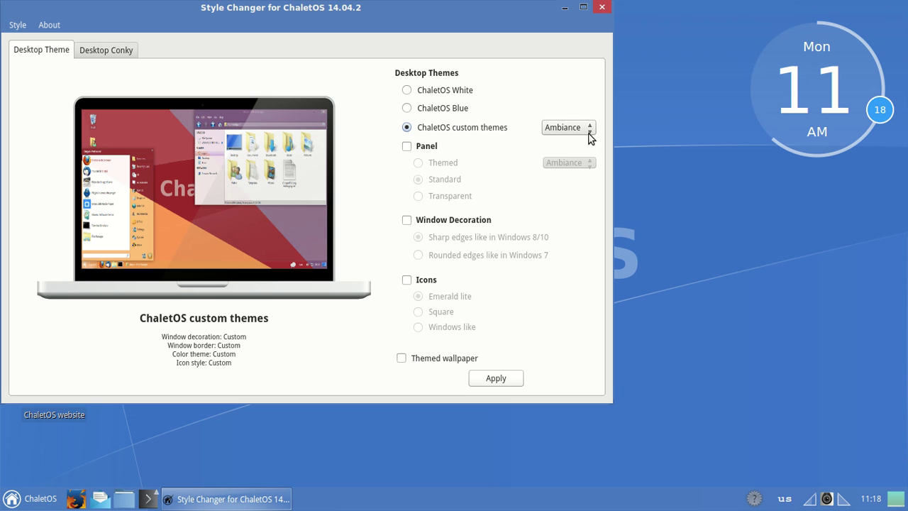
Try selecting the Blue, DeviantArt and Orange variants of the ChaletOS custom theme
{"action": "left_click", "coordinate": [590, 137]}
{"action": "left_click", "coordinate": [583, 151]}
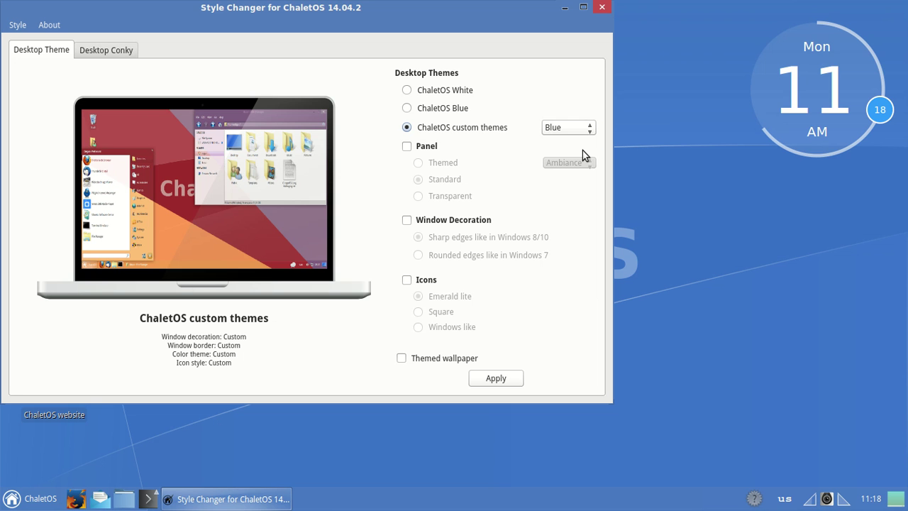
{"action": "left_click", "coordinate": [591, 132]}
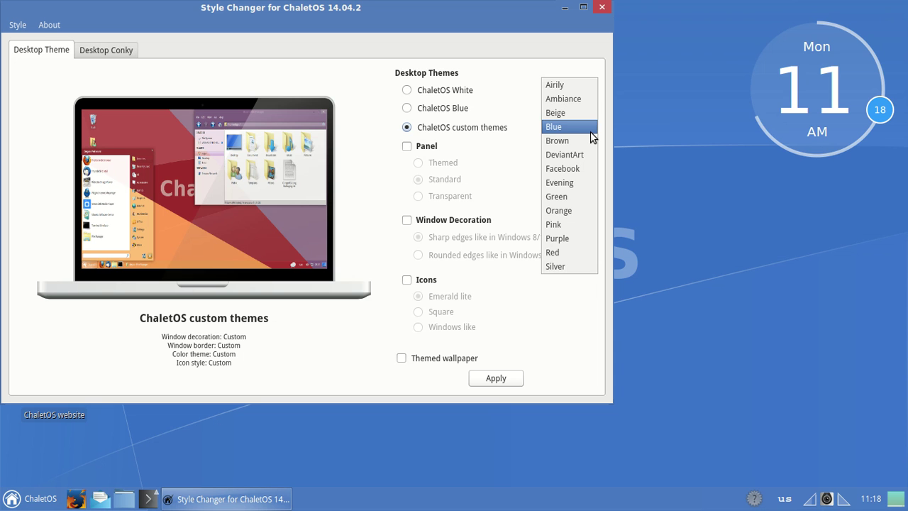
{"action": "left_click", "coordinate": [586, 153]}
{"action": "left_click", "coordinate": [589, 131]}
{"action": "left_click", "coordinate": [583, 183]}
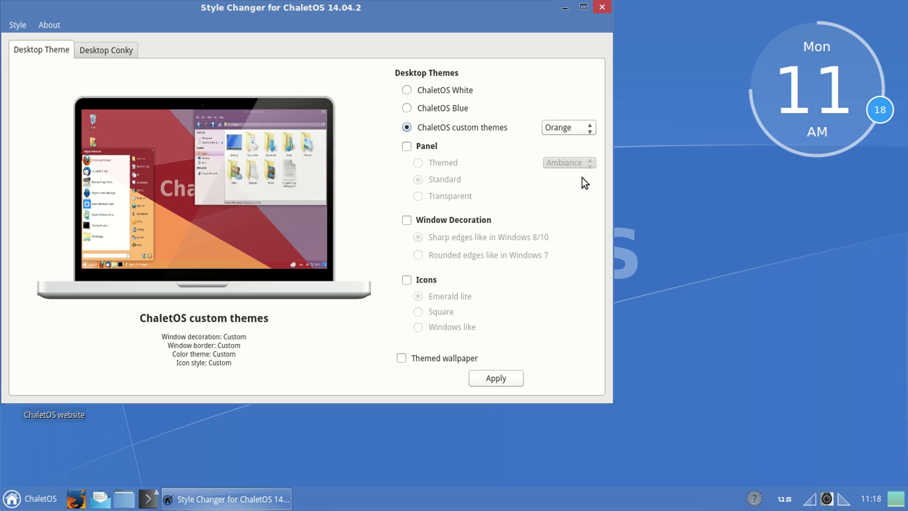
Choose the Silver variant of the ChaletOS custom themes and apply it to the desktop
{"action": "left_click", "coordinate": [591, 132]}
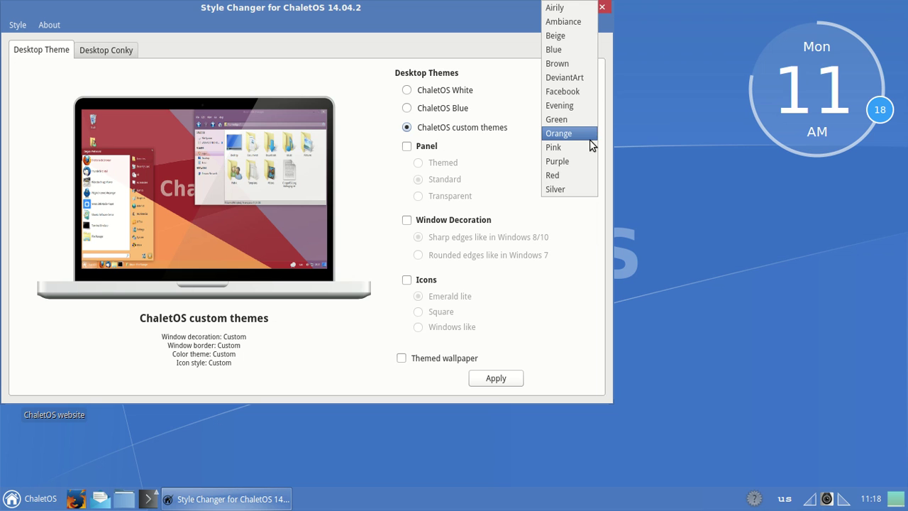
{"action": "left_click", "coordinate": [571, 191]}
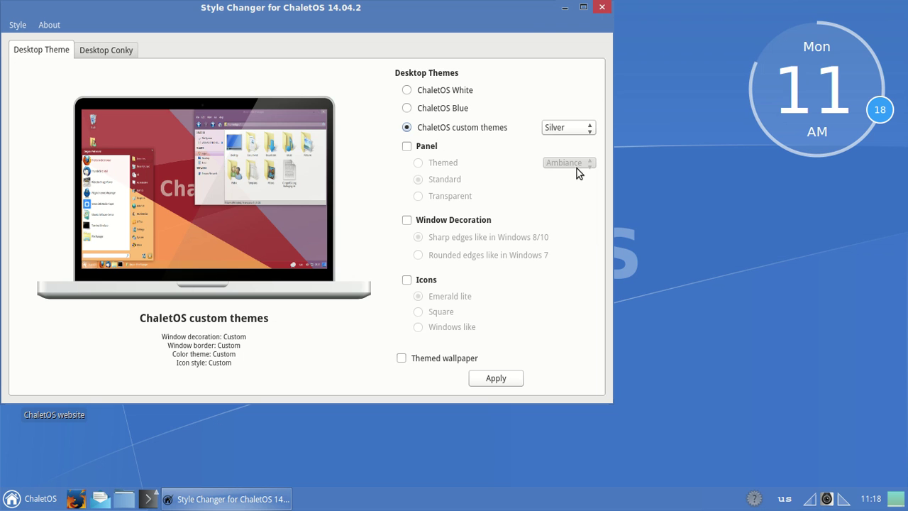
{"action": "left_click", "coordinate": [587, 129]}
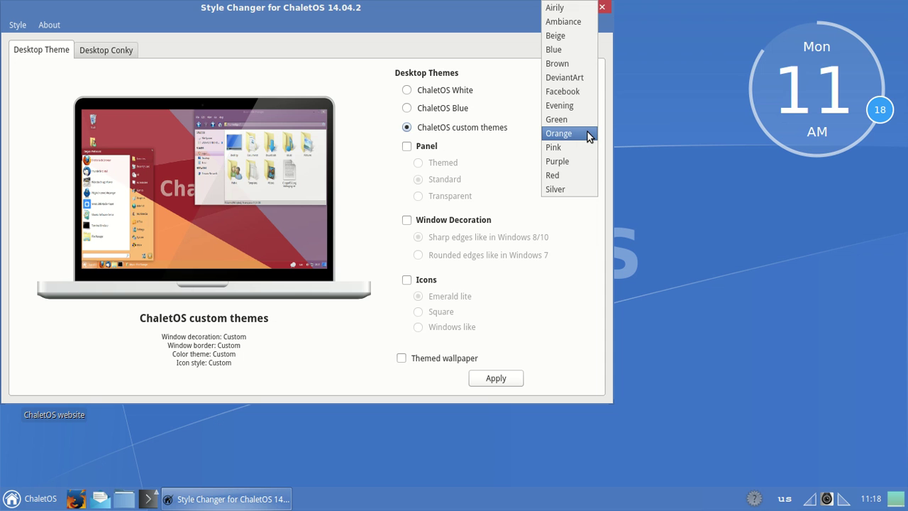
{"action": "left_click", "coordinate": [533, 142]}
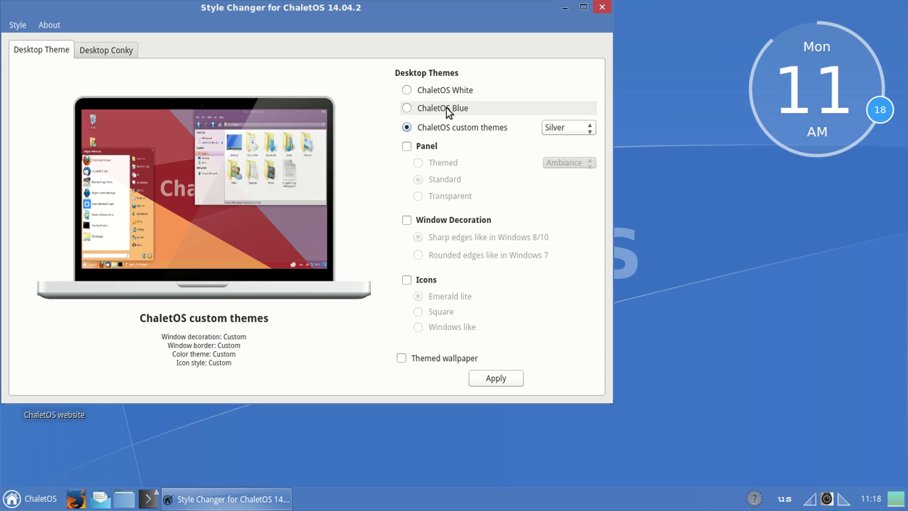
{"action": "left_click", "coordinate": [446, 108]}
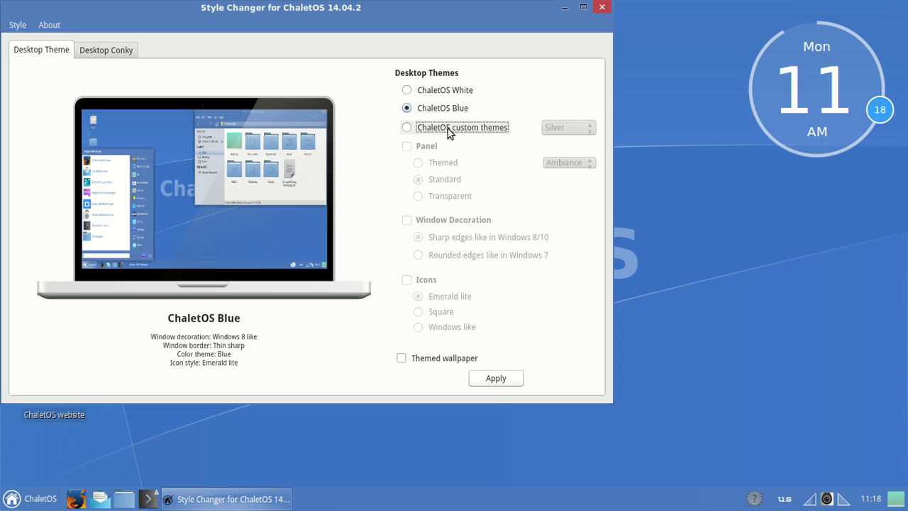
{"action": "left_click", "coordinate": [446, 128]}
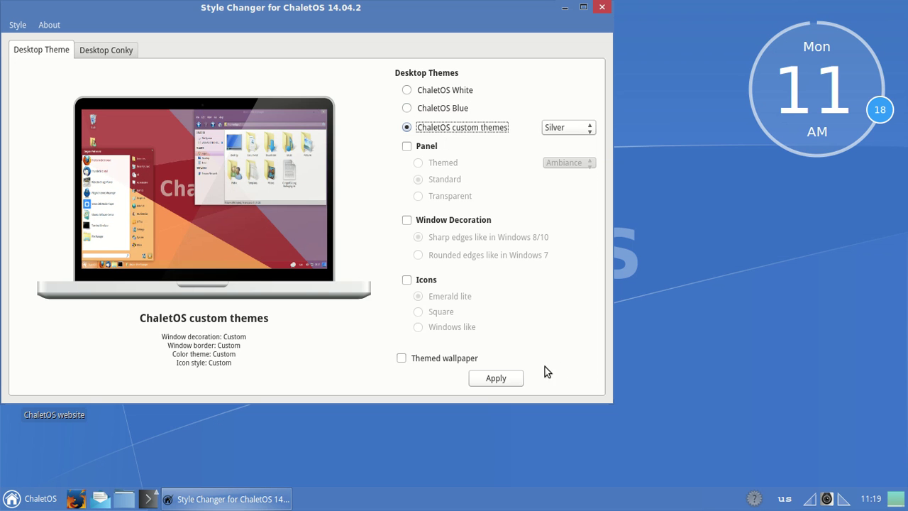
{"action": "left_click", "coordinate": [502, 380]}
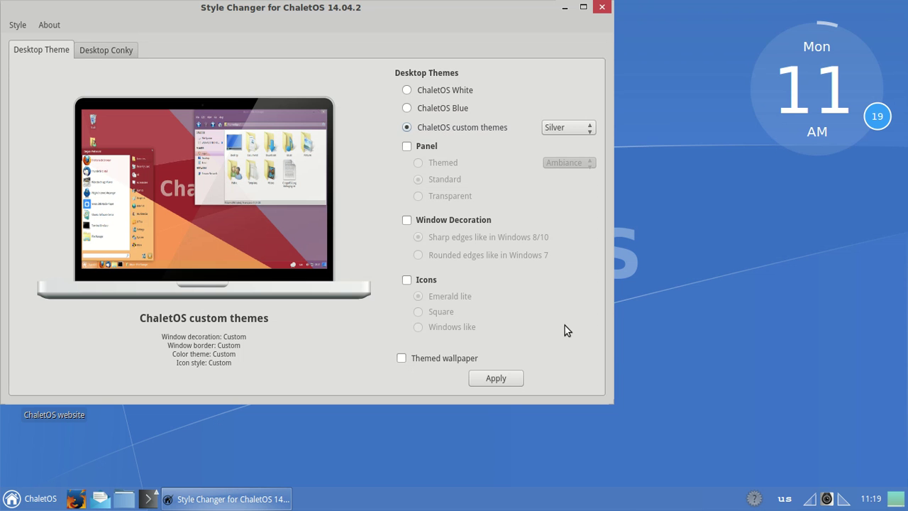
Apply the Red variant of the ChaletOS custom themes and check how the application menu looks with it
{"action": "left_click", "coordinate": [591, 132]}
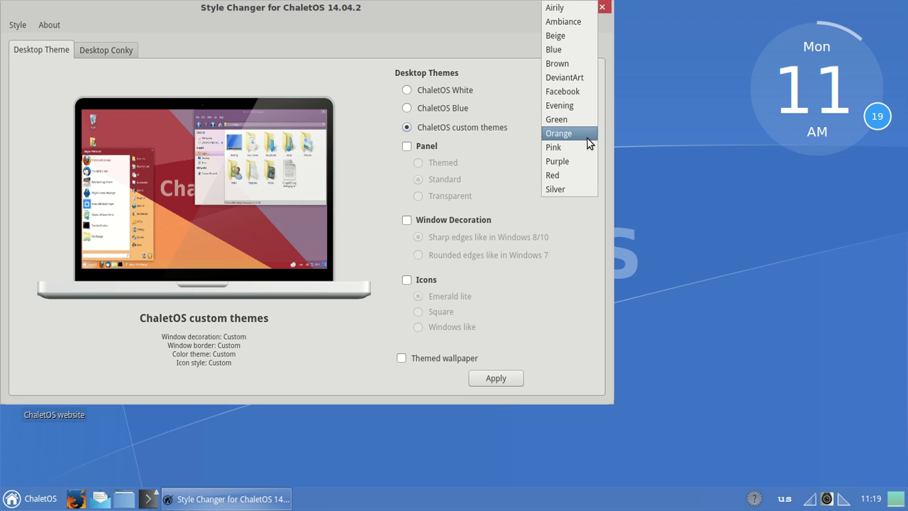
{"action": "left_click", "coordinate": [575, 175]}
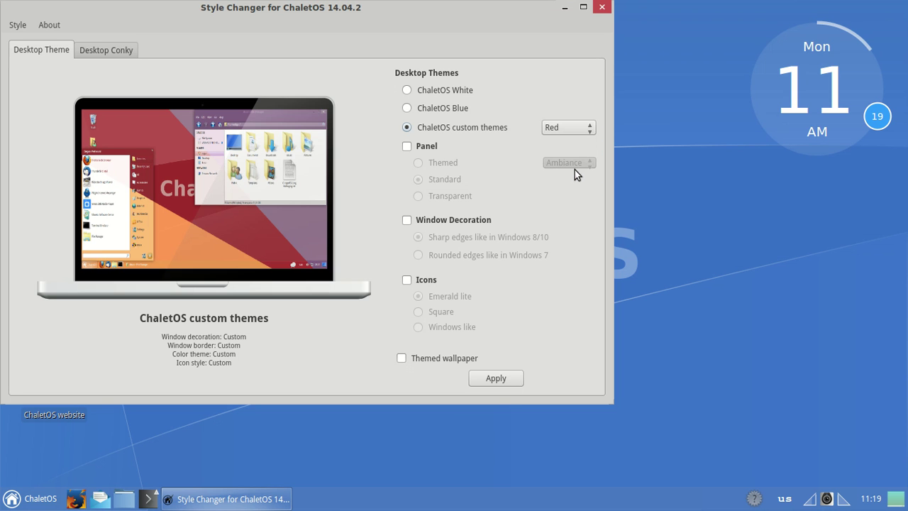
{"action": "left_click", "coordinate": [503, 380]}
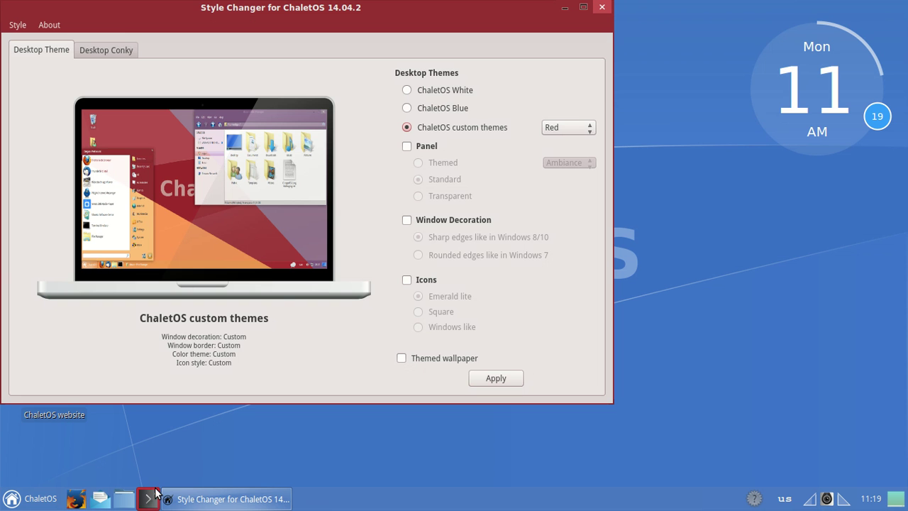
{"action": "left_click", "coordinate": [22, 503]}
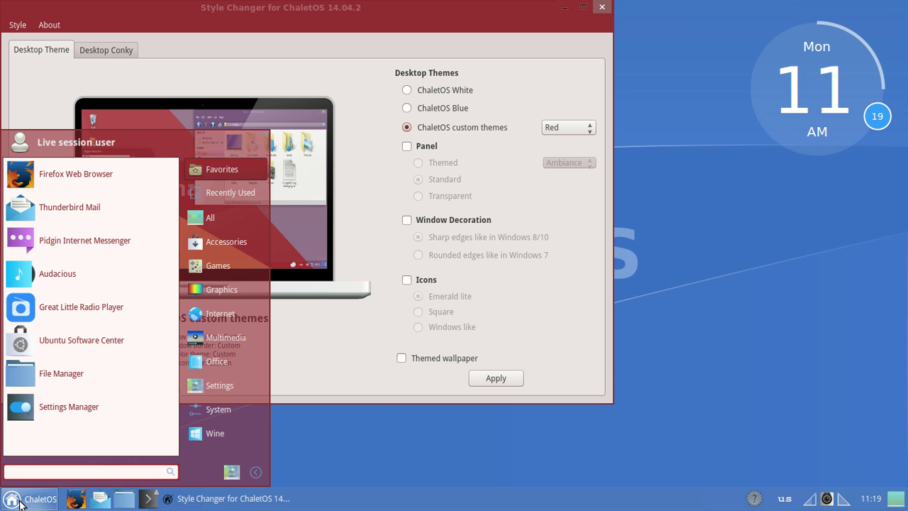
{"action": "left_click", "coordinate": [21, 502]}
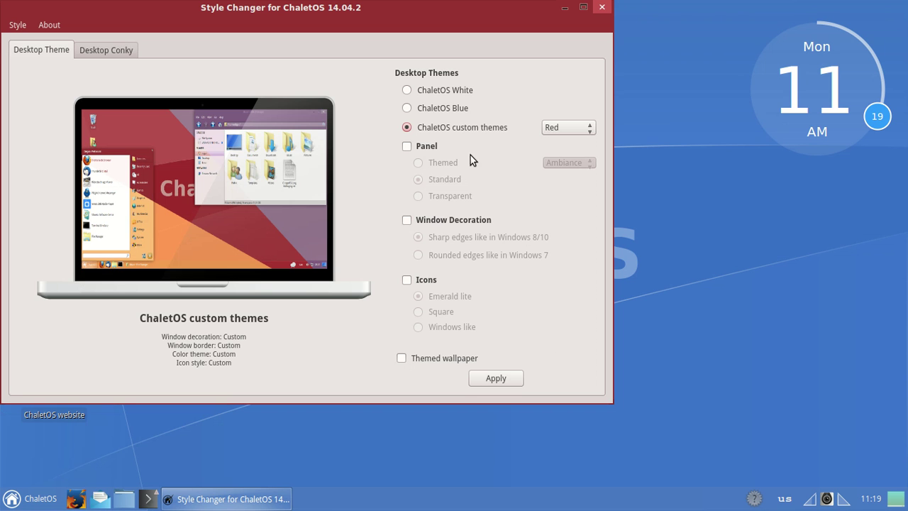
Enable the custom panel style, set it to Themed with the Ambiance variant and apply it to the desktop
{"action": "left_click", "coordinate": [407, 147]}
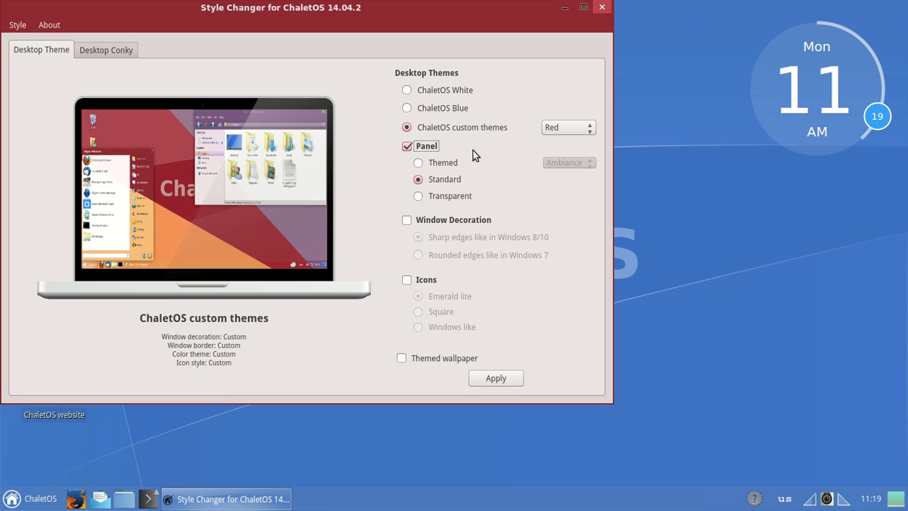
{"action": "left_click", "coordinate": [450, 163]}
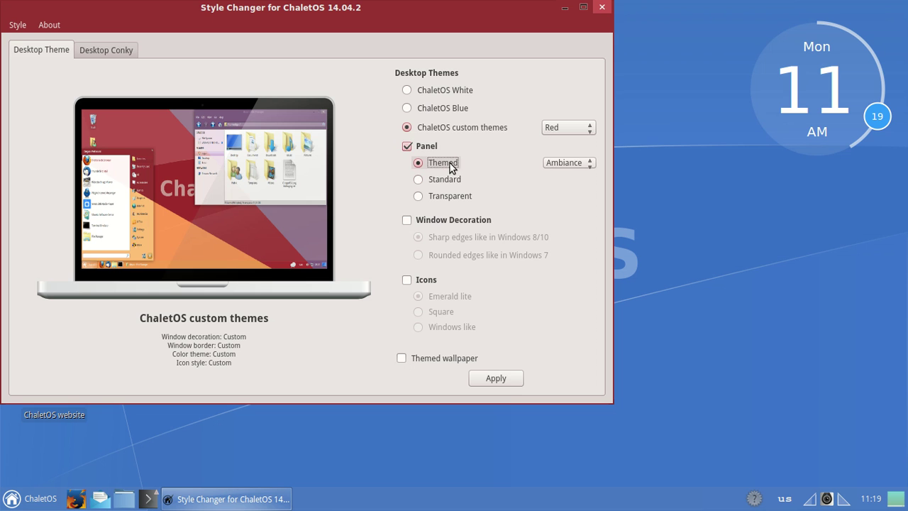
{"action": "left_click", "coordinate": [499, 382]}
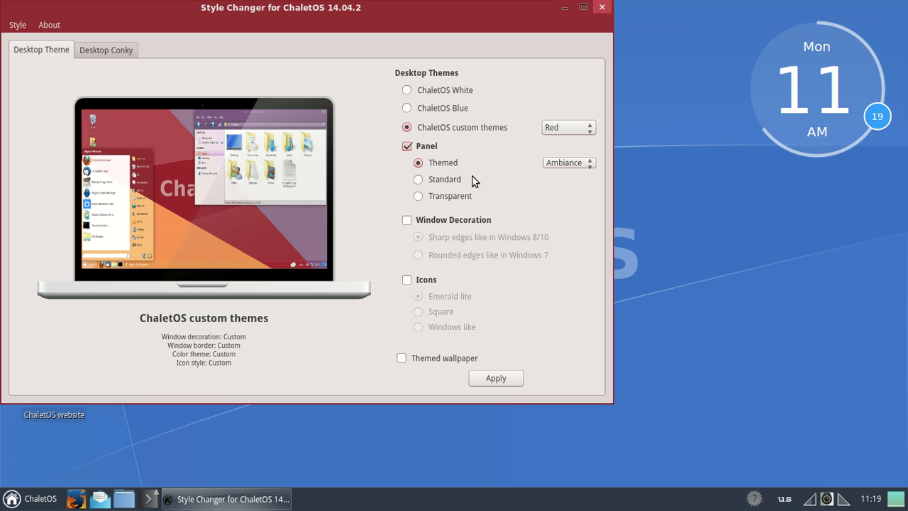
{"action": "left_click", "coordinate": [417, 180]}
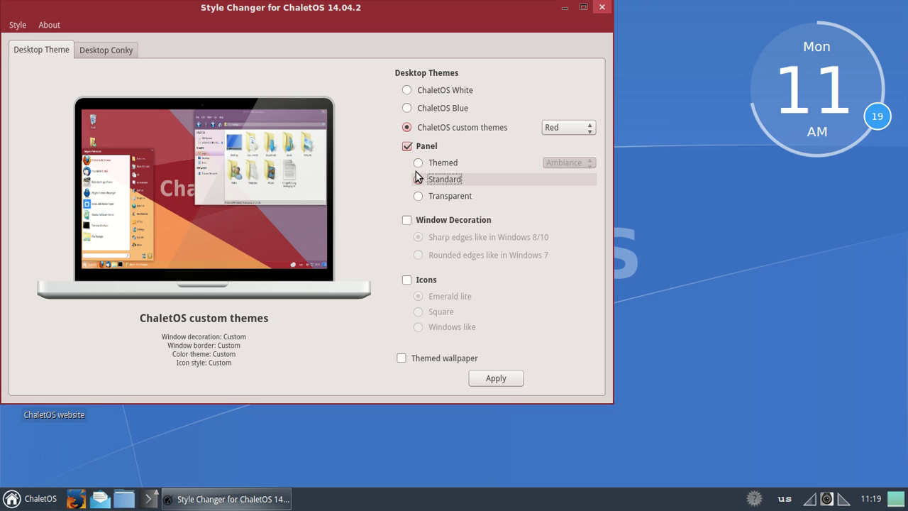
{"action": "left_click", "coordinate": [417, 163]}
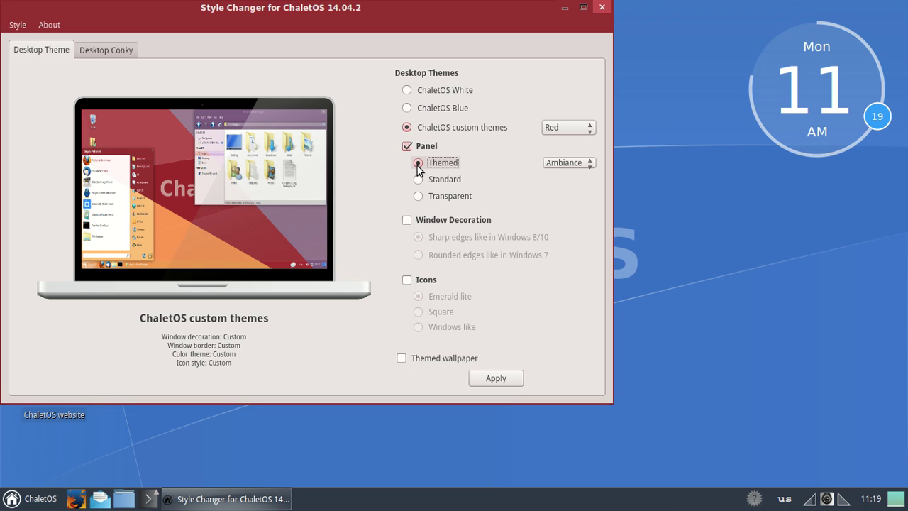
{"action": "key", "text": "Down"}
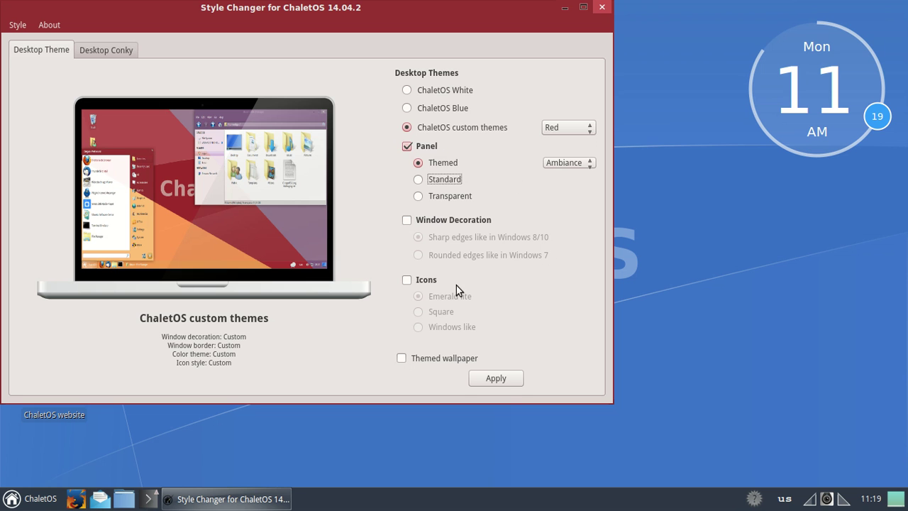
Enable custom icons, apply the Square icon set and check how the application menu looks with it
{"action": "left_click", "coordinate": [407, 280]}
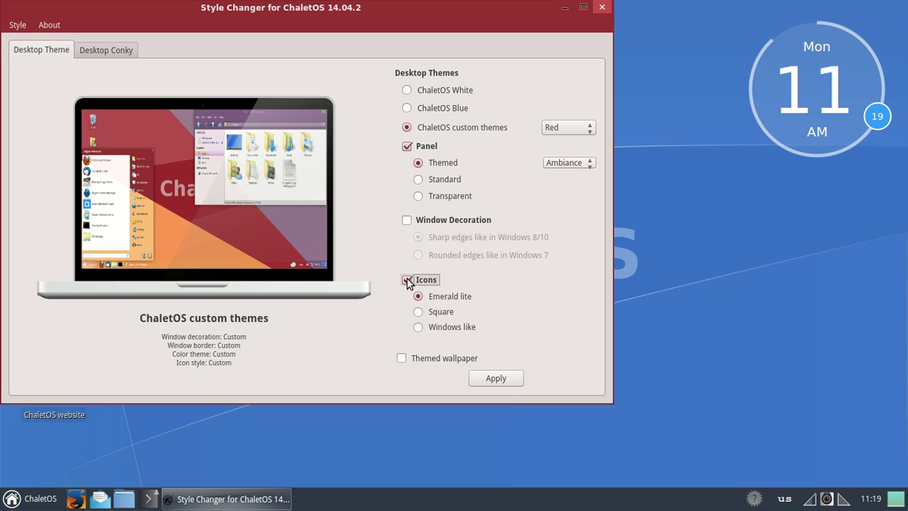
{"action": "left_click", "coordinate": [449, 312]}
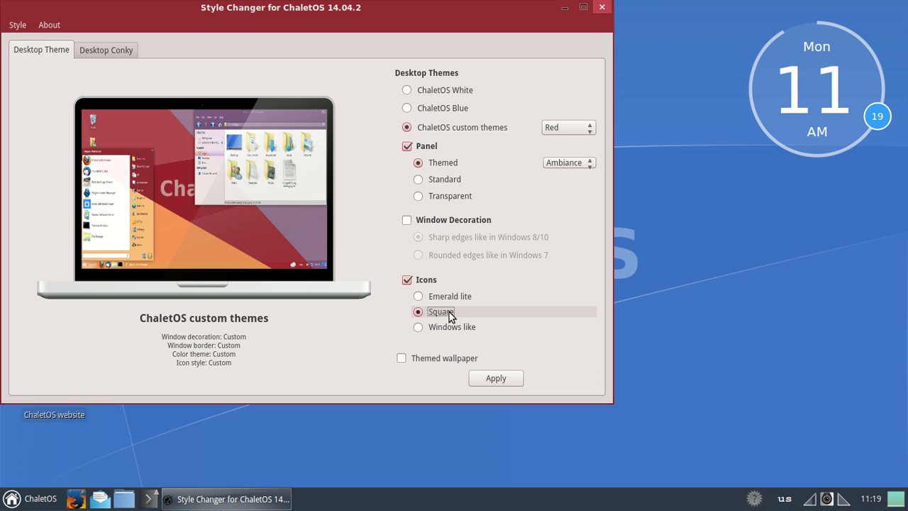
{"action": "left_click", "coordinate": [493, 377]}
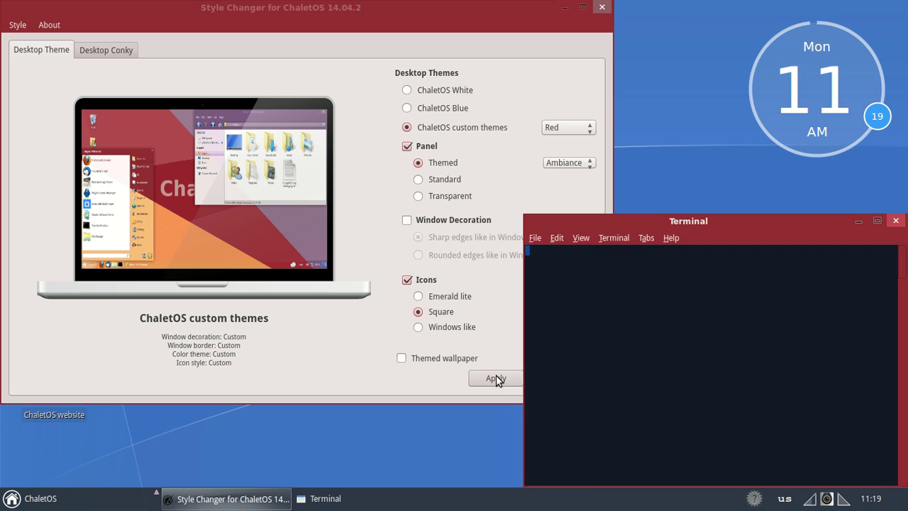
{"action": "left_click", "coordinate": [32, 497]}
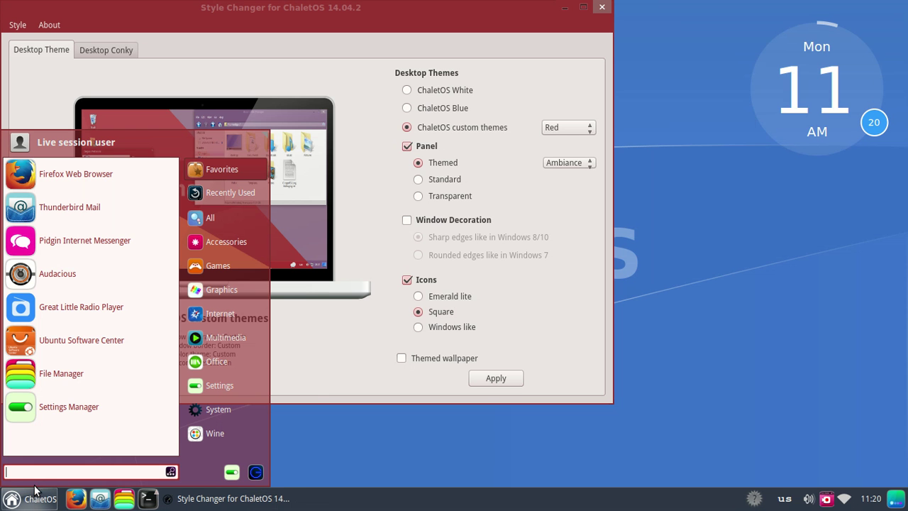
{"action": "left_click", "coordinate": [245, 431]}
{"action": "left_click", "coordinate": [358, 348]}
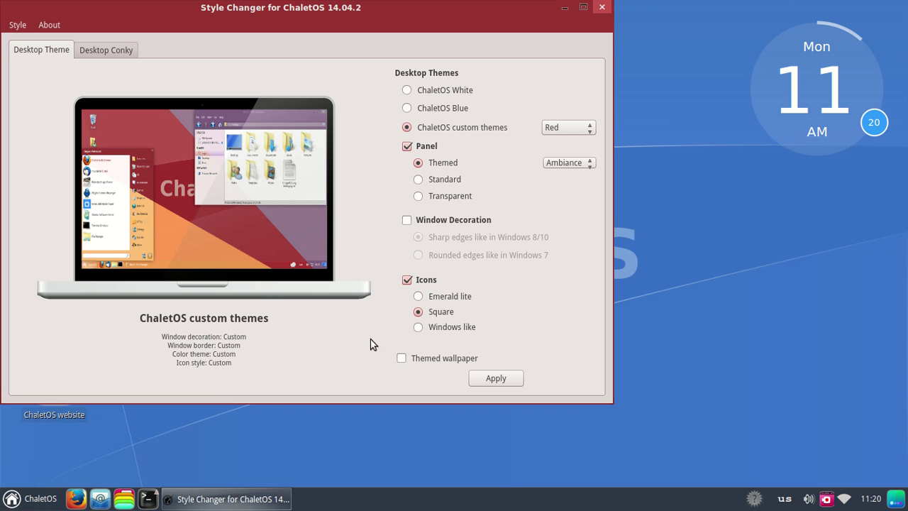
Apply the Windows like icon set and check the application menu's icons
{"action": "left_click", "coordinate": [419, 329]}
{"action": "left_click", "coordinate": [484, 377]}
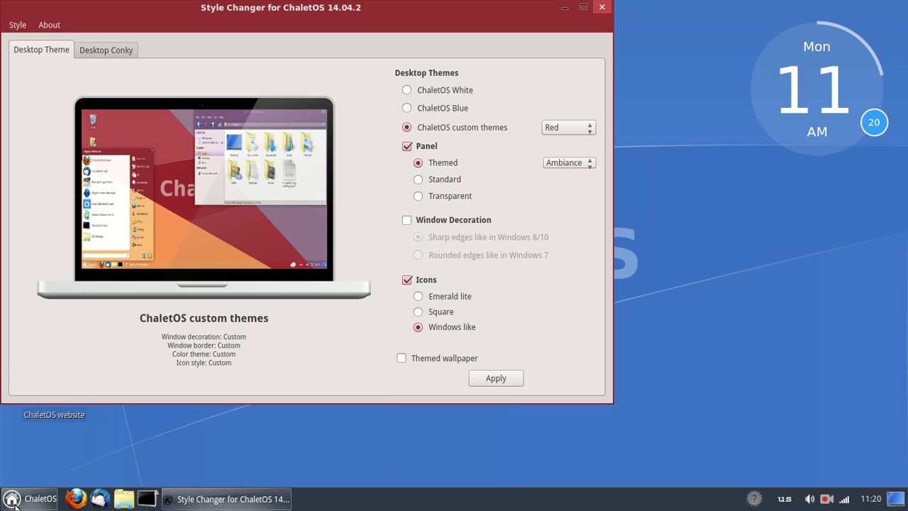
{"action": "left_click", "coordinate": [12, 500]}
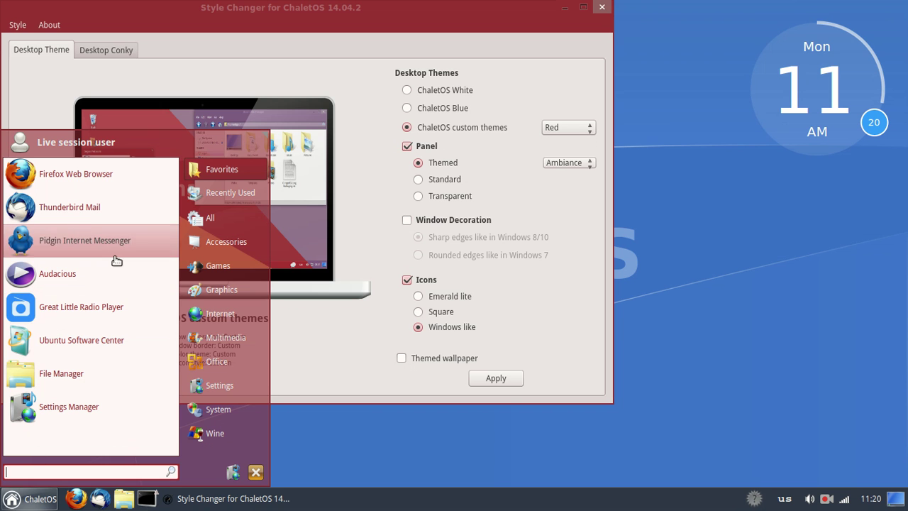
{"action": "left_click", "coordinate": [360, 337]}
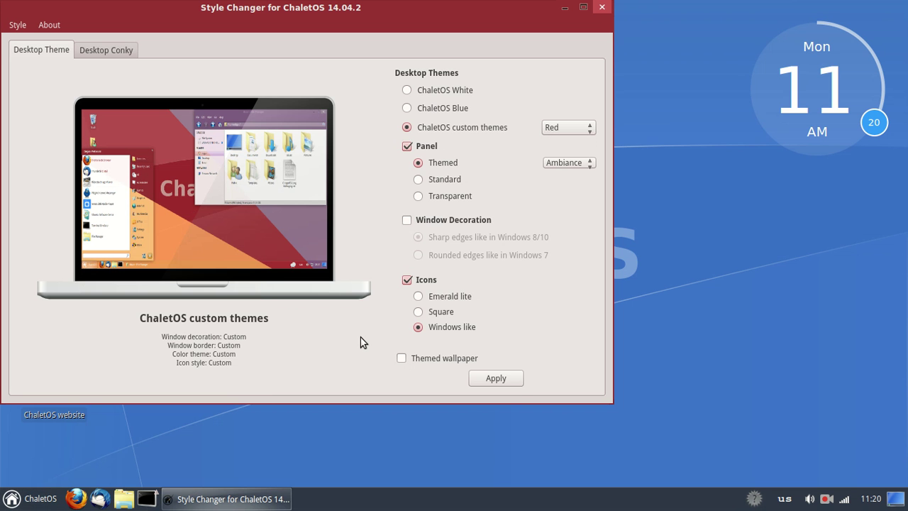
Apply the Emerald lite icon set and view the application menu with it
{"action": "left_click", "coordinate": [418, 296]}
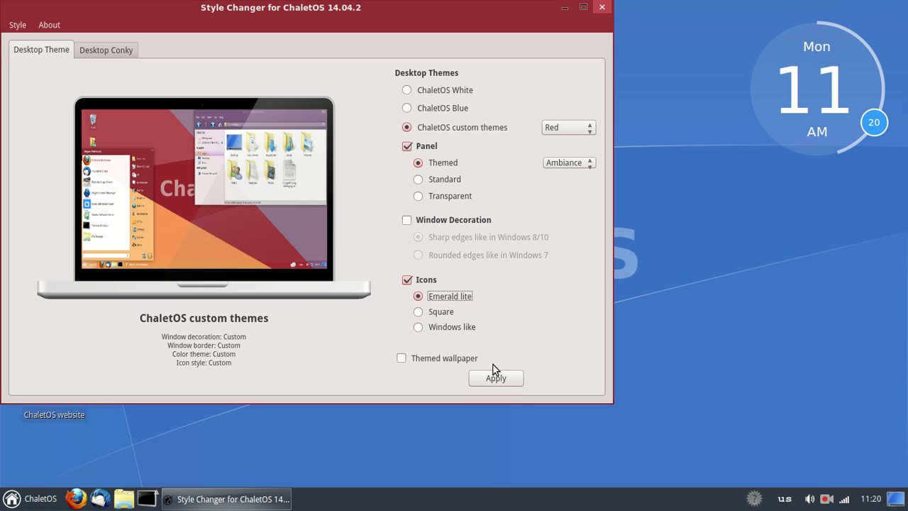
{"action": "left_click", "coordinate": [506, 380]}
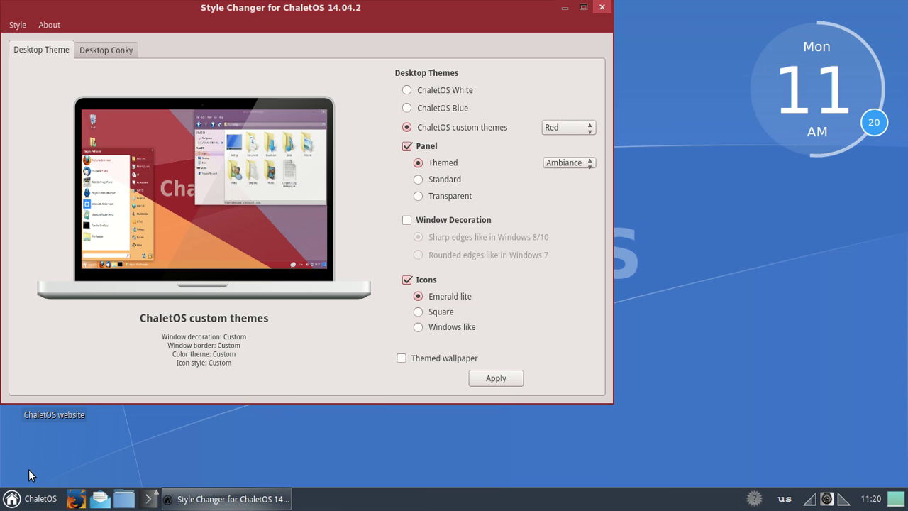
{"action": "left_click", "coordinate": [21, 499]}
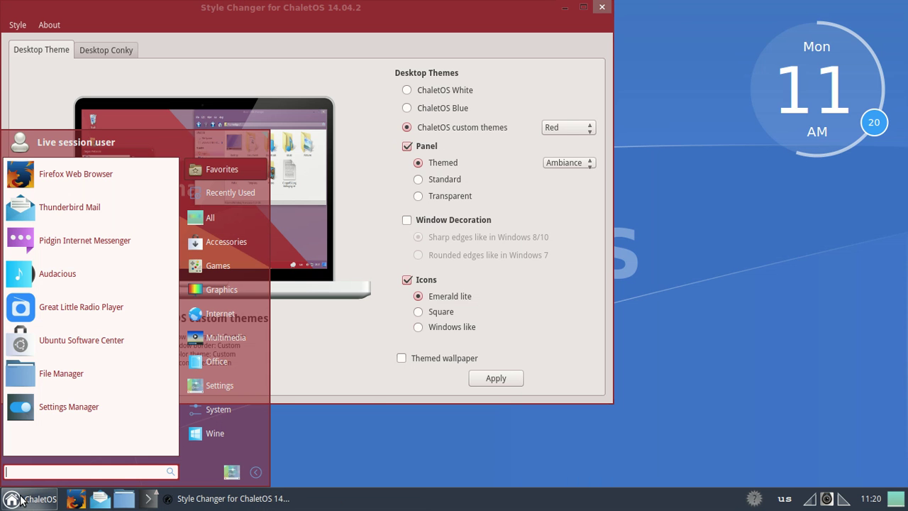
{"action": "left_click", "coordinate": [21, 499]}
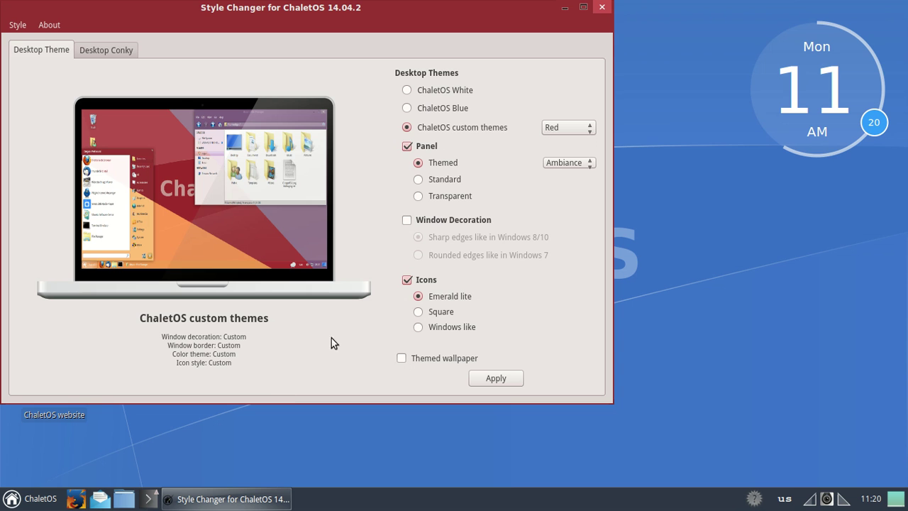
Review the Conky style and desktop theme options once more and close the Style Changer
{"action": "left_click", "coordinate": [96, 51]}
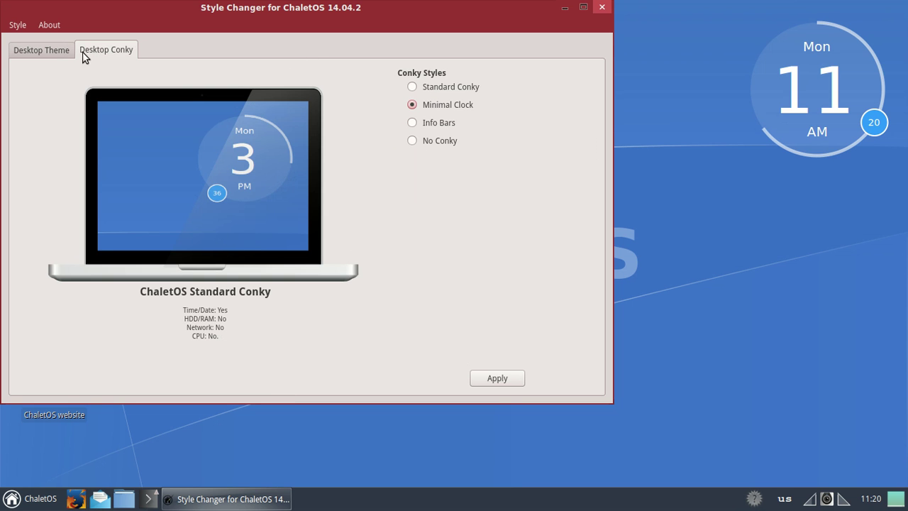
{"action": "left_click", "coordinate": [48, 54]}
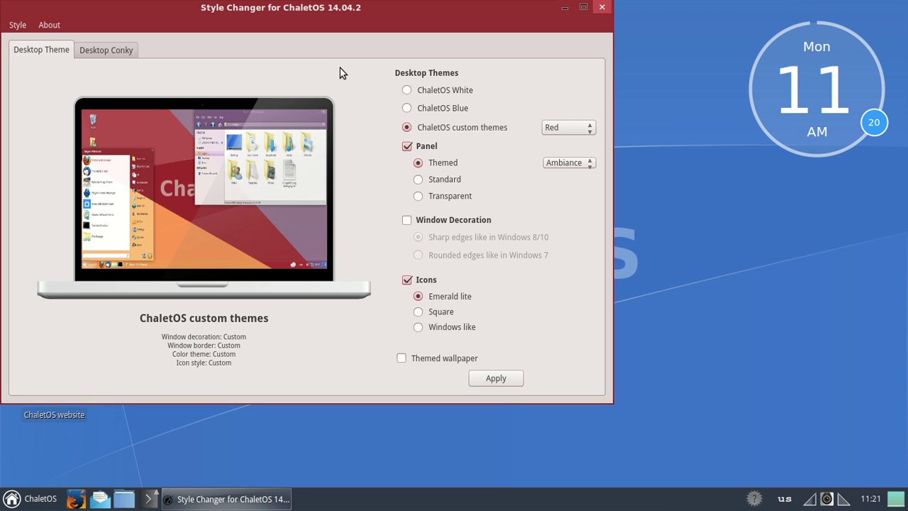
{"action": "left_click", "coordinate": [114, 50]}
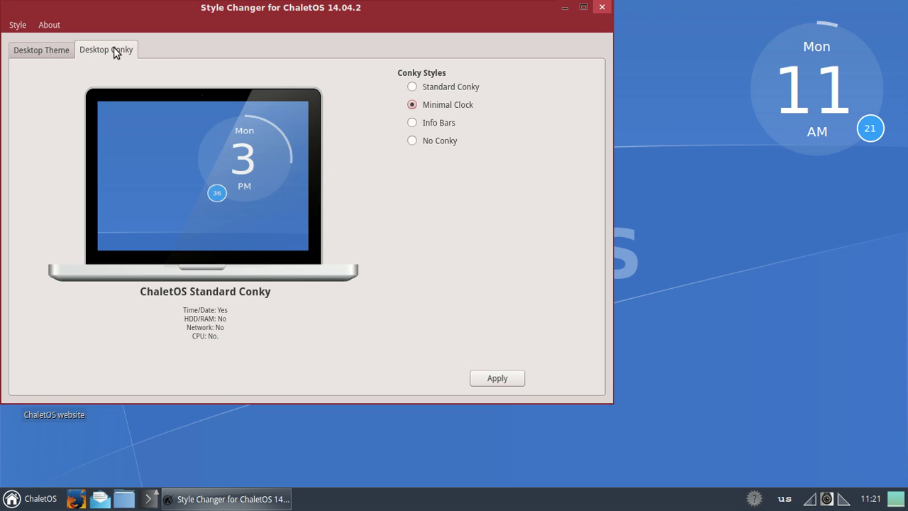
{"action": "left_click", "coordinate": [62, 55]}
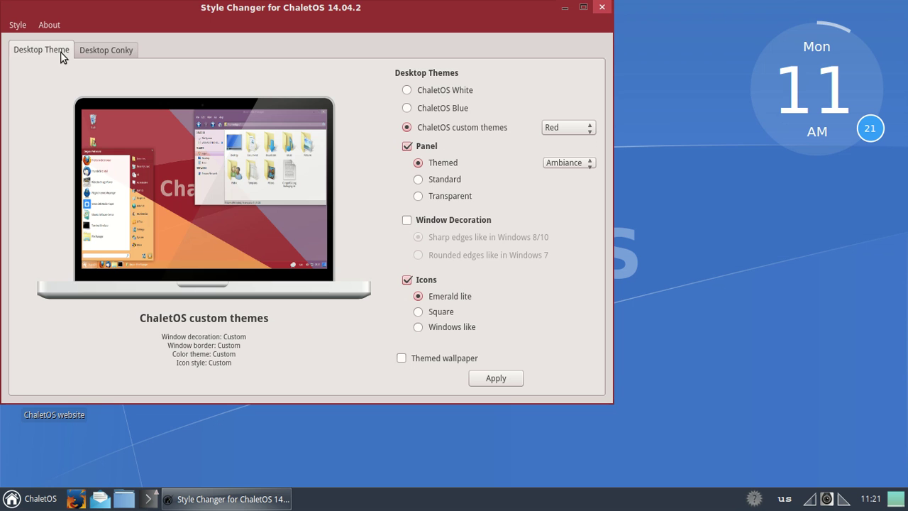
{"action": "left_click", "coordinate": [77, 56]}
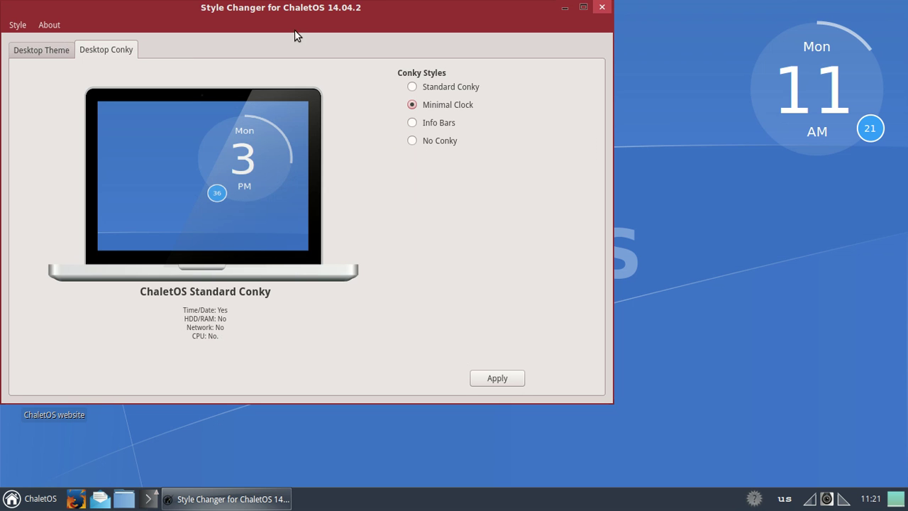
{"action": "left_click", "coordinate": [38, 50]}
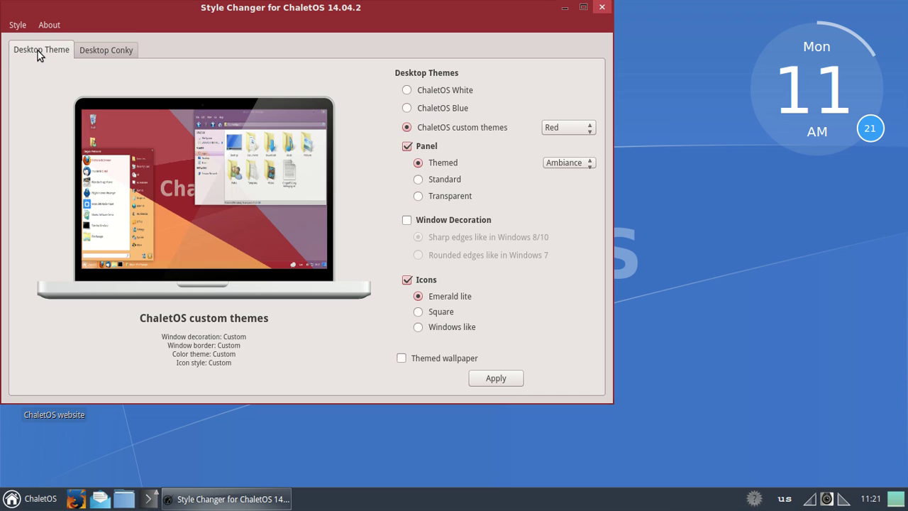
{"action": "left_click", "coordinate": [99, 52]}
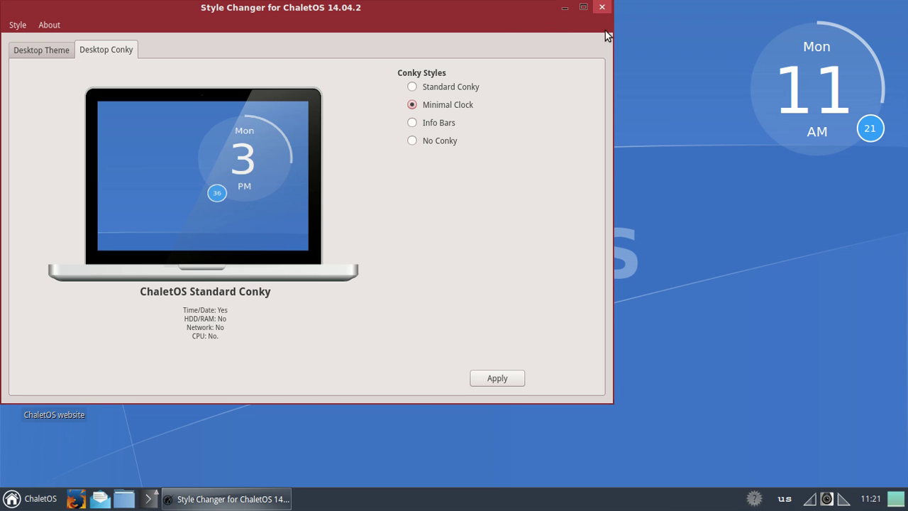
{"action": "left_click", "coordinate": [602, 7]}
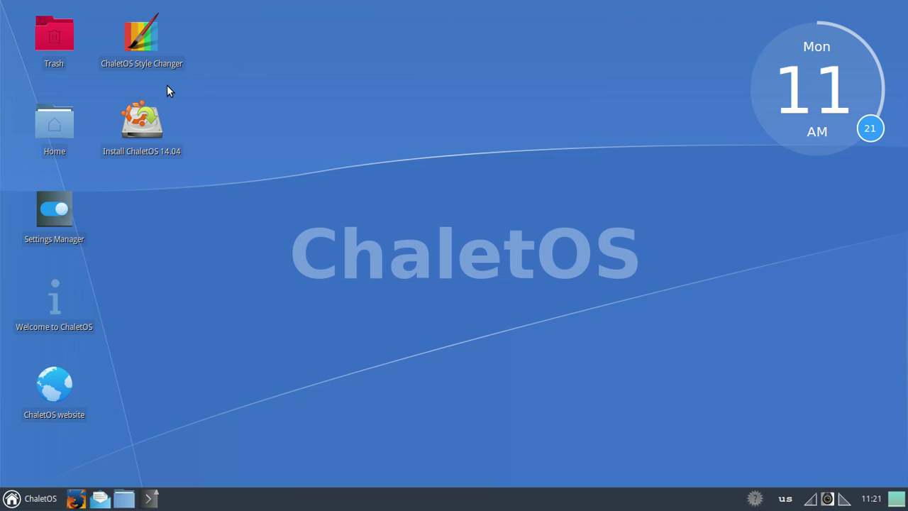
Look through the application menu's favorites and categories on the restyled desktop and close the menu
{"action": "mouse_move", "coordinate": [62, 43]}
{"action": "left_click", "coordinate": [51, 501]}
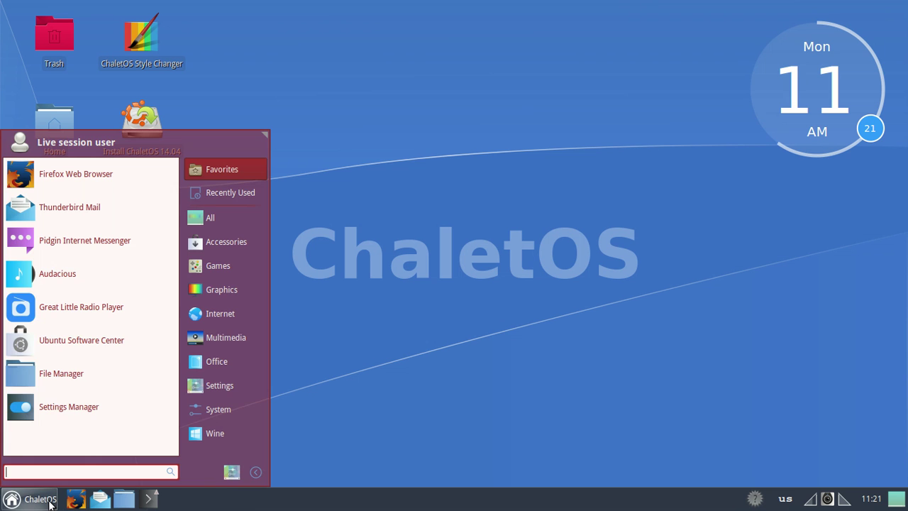
{"action": "left_click", "coordinate": [333, 56]}
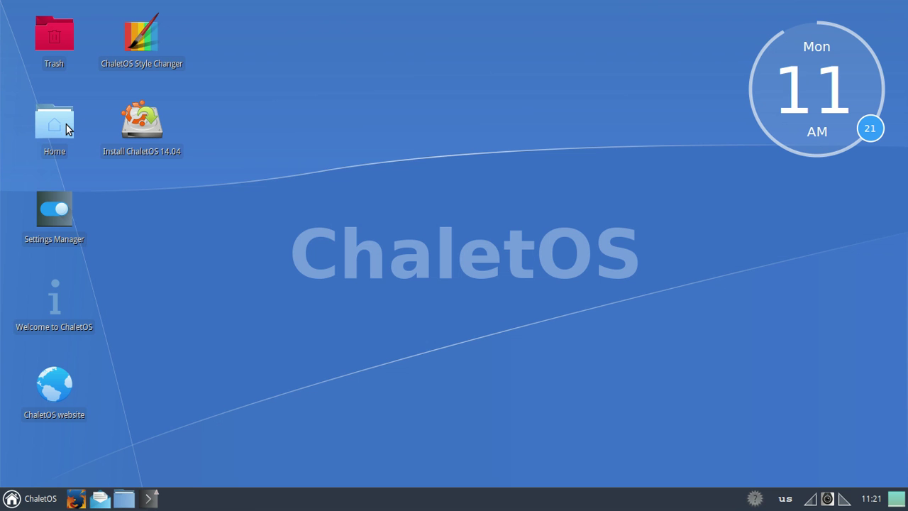
Open the Settings Manager from the desktop to view the available system settings
{"action": "mouse_move", "coordinate": [76, 213]}
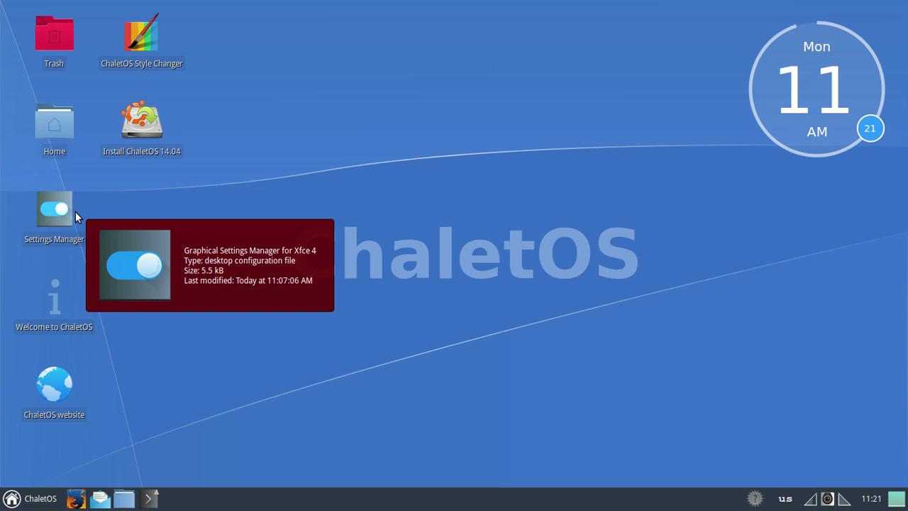
{"action": "left_click", "coordinate": [61, 212]}
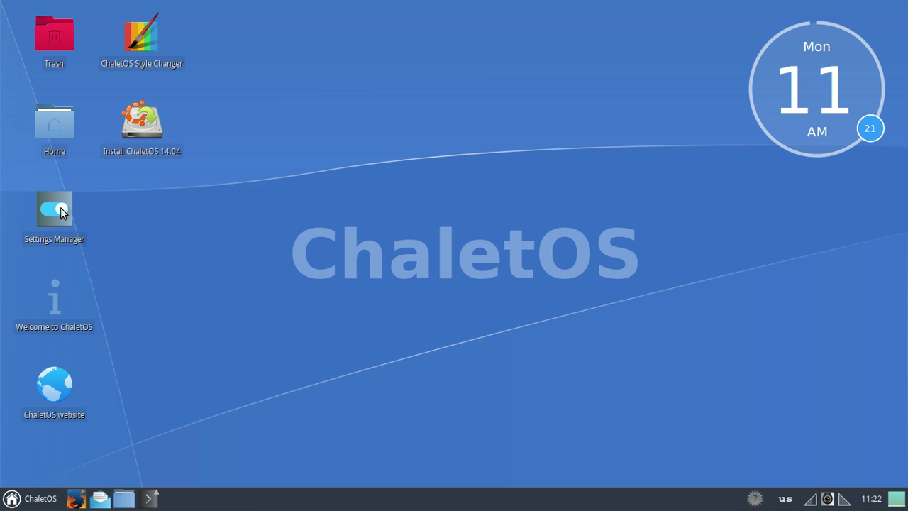
{"action": "double_click", "coordinate": [61, 212]}
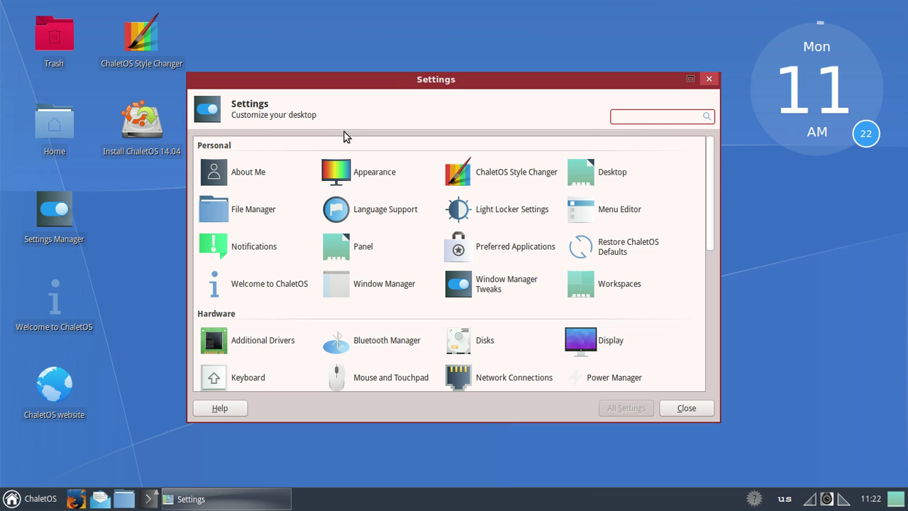
{"action": "left_click", "coordinate": [478, 54]}
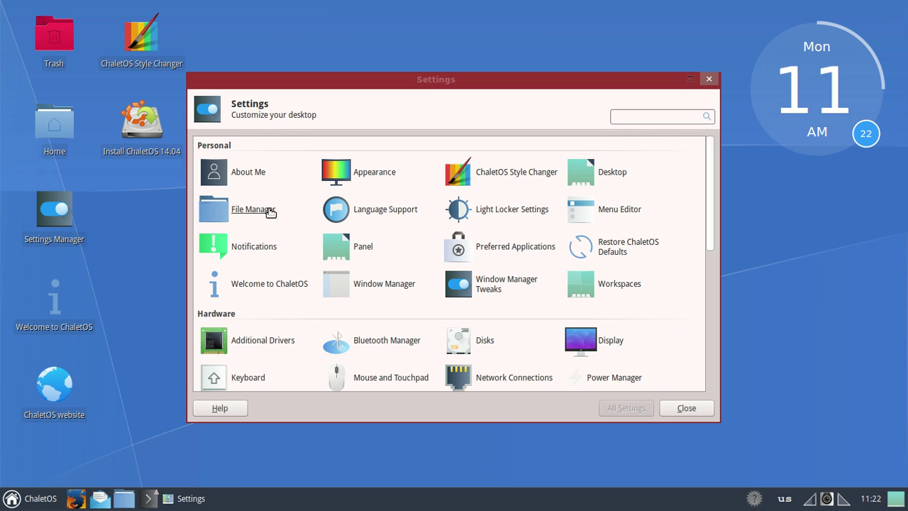
View the Light Locker screensaver and locking options, close them and look through the list of settings
{"action": "left_click", "coordinate": [517, 213]}
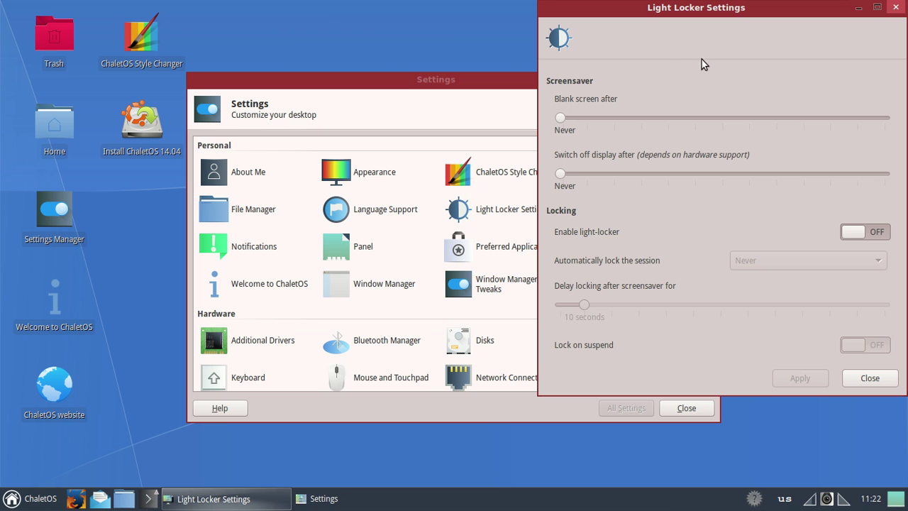
{"action": "left_click", "coordinate": [897, 7]}
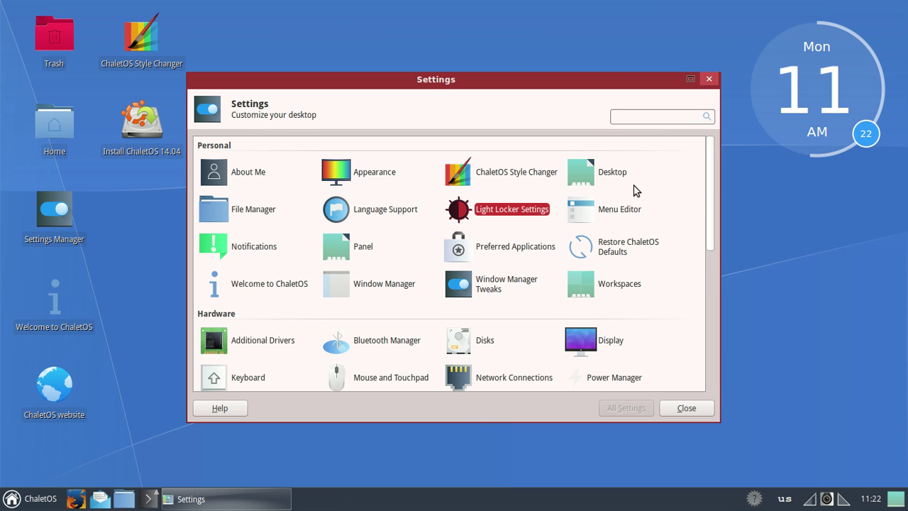
{"action": "left_click_drag", "start_coordinate": [710, 186], "coordinate": [699, 156]}
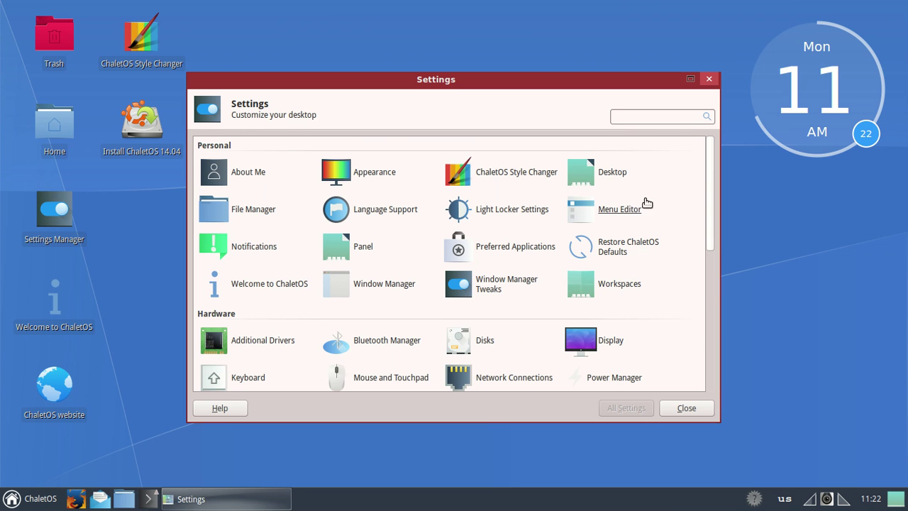
Close the Settings Manager and look through the application menu's categories from Recently Used down to Internet
{"action": "left_click", "coordinate": [709, 80]}
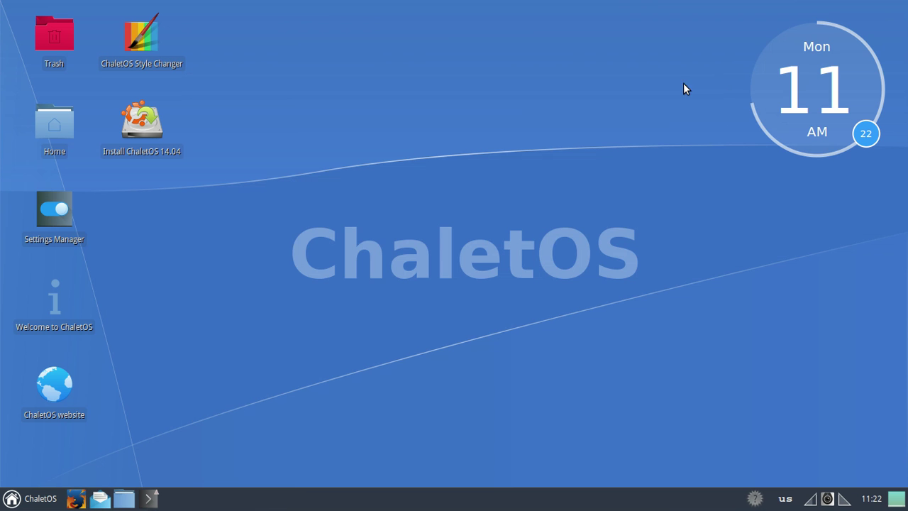
{"action": "left_click", "coordinate": [51, 495]}
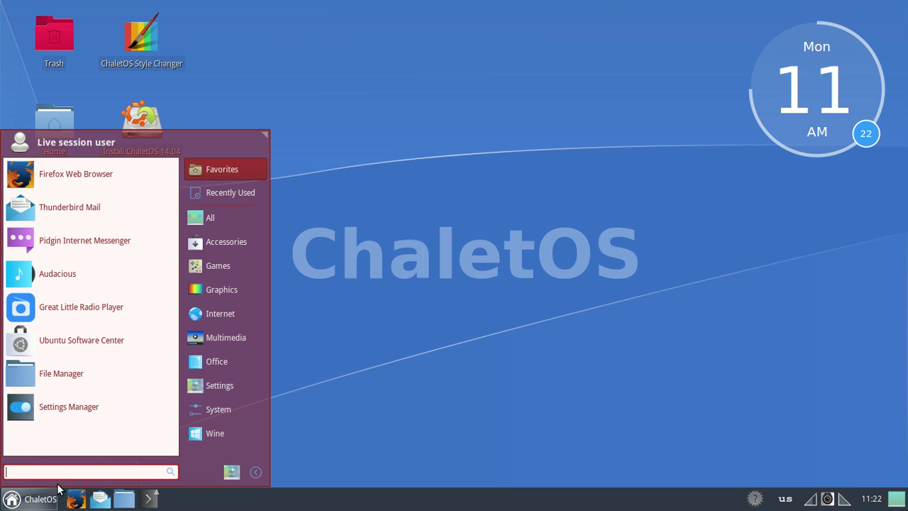
{"action": "left_click", "coordinate": [241, 199]}
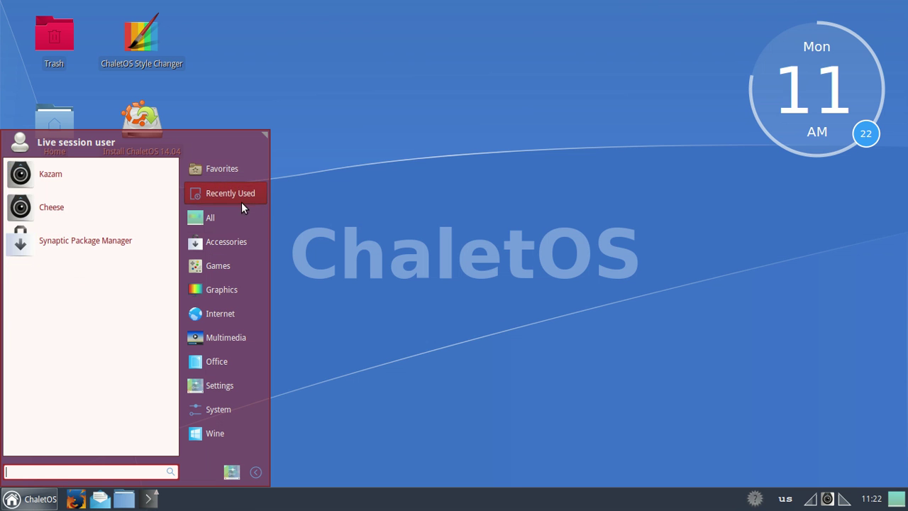
{"action": "mouse_move", "coordinate": [223, 241]}
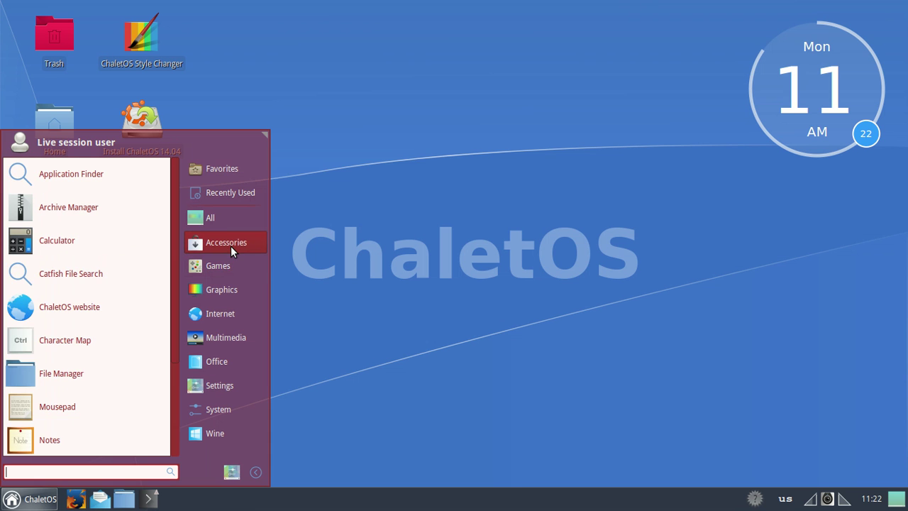
{"action": "mouse_move", "coordinate": [229, 264]}
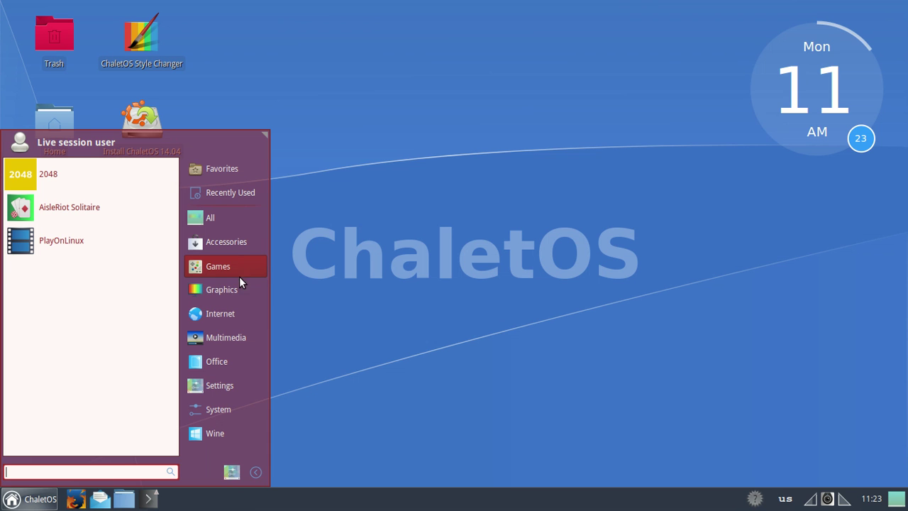
{"action": "left_click", "coordinate": [231, 290]}
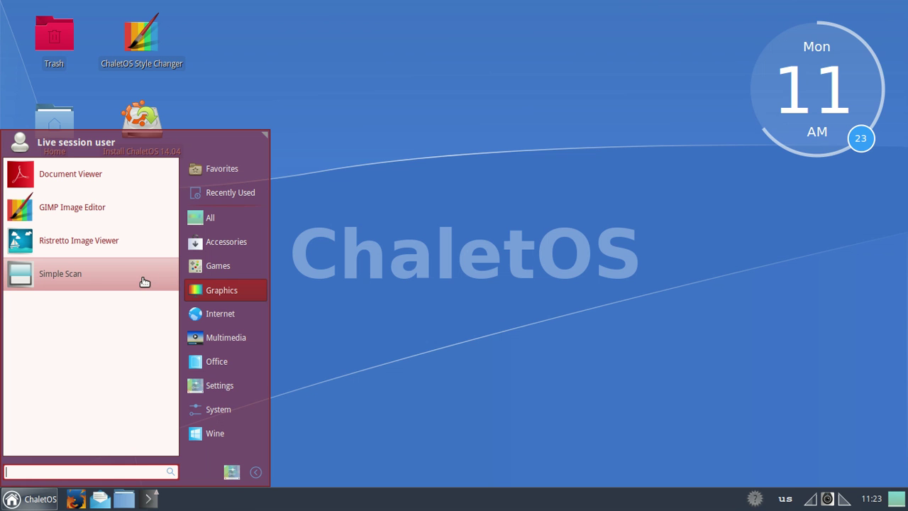
{"action": "left_click", "coordinate": [216, 313]}
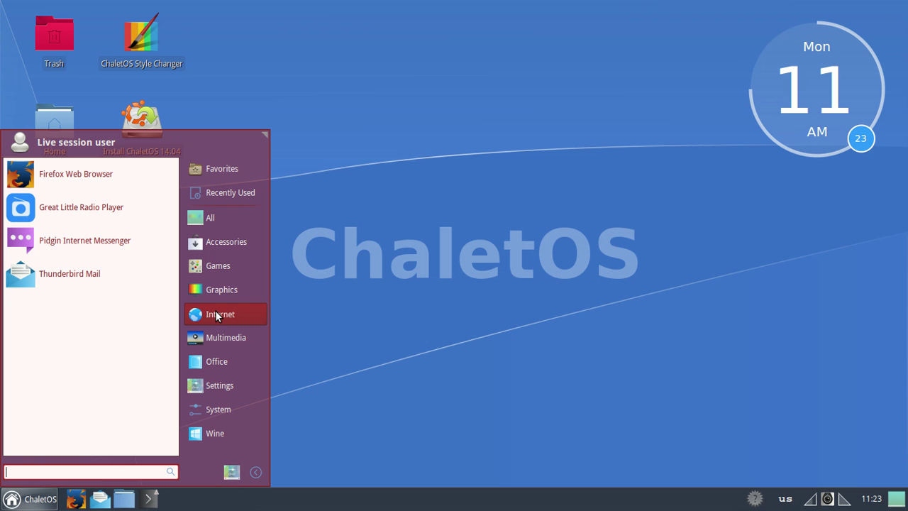
Launch Great Little Radio Player, bring up its window and view the player's main menu options
{"action": "left_click", "coordinate": [125, 210]}
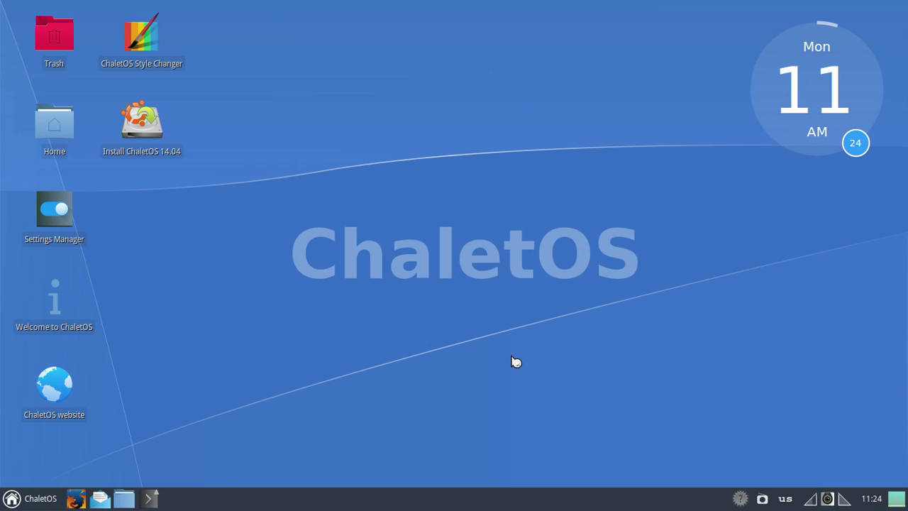
{"action": "left_click", "coordinate": [762, 500]}
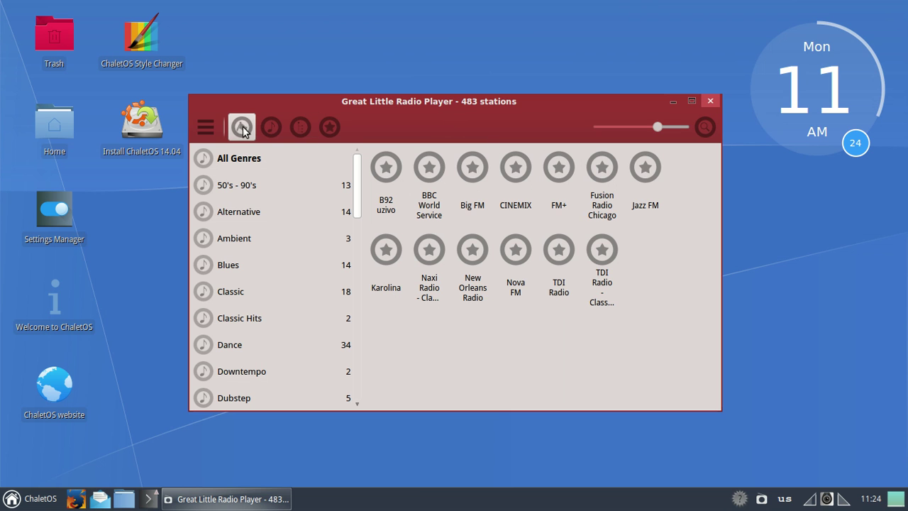
{"action": "left_click", "coordinate": [206, 130]}
{"action": "mouse_move", "coordinate": [207, 152]}
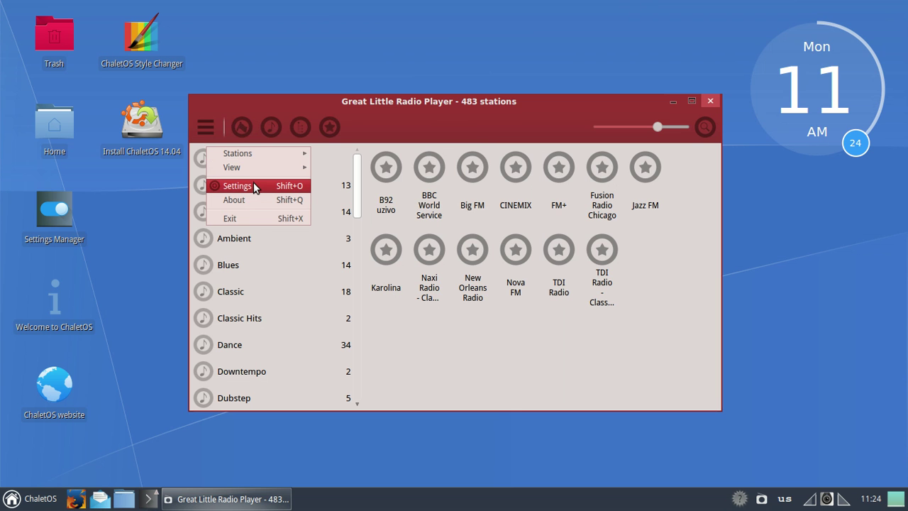
{"action": "mouse_move", "coordinate": [257, 156]}
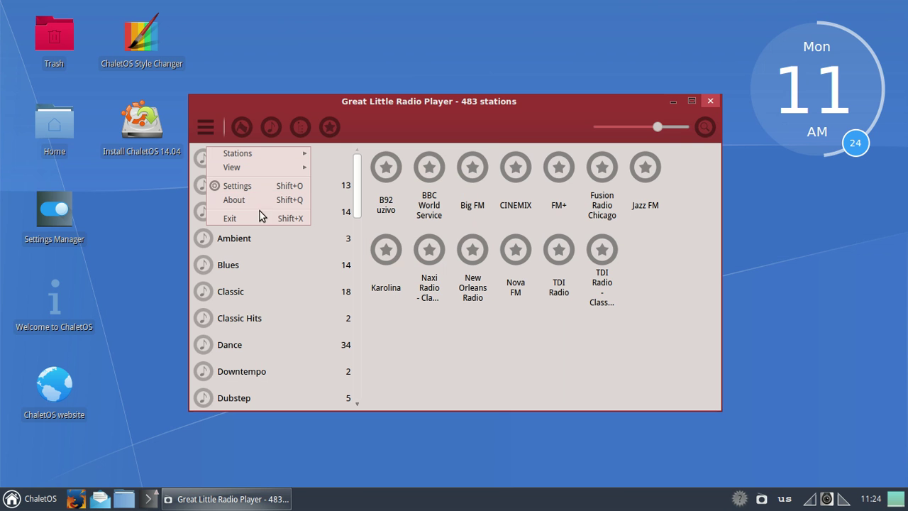
{"action": "left_click", "coordinate": [378, 131]}
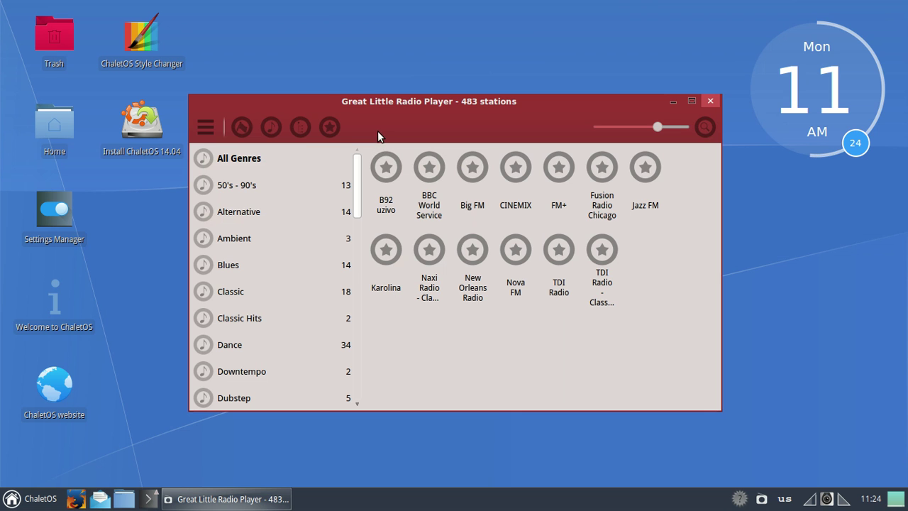
Browse the radio stations by genre and by country, and list the stations for Italy
{"action": "left_click", "coordinate": [328, 130]}
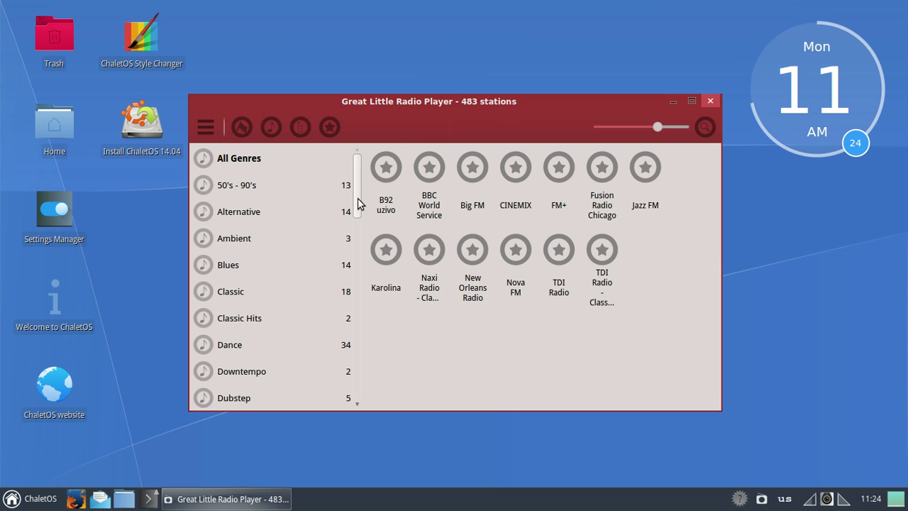
{"action": "left_click", "coordinate": [359, 247]}
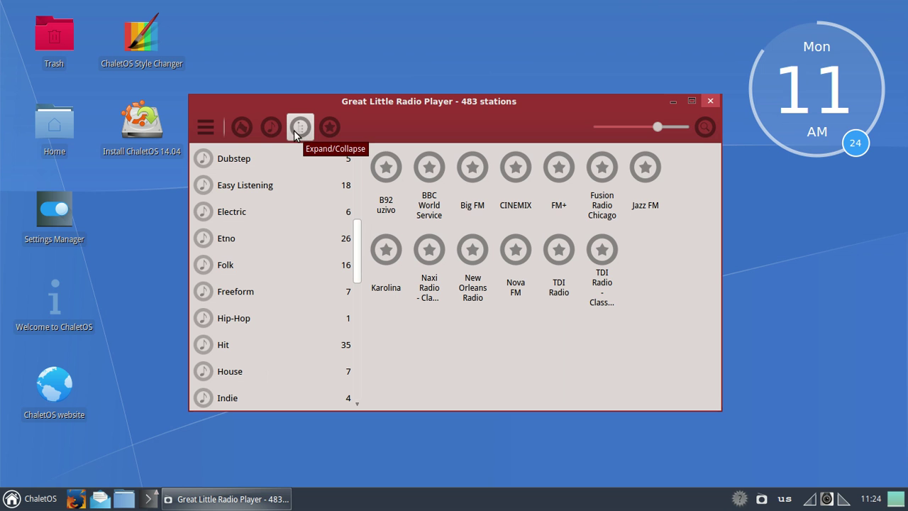
{"action": "left_click", "coordinate": [241, 129]}
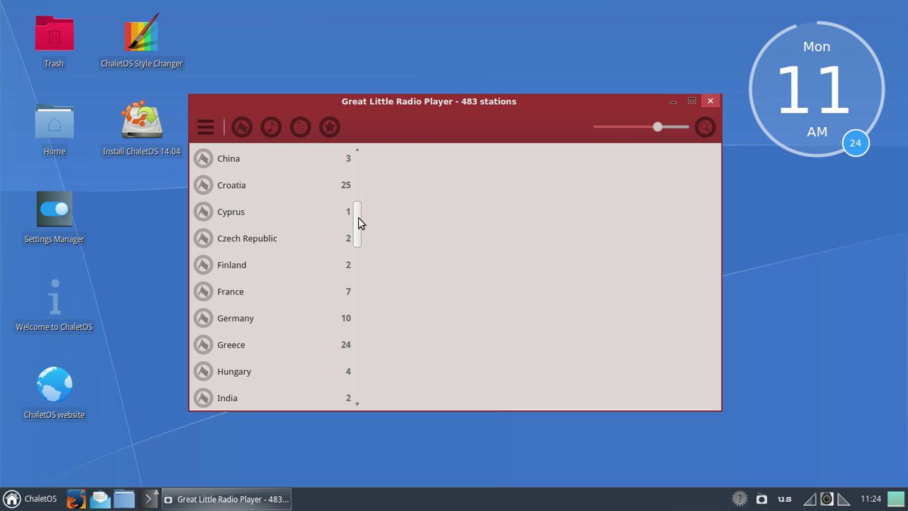
{"action": "left_click", "coordinate": [357, 270]}
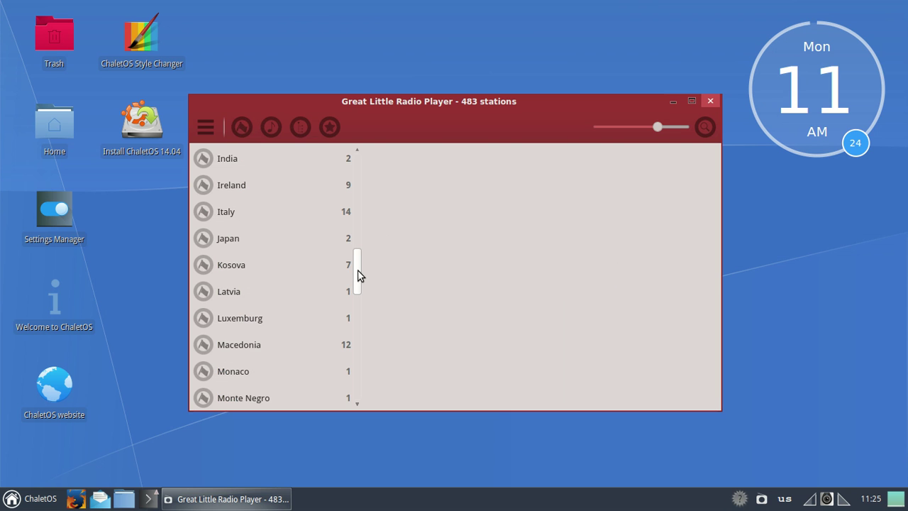
{"action": "left_click", "coordinate": [284, 211]}
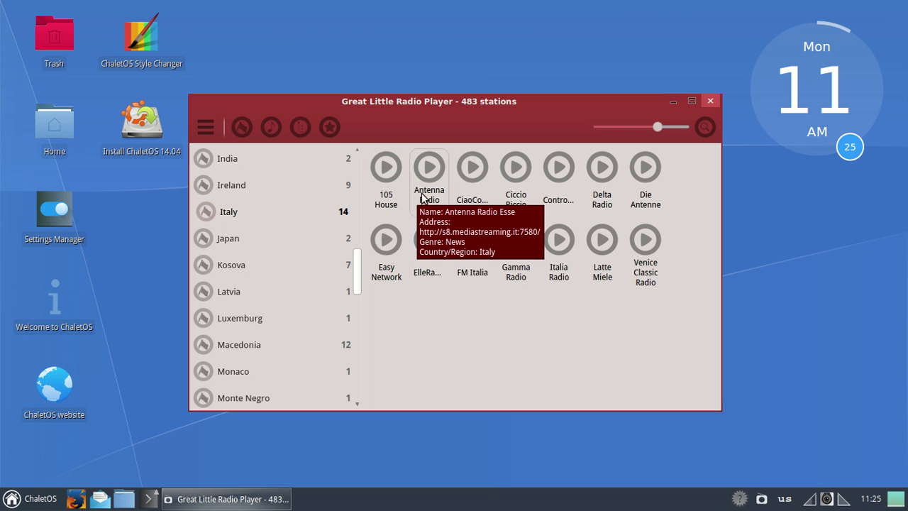
Try to play the 105 House, Antenna Radio Esse, Ciccio Riccio and Latte Miele stations, and close the radio player
{"action": "left_click", "coordinate": [384, 174]}
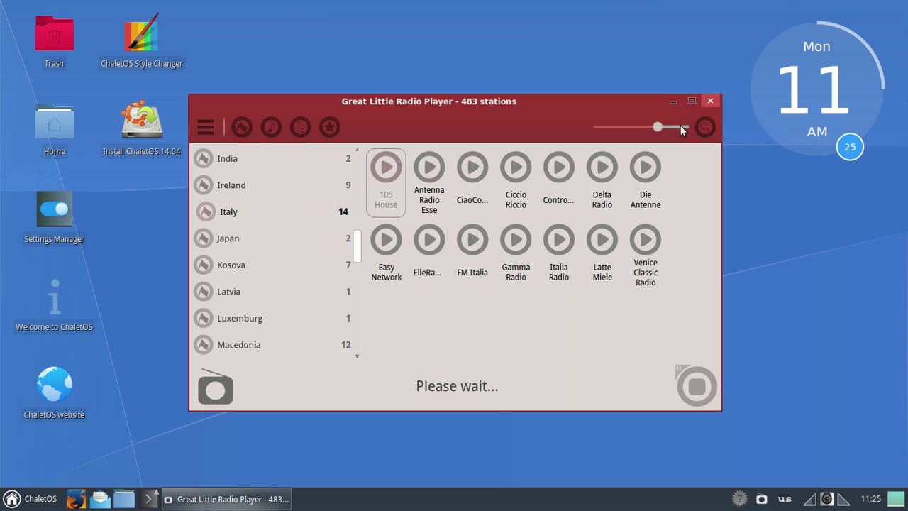
{"action": "mouse_move", "coordinate": [686, 125]}
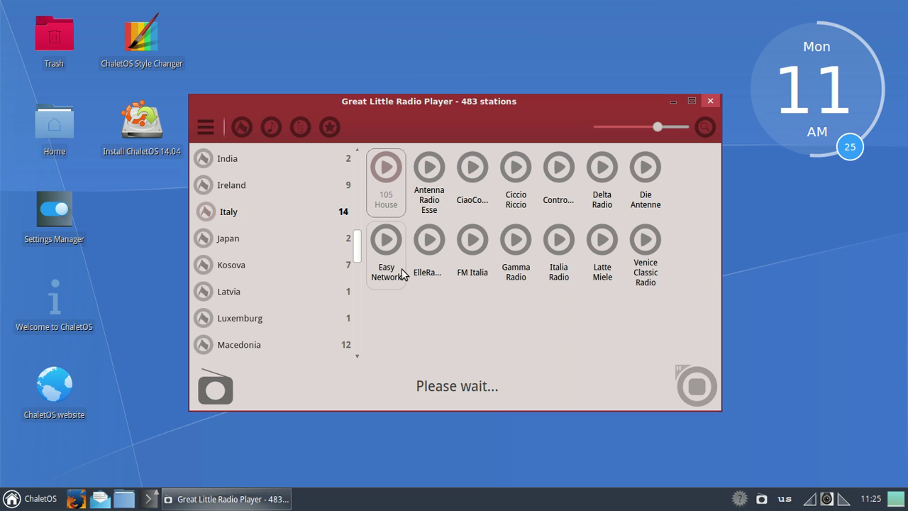
{"action": "left_click", "coordinate": [439, 205]}
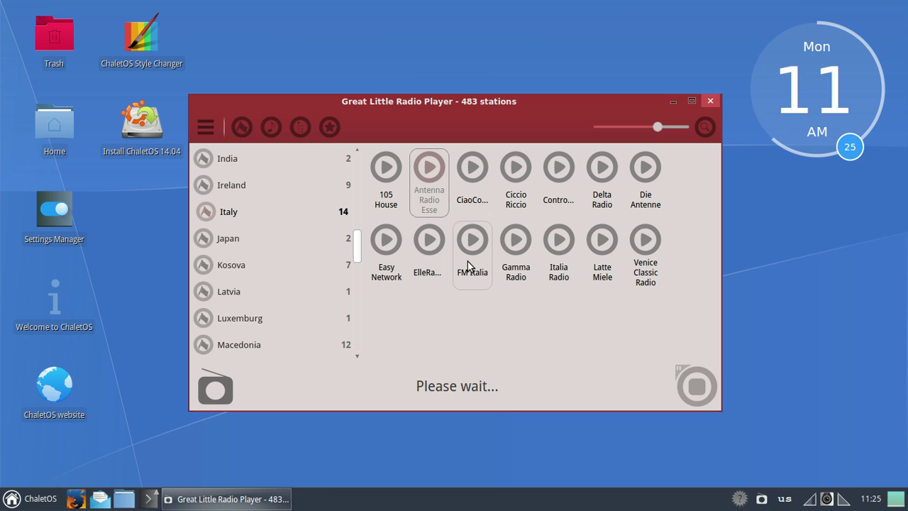
{"action": "left_click", "coordinate": [516, 177]}
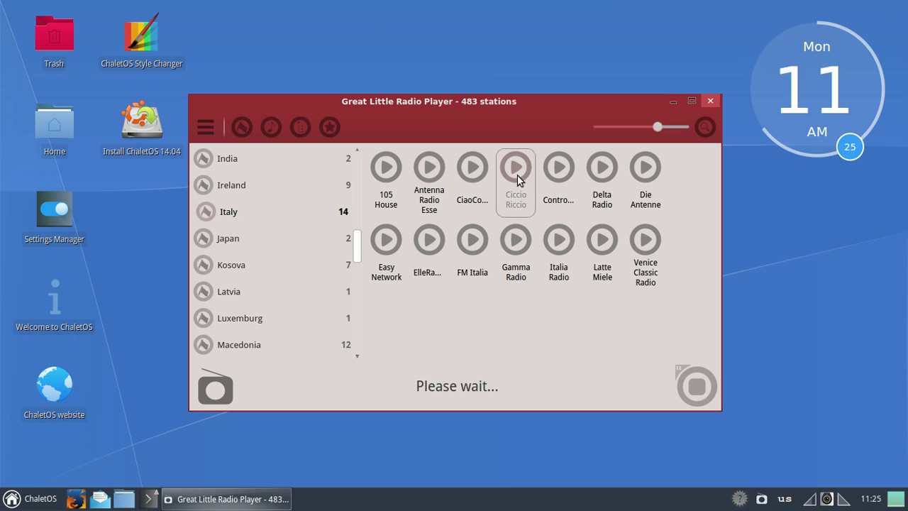
{"action": "left_click", "coordinate": [617, 261]}
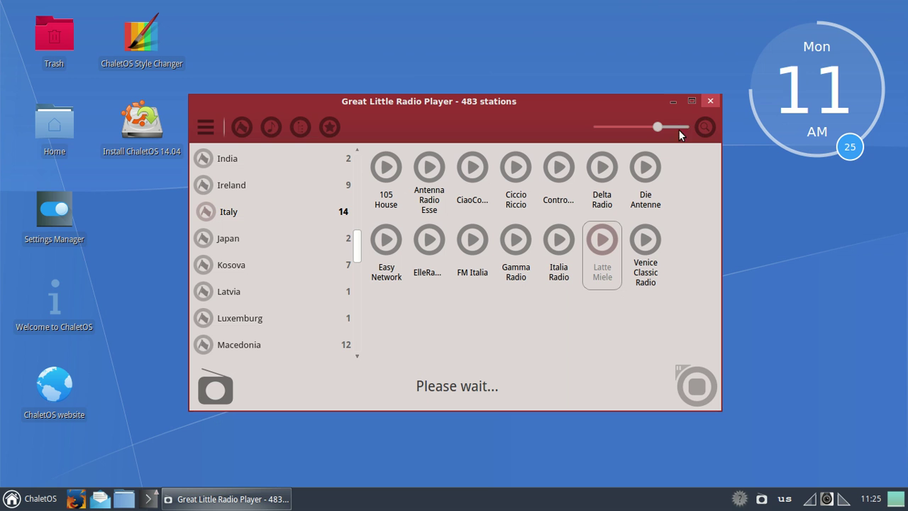
{"action": "left_click", "coordinate": [711, 100]}
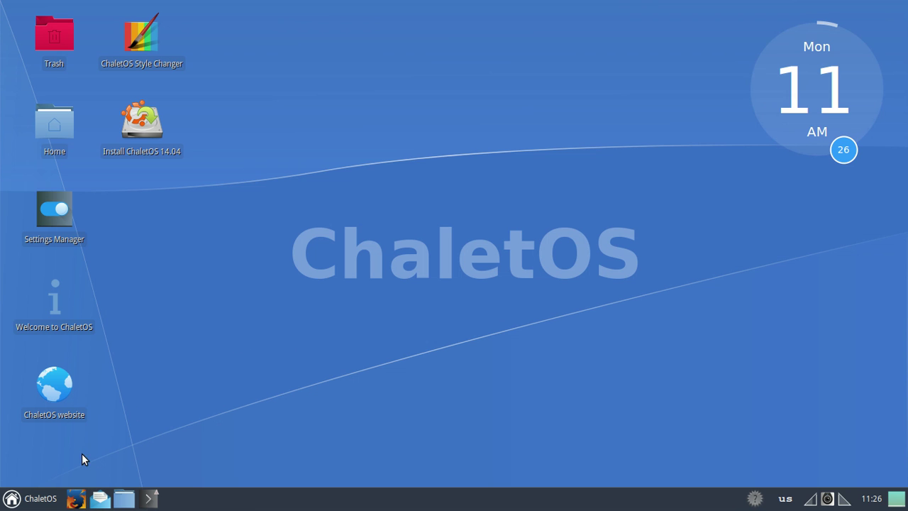
Open the ChaletOS website in Firefox from the desktop, and disconnect and reconnect the linux Wi-Fi network
{"action": "left_click", "coordinate": [57, 394]}
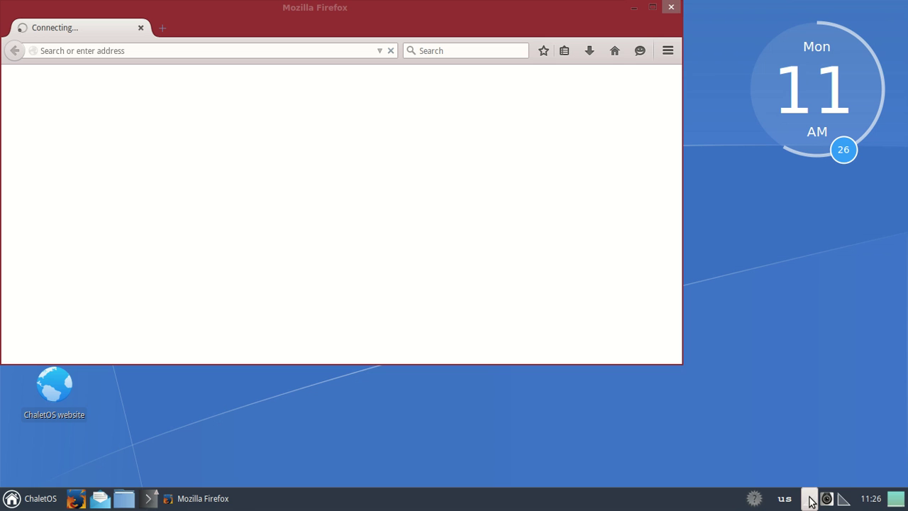
{"action": "left_click", "coordinate": [842, 501]}
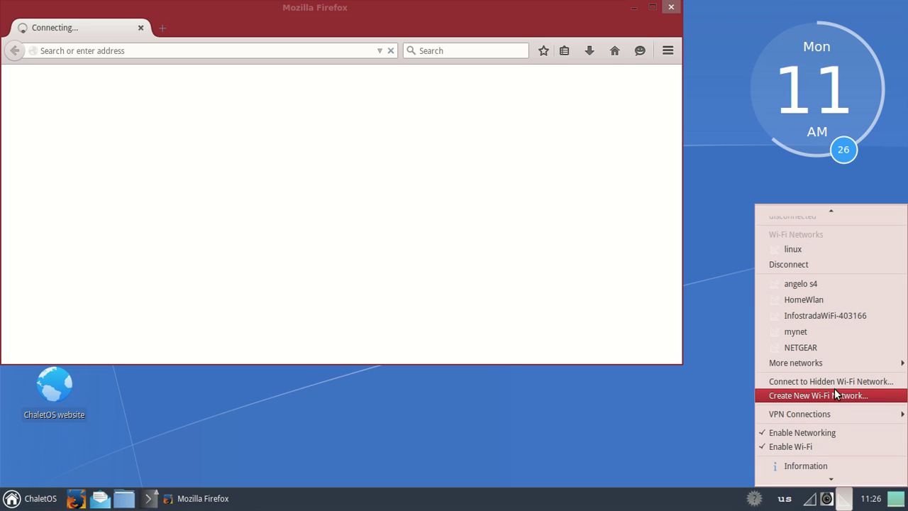
{"action": "left_click", "coordinate": [829, 264]}
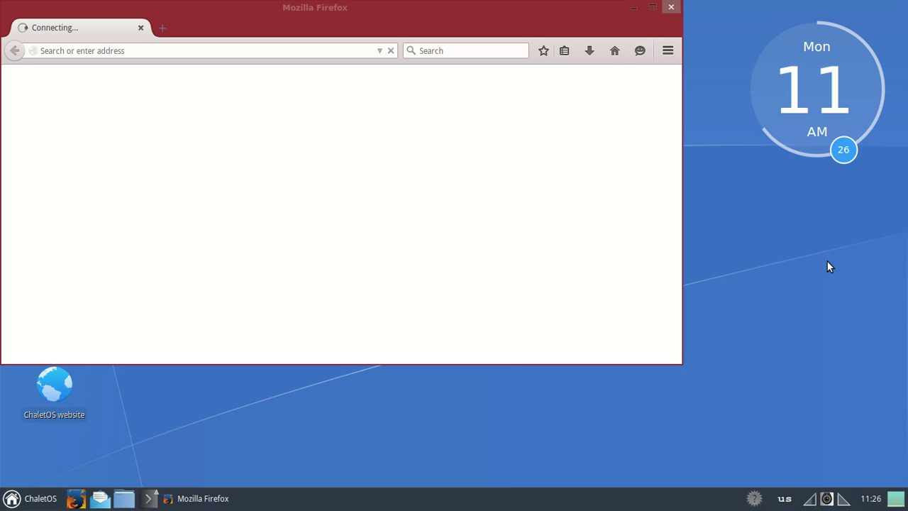
{"action": "left_click", "coordinate": [842, 498]}
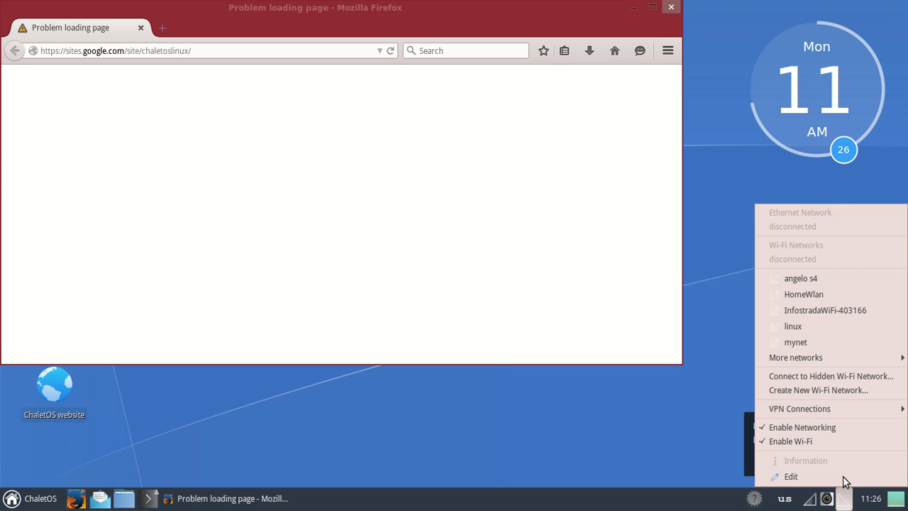
{"action": "left_click", "coordinate": [843, 326]}
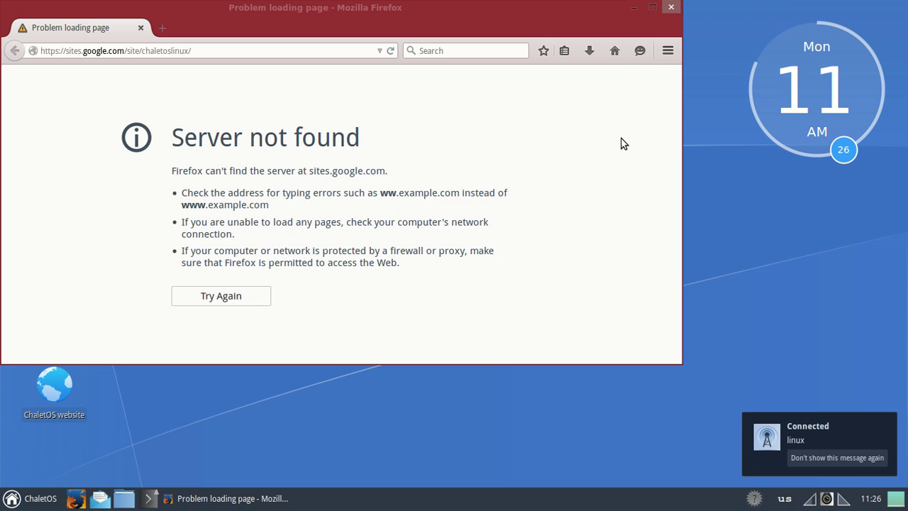
Reload the ChaletOS website and look over the home page and its Help and Download entries
{"action": "left_click", "coordinate": [245, 298]}
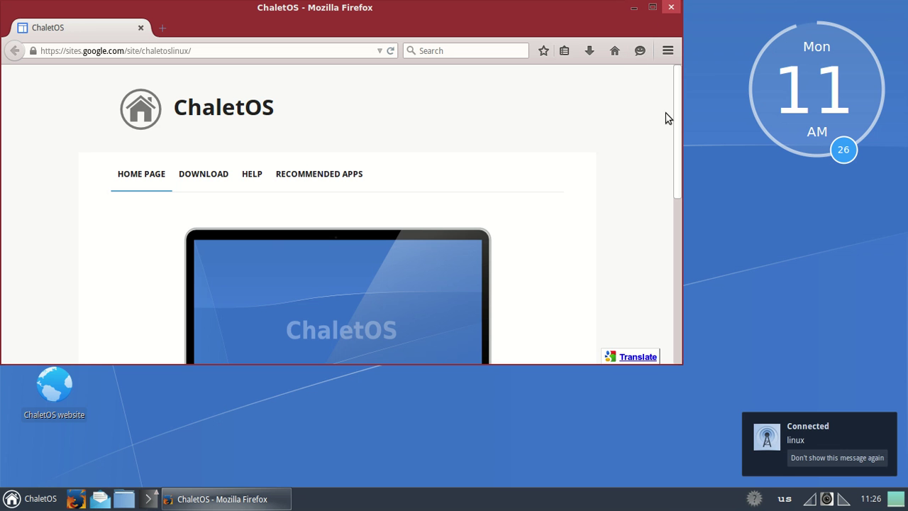
{"action": "scroll", "coordinate": [676, 135], "scroll_direction": "down", "scroll_amount": 1}
{"action": "mouse_move", "coordinate": [676, 142]}
{"action": "left_mouse_down"}
{"action": "mouse_move", "coordinate": [671, 209]}
{"action": "mouse_move", "coordinate": [676, 135]}
{"action": "left_mouse_up"}
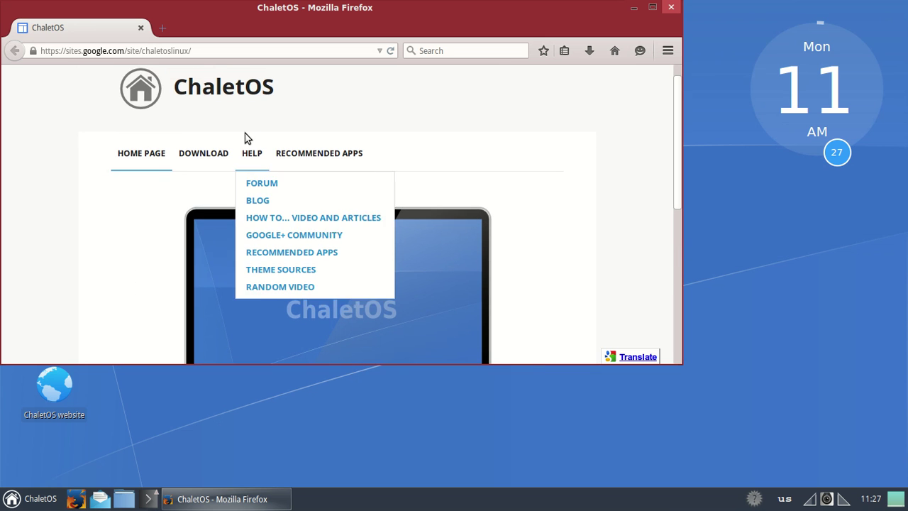
{"action": "mouse_move", "coordinate": [198, 164]}
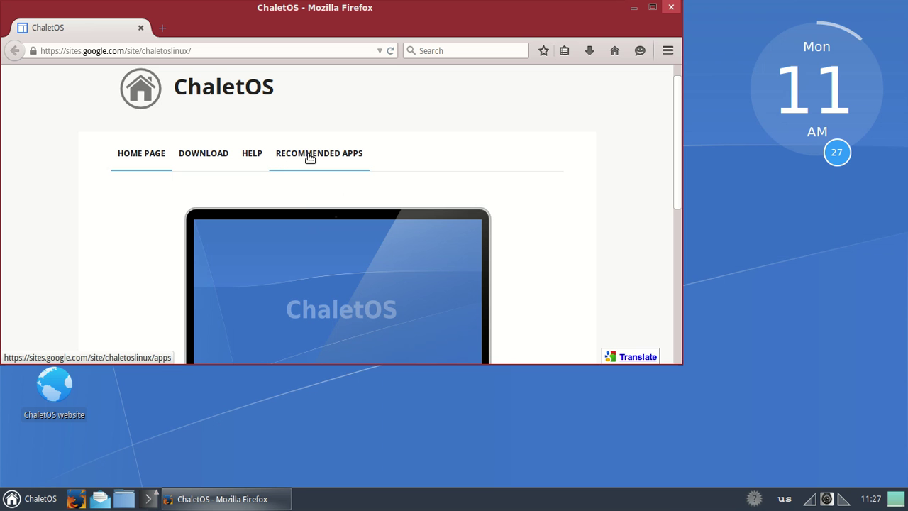
Open the website's Recommended Apps page and look through the listed applications, down to Microsoft Online Apps and Foxit Reader
{"action": "left_click", "coordinate": [310, 159]}
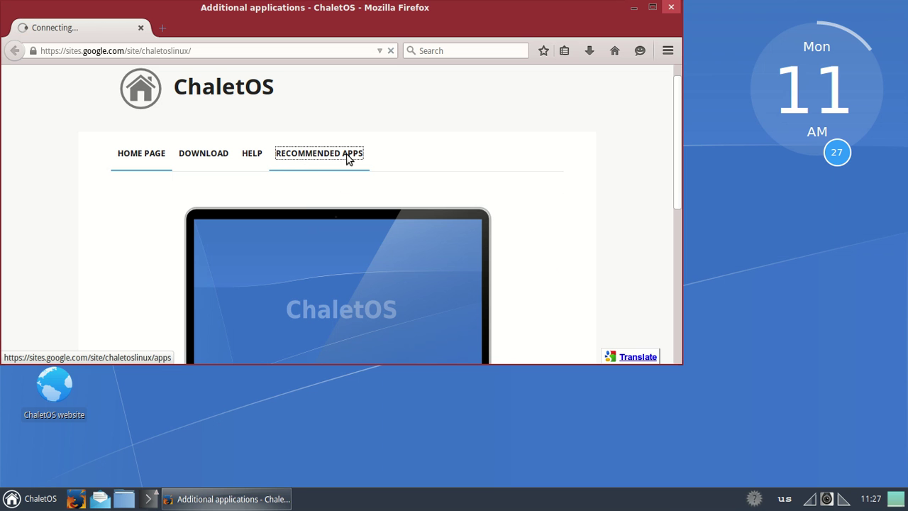
{"action": "left_click_drag", "start_coordinate": [680, 83], "coordinate": [676, 108]}
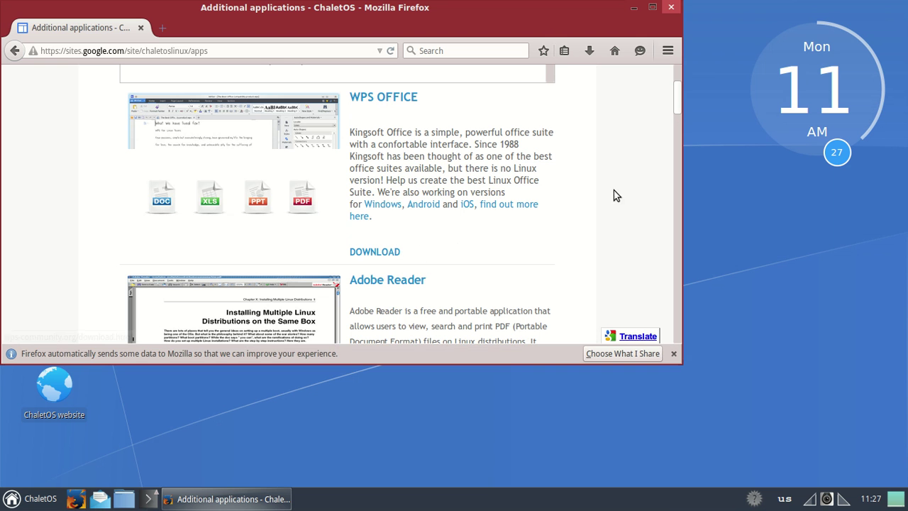
{"action": "left_click_drag", "start_coordinate": [677, 103], "coordinate": [680, 117]}
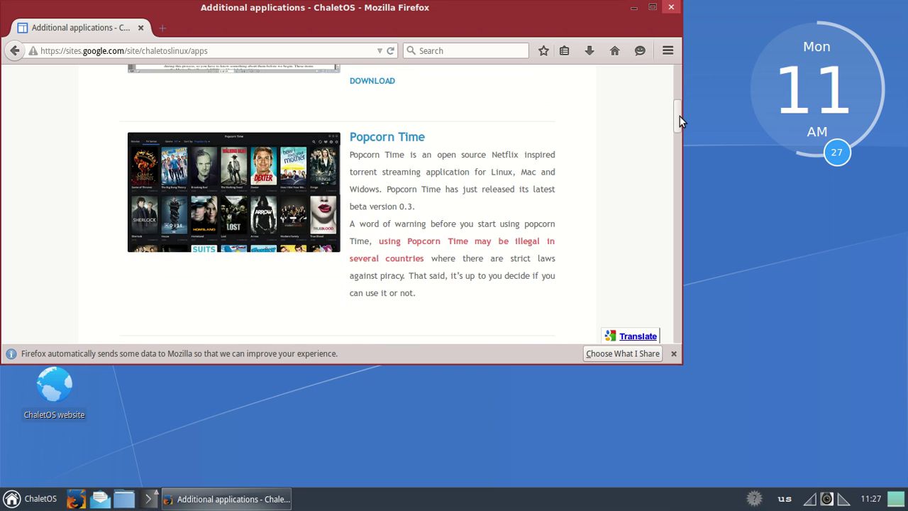
{"action": "left_click_drag", "start_coordinate": [680, 116], "coordinate": [682, 170]}
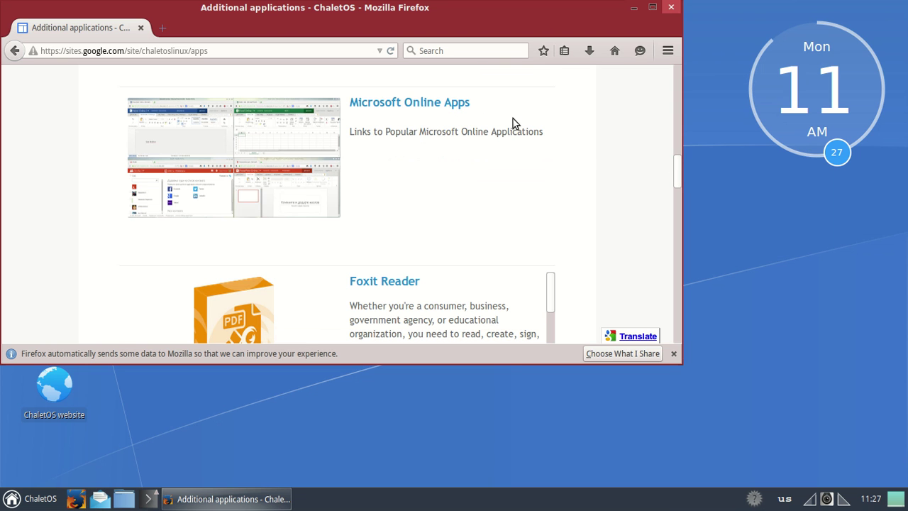
Look through the Foxit Reader and Skype entries on the Recommended Apps page and return to its beginning
{"action": "left_click", "coordinate": [678, 190]}
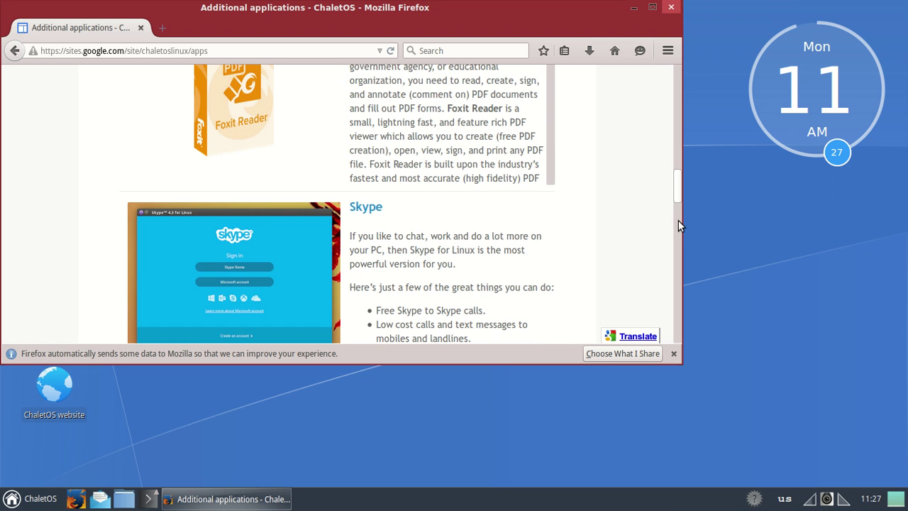
{"action": "left_click", "coordinate": [679, 217]}
{"action": "left_click_drag", "start_coordinate": [674, 112], "coordinate": [679, 80]}
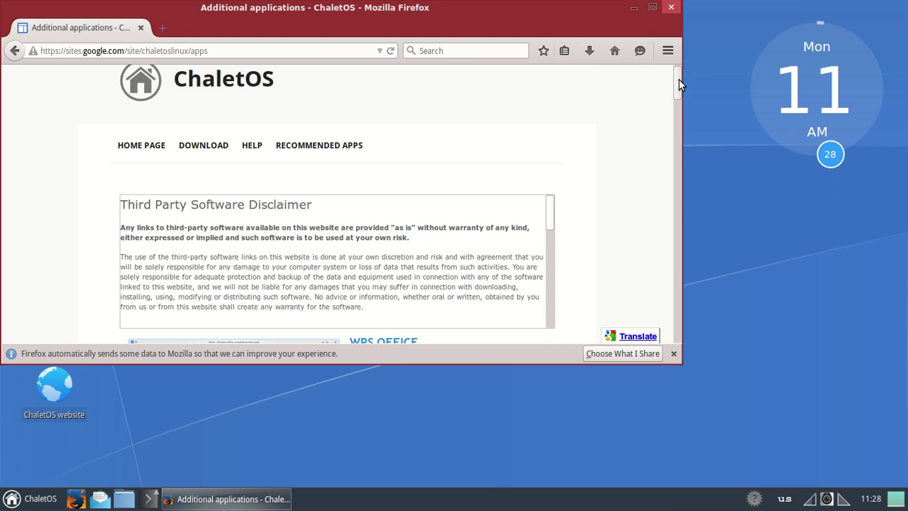
Open the ChaletOS website's About Author page and look over the author's projects and contact details
{"action": "left_click", "coordinate": [151, 147]}
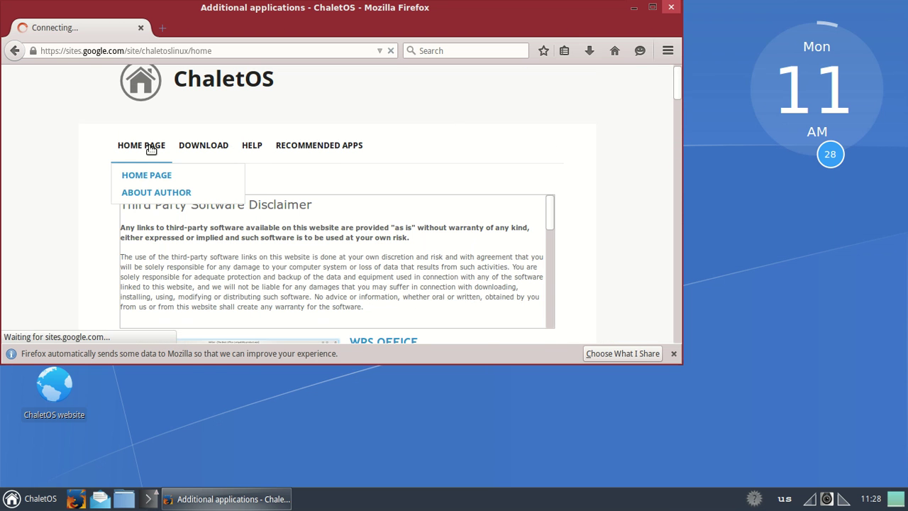
{"action": "left_click", "coordinate": [142, 224]}
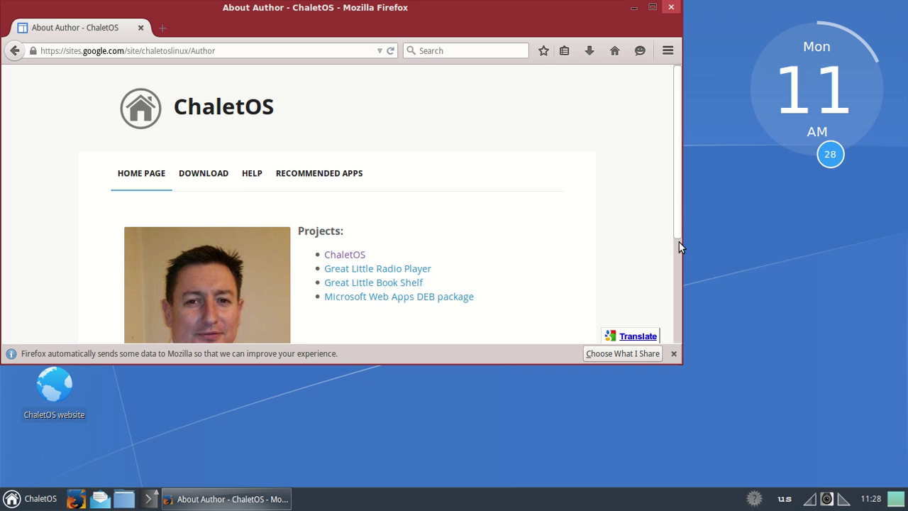
{"action": "scroll", "coordinate": [678, 246], "scroll_direction": "down", "scroll_amount": 4}
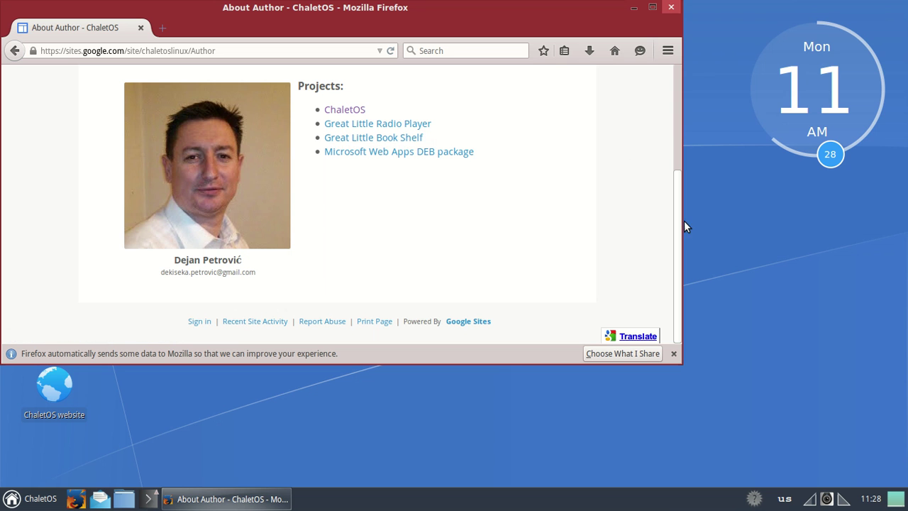
{"action": "left_click_drag", "start_coordinate": [676, 198], "coordinate": [677, 195]}
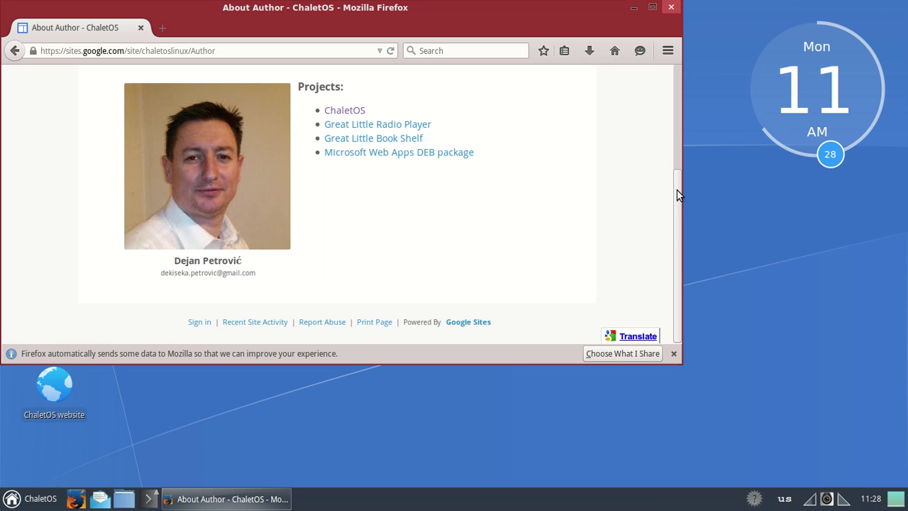
{"action": "left_click", "coordinate": [676, 148]}
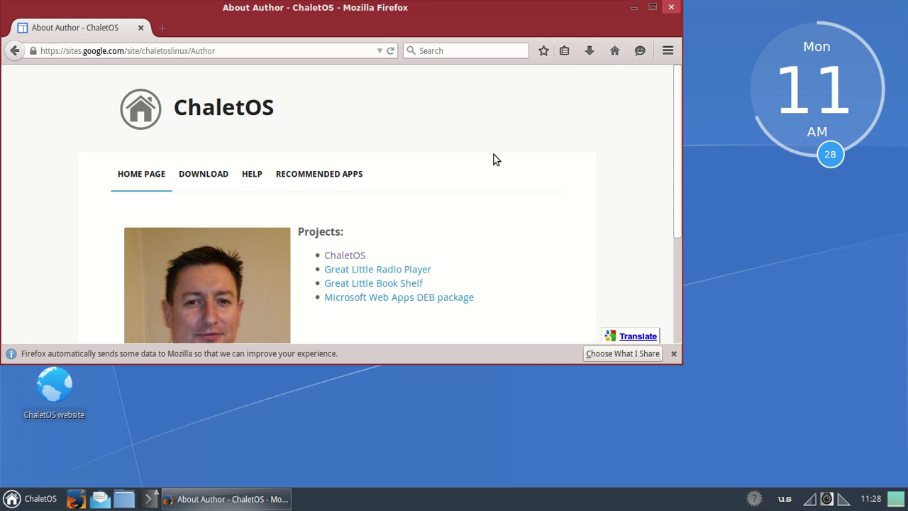
Open the website's Pre Installed Software page and read through the list of included software by category
{"action": "mouse_move", "coordinate": [209, 180]}
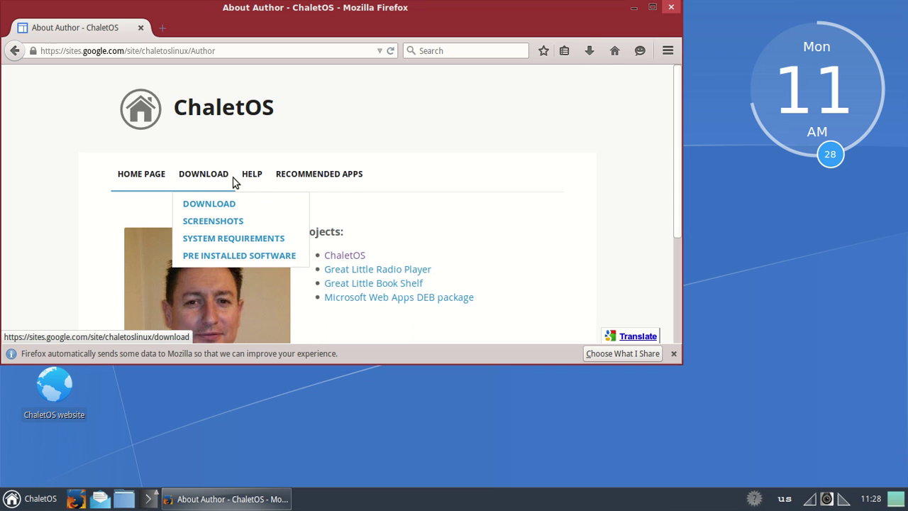
{"action": "mouse_move", "coordinate": [254, 177]}
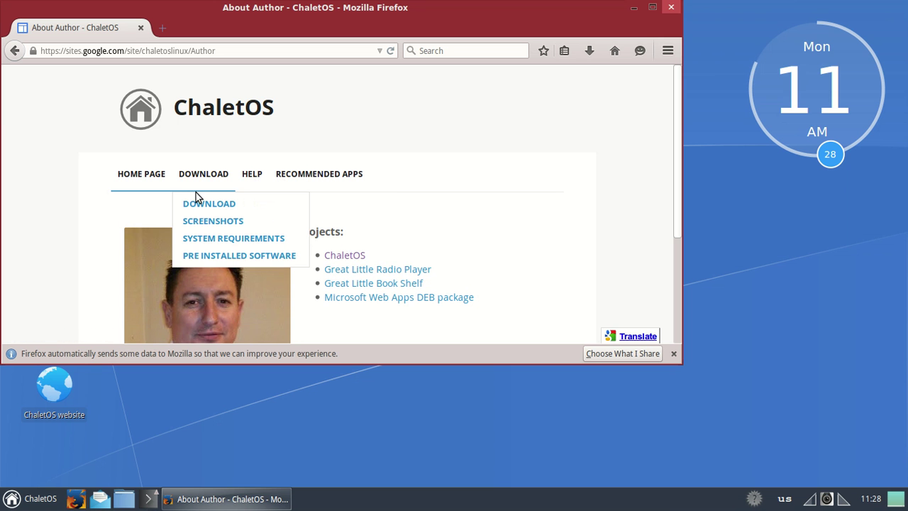
{"action": "left_click", "coordinate": [207, 258]}
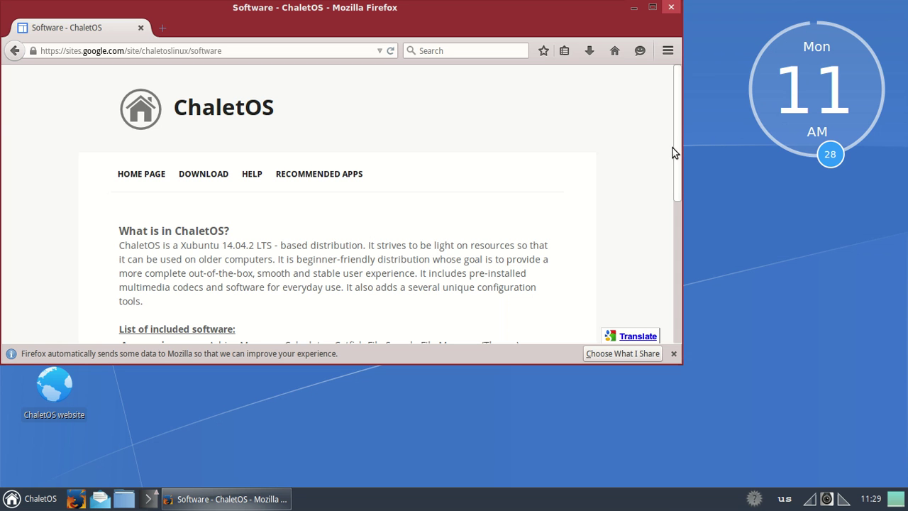
{"action": "left_click", "coordinate": [679, 216]}
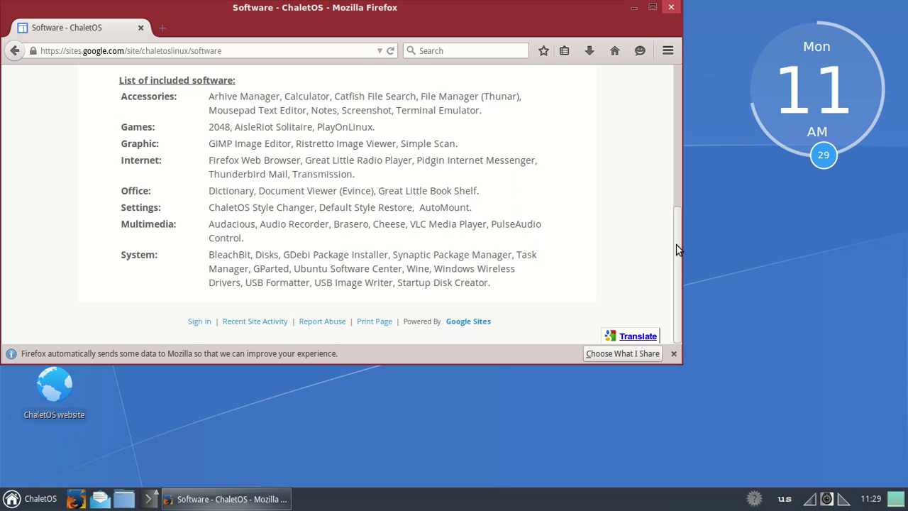
{"action": "scroll", "coordinate": [677, 240], "scroll_direction": "up", "scroll_amount": 1}
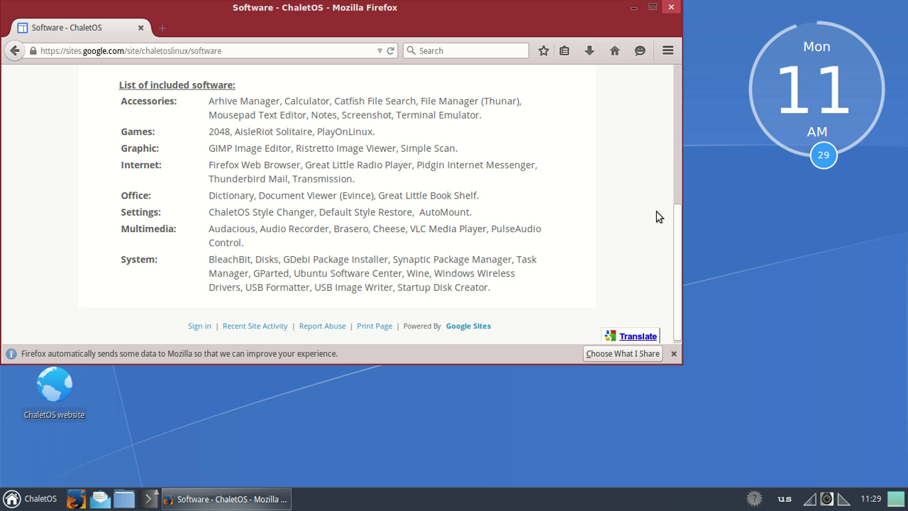
{"action": "left_click_drag", "start_coordinate": [657, 217], "coordinate": [509, 269]}
{"action": "left_click", "coordinate": [528, 291]}
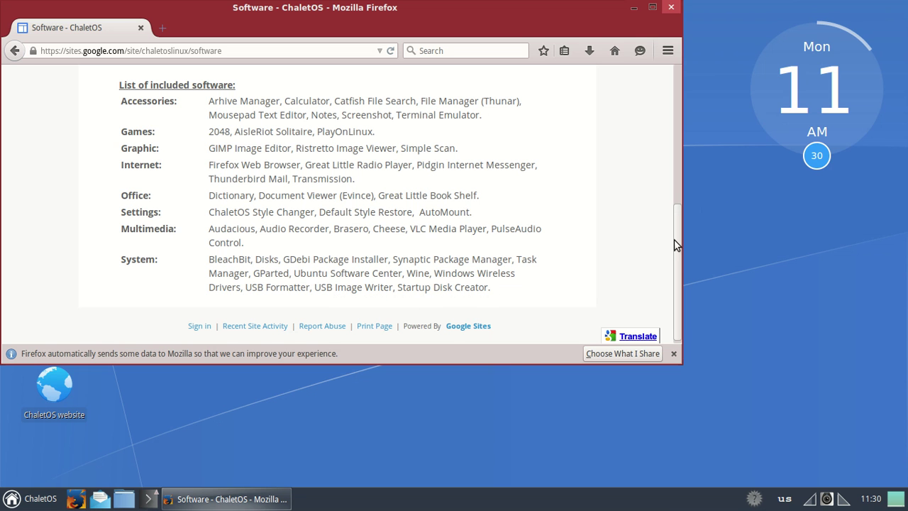
{"action": "left_click", "coordinate": [676, 162]}
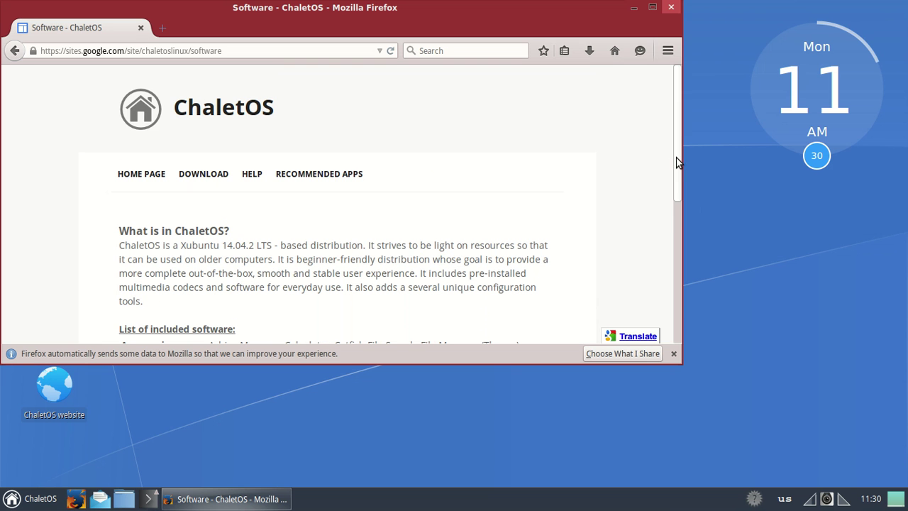
Reopen Recommended Apps from the website's Help entries, look through the applications down to Wallpaper Packs, and close Firefox
{"action": "mouse_move", "coordinate": [201, 188]}
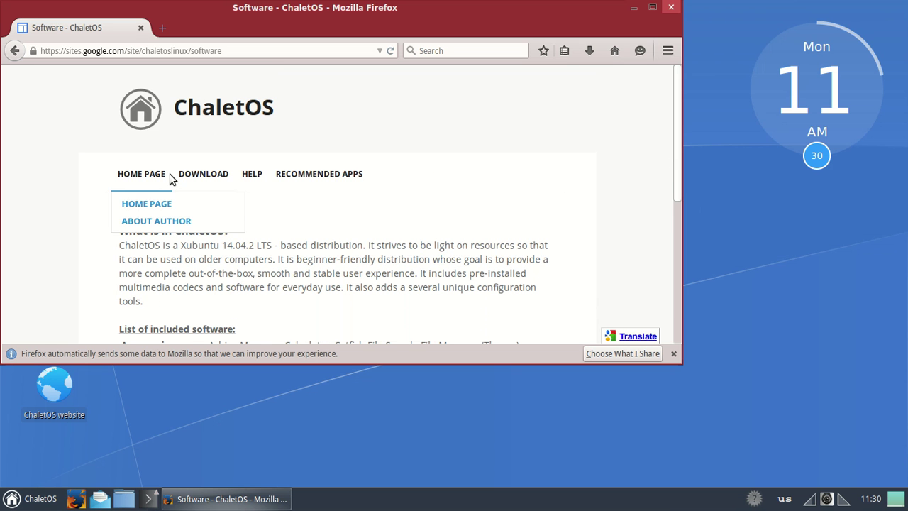
{"action": "mouse_move", "coordinate": [157, 184]}
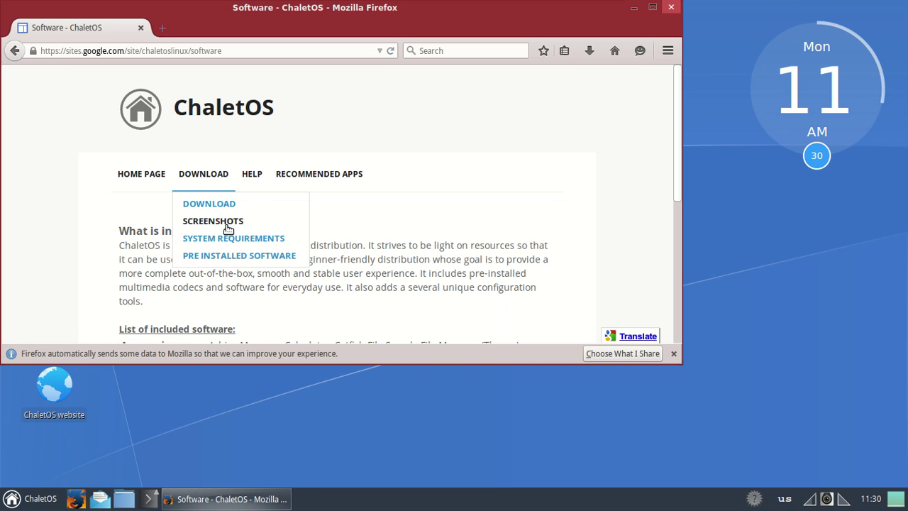
{"action": "mouse_move", "coordinate": [250, 173]}
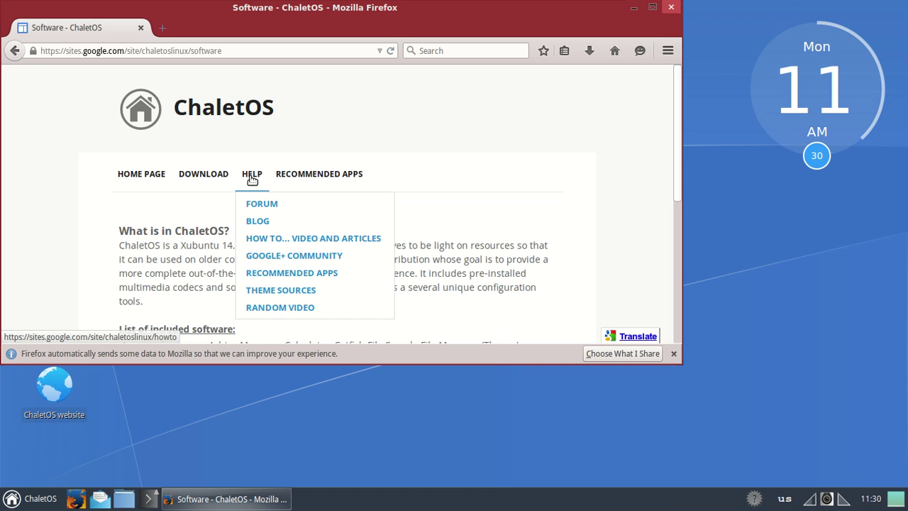
{"action": "left_click", "coordinate": [263, 274]}
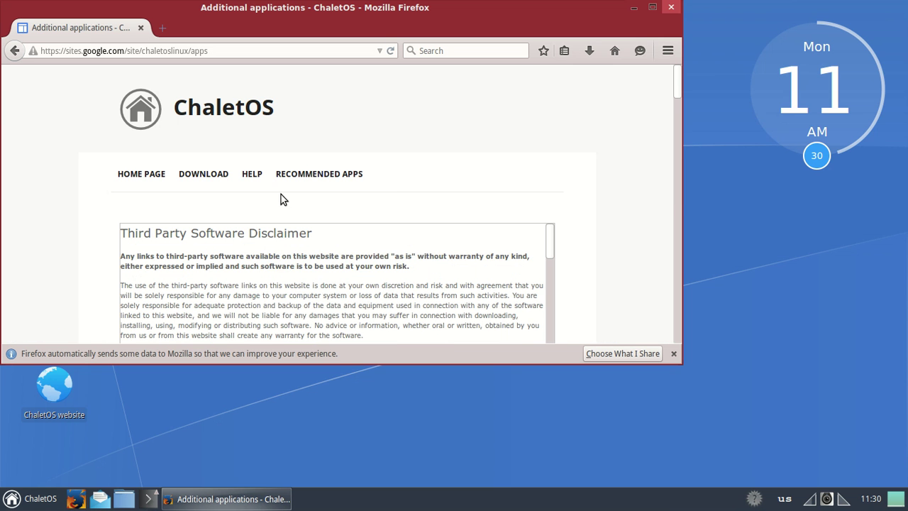
{"action": "mouse_move", "coordinate": [251, 180]}
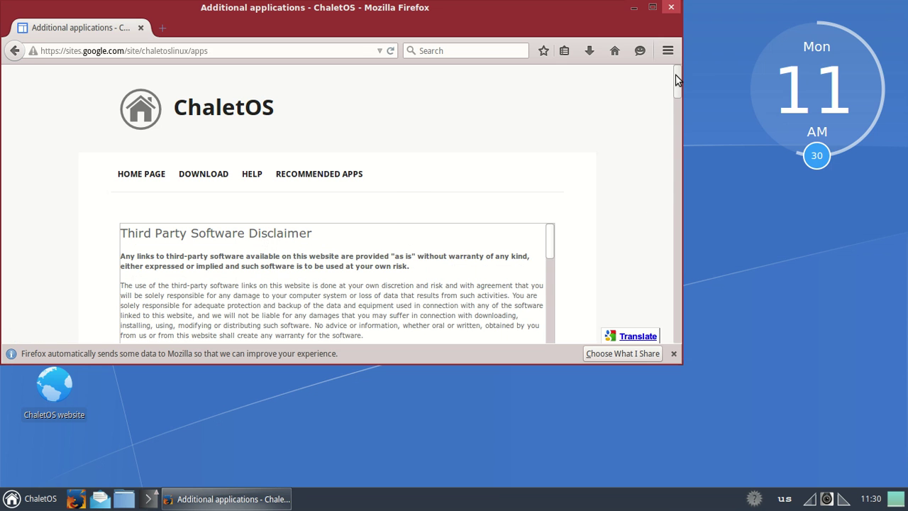
{"action": "scroll", "coordinate": [679, 145], "scroll_direction": "down", "scroll_amount": 5}
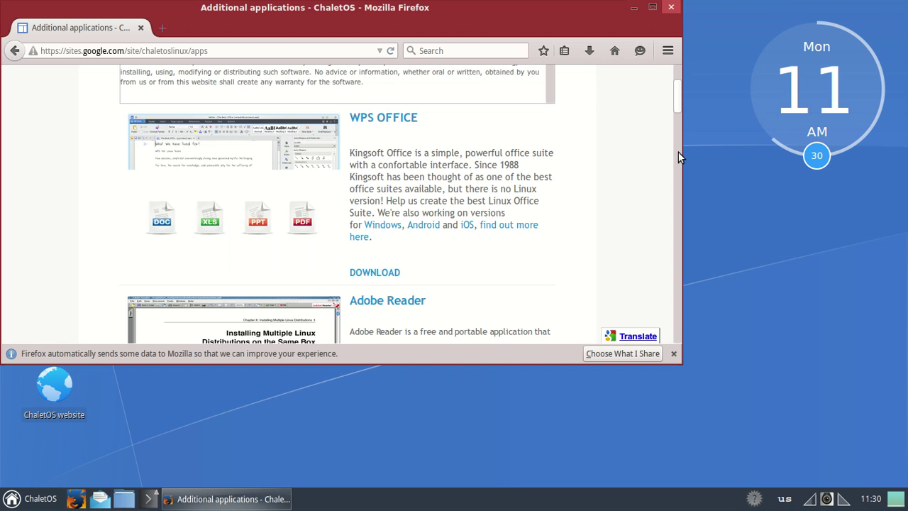
{"action": "scroll", "coordinate": [678, 152], "scroll_direction": "down", "scroll_amount": 5}
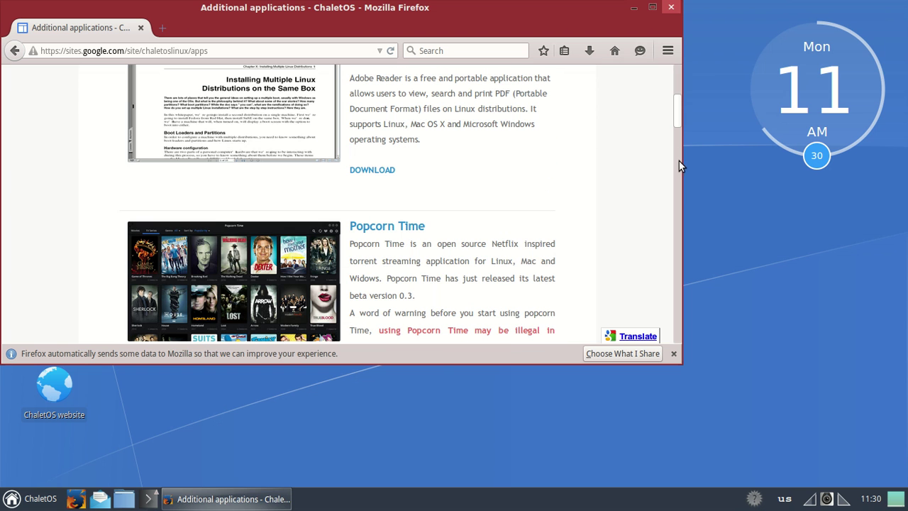
{"action": "scroll", "coordinate": [678, 190], "scroll_direction": "down", "scroll_amount": 5}
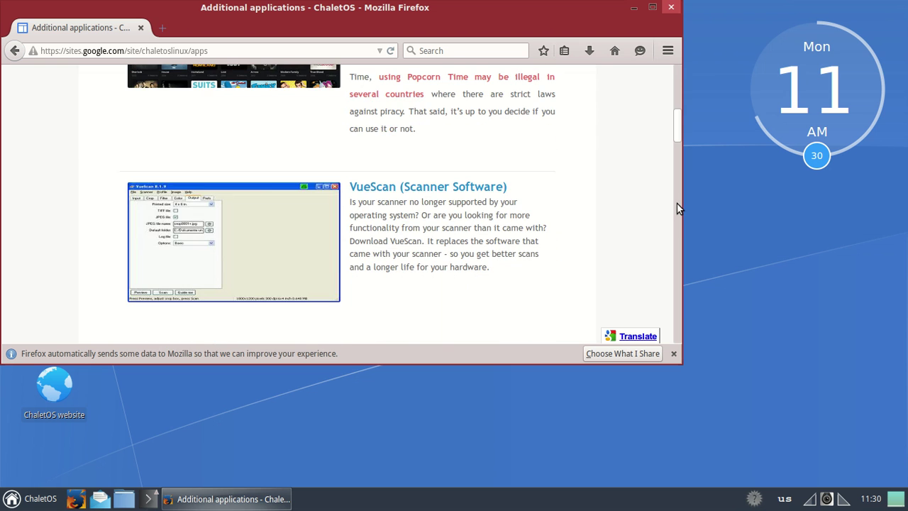
{"action": "scroll", "coordinate": [676, 203], "scroll_direction": "down", "scroll_amount": 5}
{"action": "scroll", "coordinate": [675, 224], "scroll_direction": "down", "scroll_amount": 5}
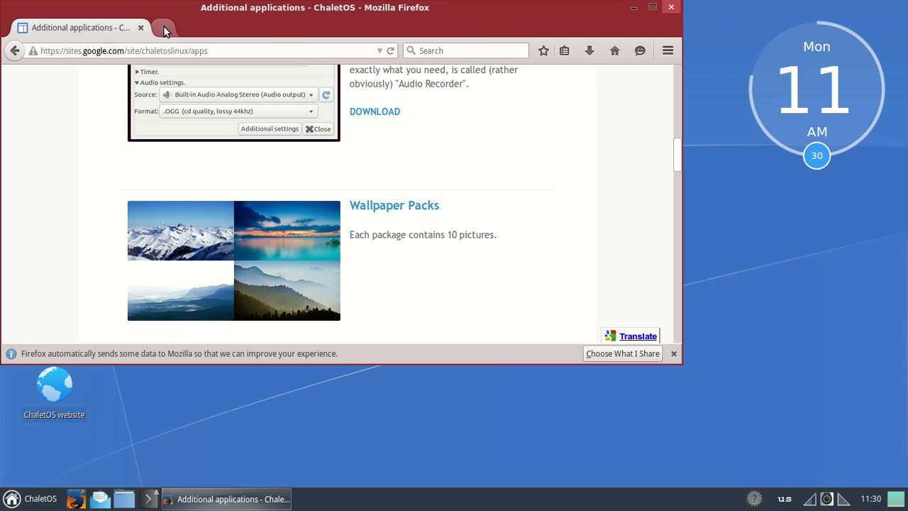
{"action": "left_click", "coordinate": [671, 8]}
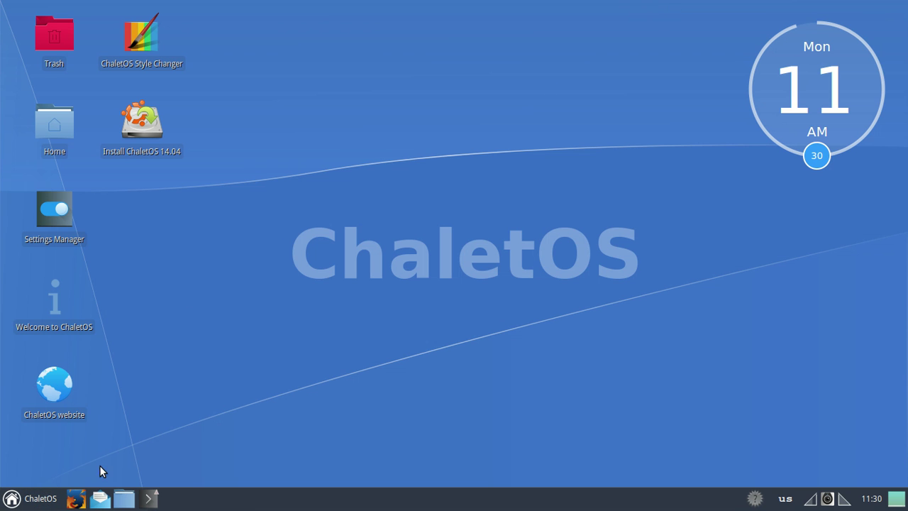
Stop the desktop clock widget with Kill System Monitor, and run the same command a second time
{"action": "left_click", "coordinate": [153, 499]}
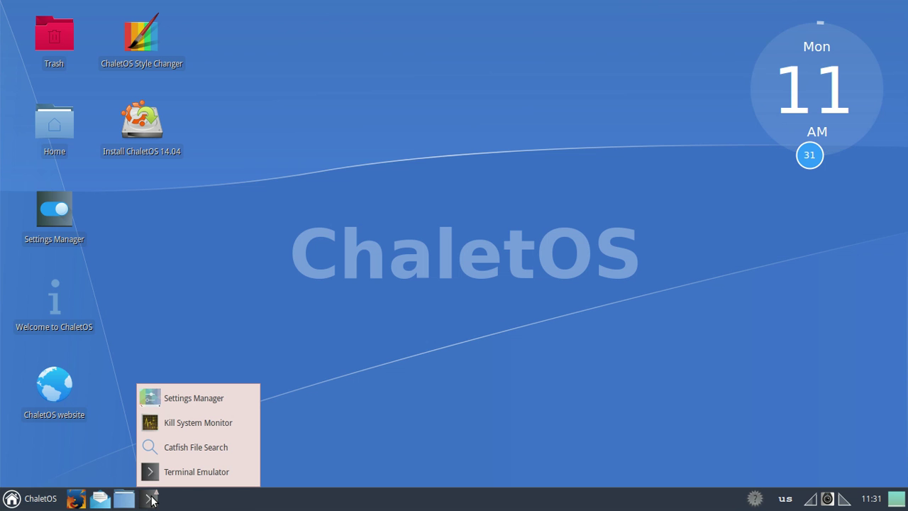
{"action": "left_click", "coordinate": [220, 423]}
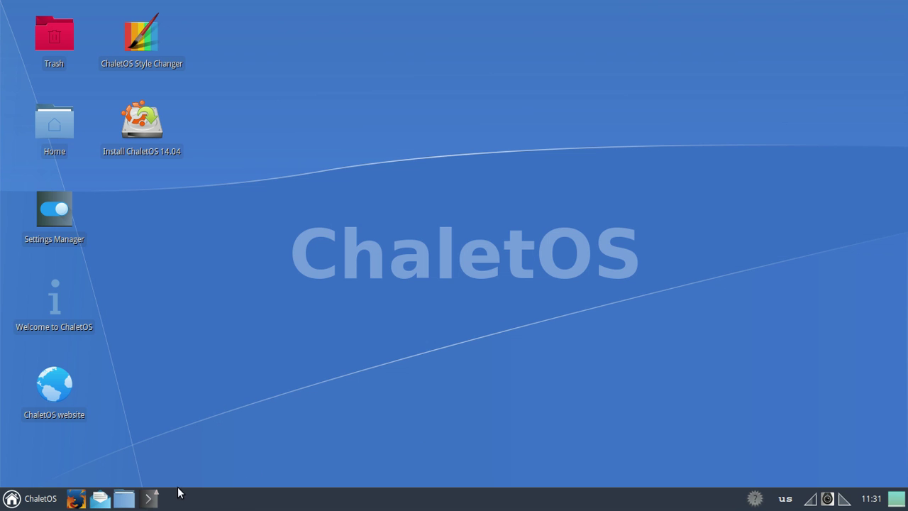
{"action": "left_click", "coordinate": [151, 497]}
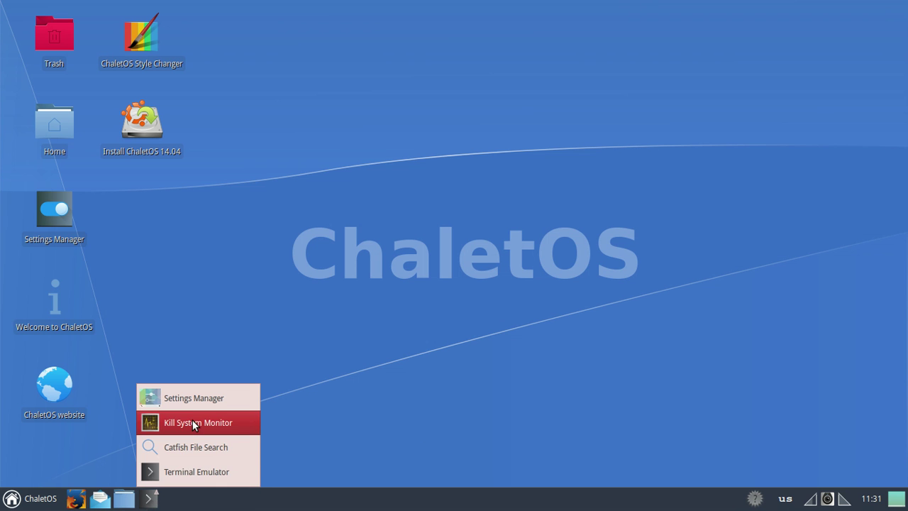
{"action": "left_click", "coordinate": [192, 420]}
Open the Settings Manager from the taskbar's launcher list, glance over its entries and close it
{"action": "left_click", "coordinate": [143, 499]}
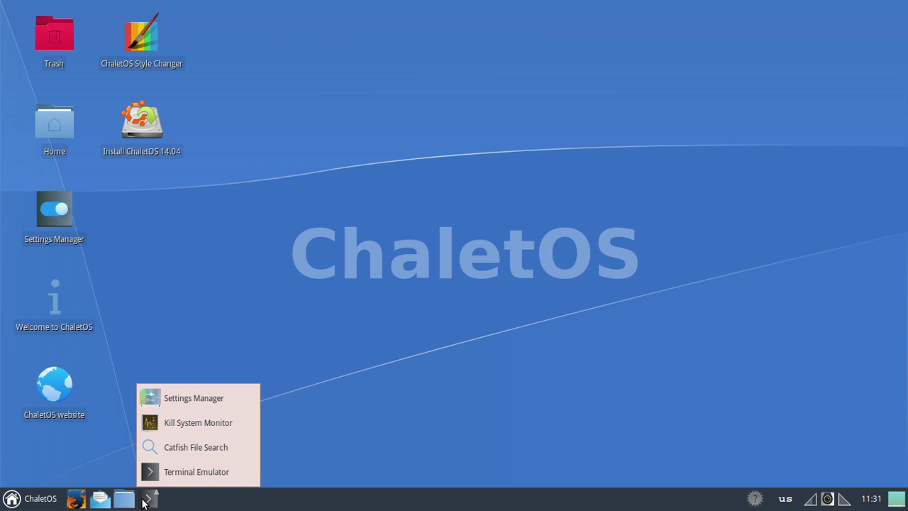
{"action": "left_click", "coordinate": [210, 400]}
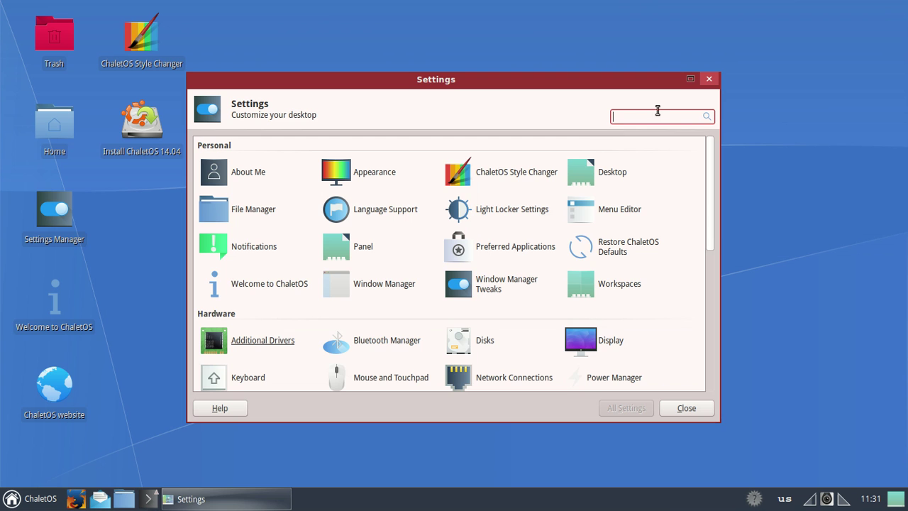
{"action": "left_click", "coordinate": [709, 80]}
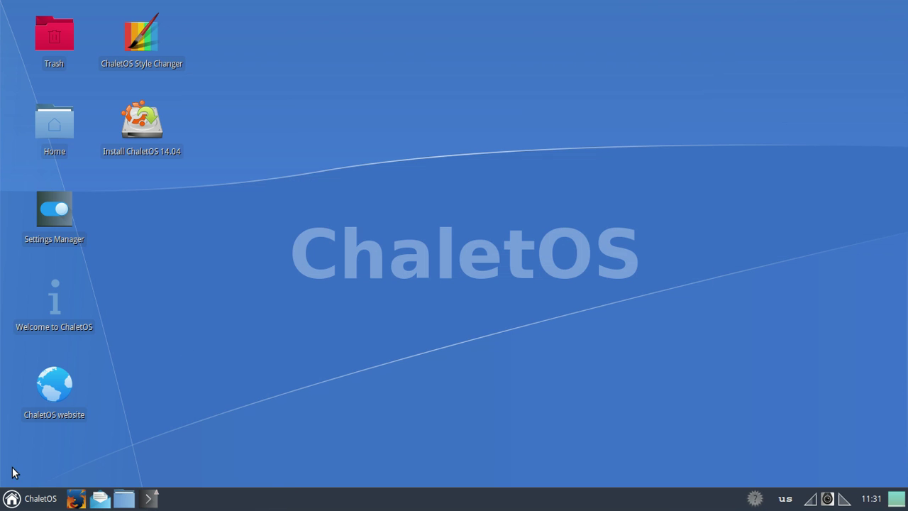
Look through the application menu's Multimedia, Internet, Office, All and Games categories
{"action": "left_click", "coordinate": [25, 498]}
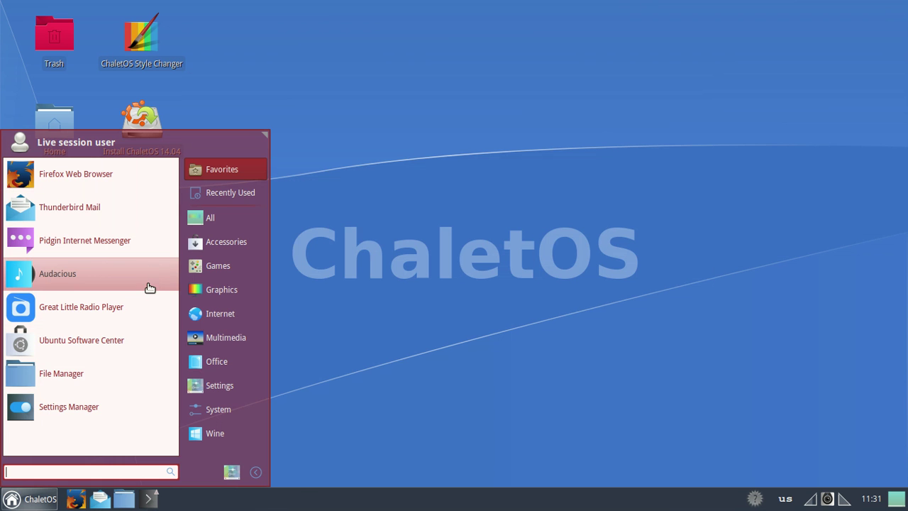
{"action": "left_click", "coordinate": [197, 345]}
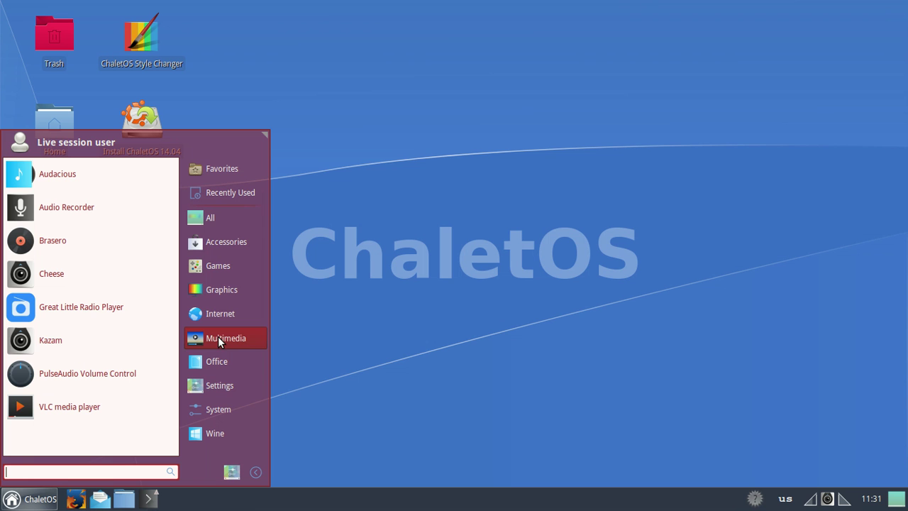
{"action": "left_click", "coordinate": [244, 314]}
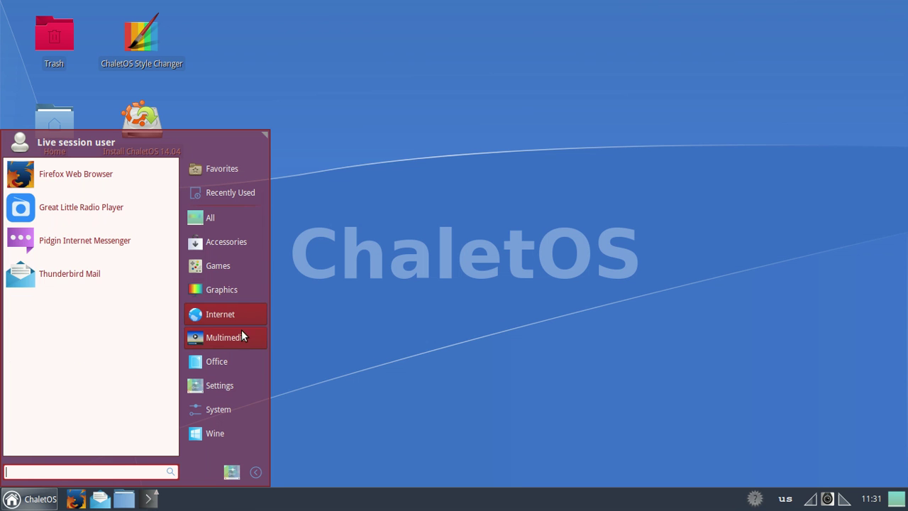
{"action": "mouse_move", "coordinate": [234, 362]}
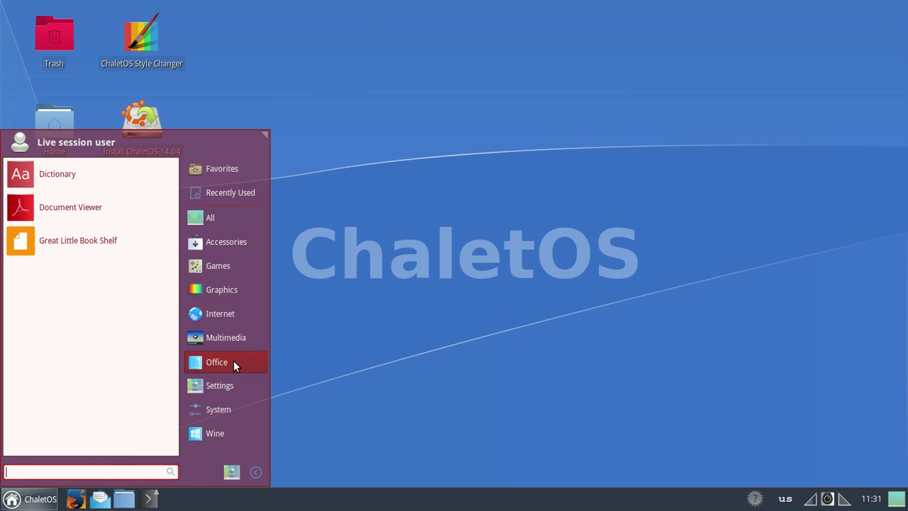
{"action": "mouse_move", "coordinate": [237, 242]}
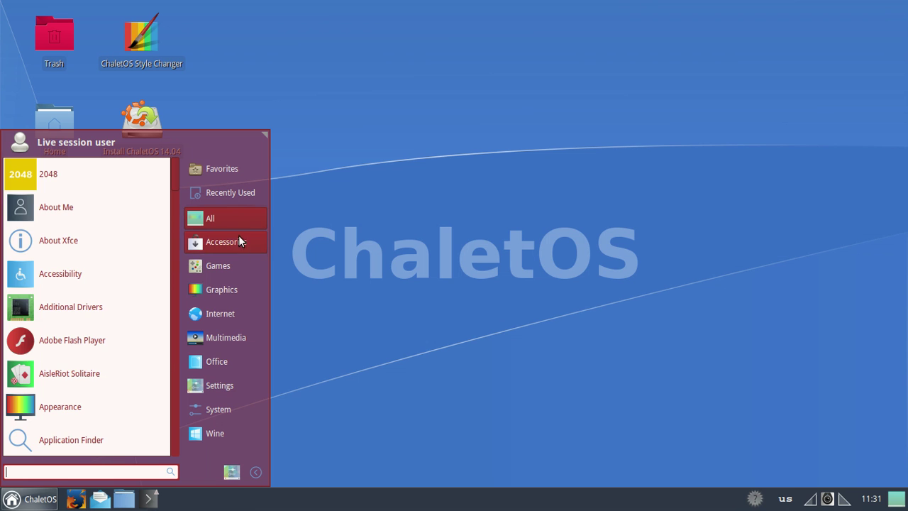
{"action": "mouse_move", "coordinate": [236, 263]}
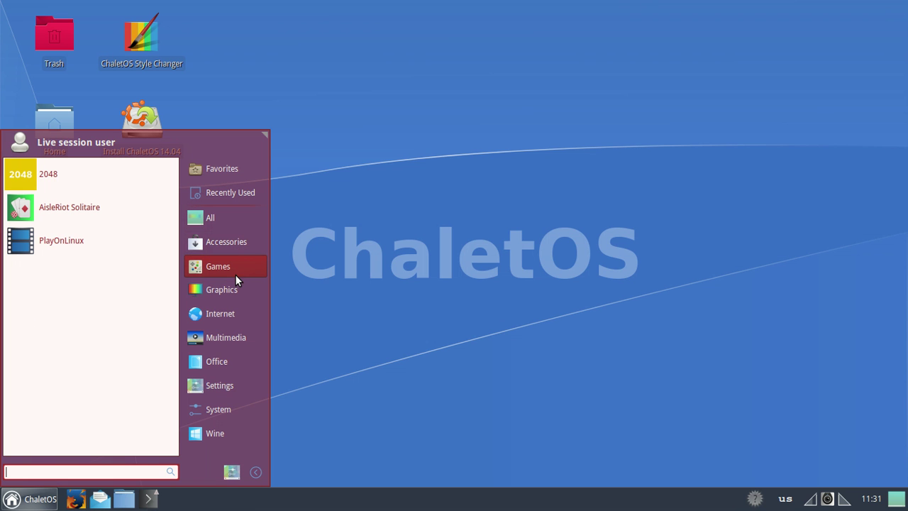
Check the taskbar's launcher list for the Kill System Monitor entry, search the application menu for "kill" and run the command found
{"action": "left_click", "coordinate": [151, 501]}
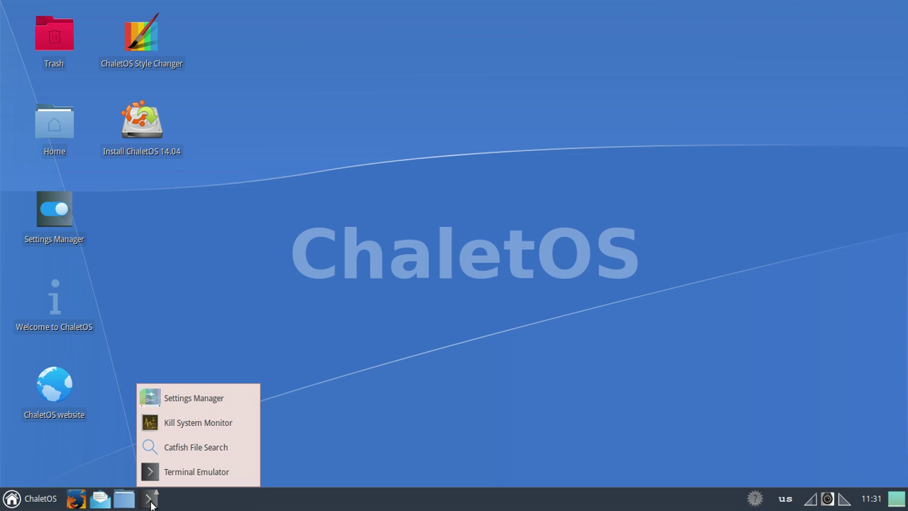
{"action": "left_click", "coordinate": [151, 501]}
{"action": "left_click", "coordinate": [28, 500]}
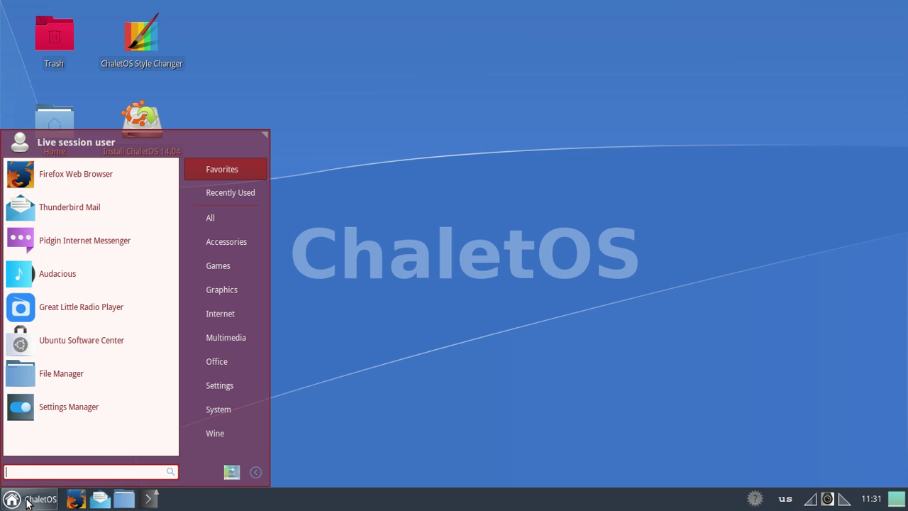
{"action": "type", "text": "kill"}
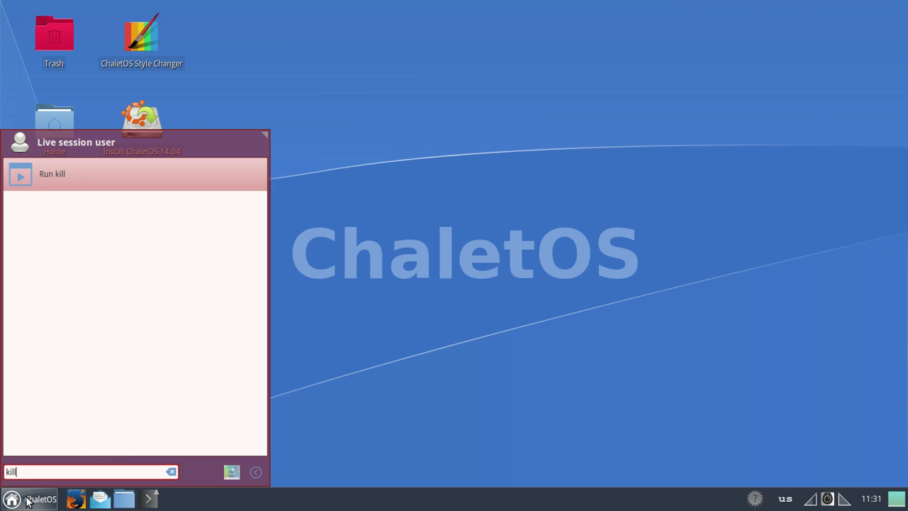
{"action": "left_click", "coordinate": [83, 183]}
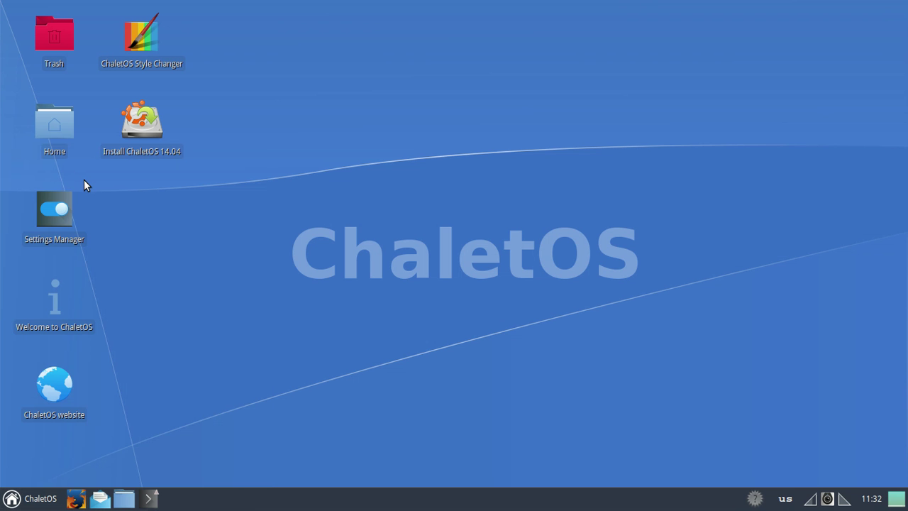
Search the application menu for a system monitor with "sistem" and "moni", and clear the search
{"action": "left_click", "coordinate": [37, 500]}
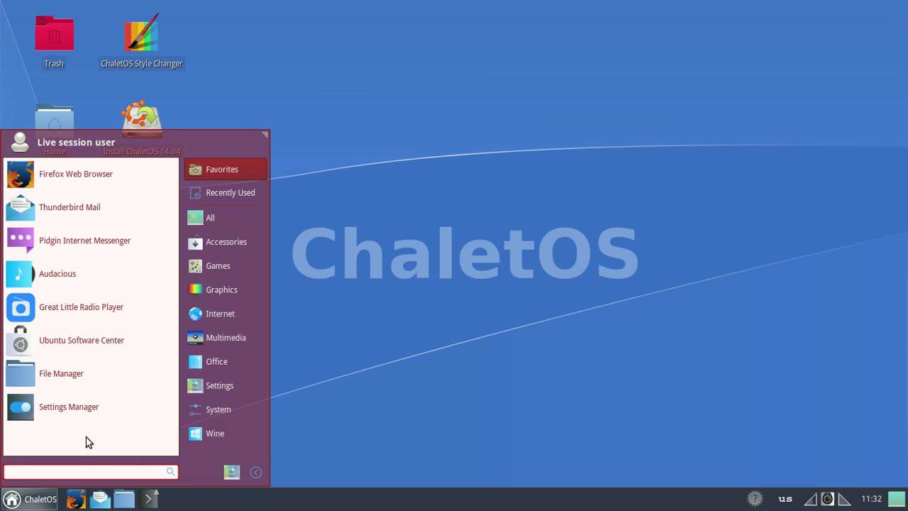
{"action": "type", "text": "siste"}
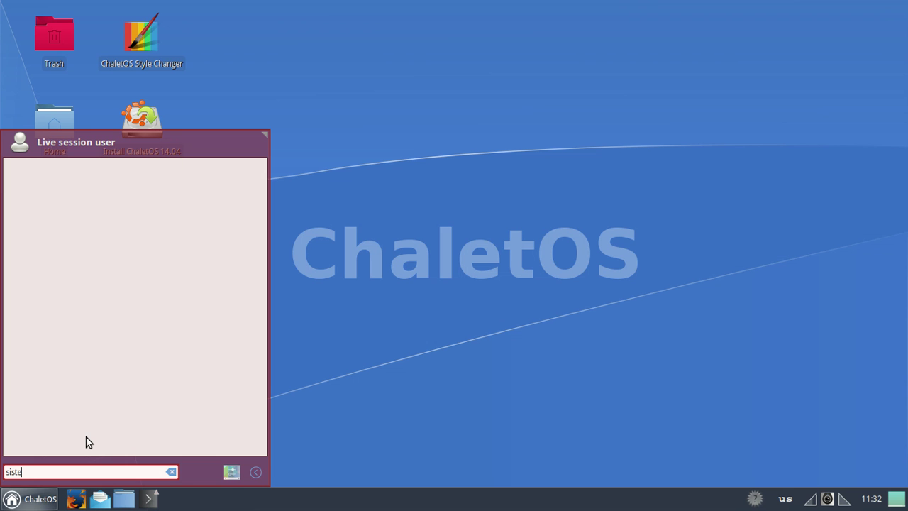
{"action": "type", "text": "m"}
{"action": "key", "text": "BackSpace"}
{"action": "key", "text": "BackSpace"}
{"action": "key", "text": "BackSpace"}
{"action": "key", "text": "BackSpace"}
{"action": "key", "text": "BackSpace"}
{"action": "key", "text": "BackSpace"}
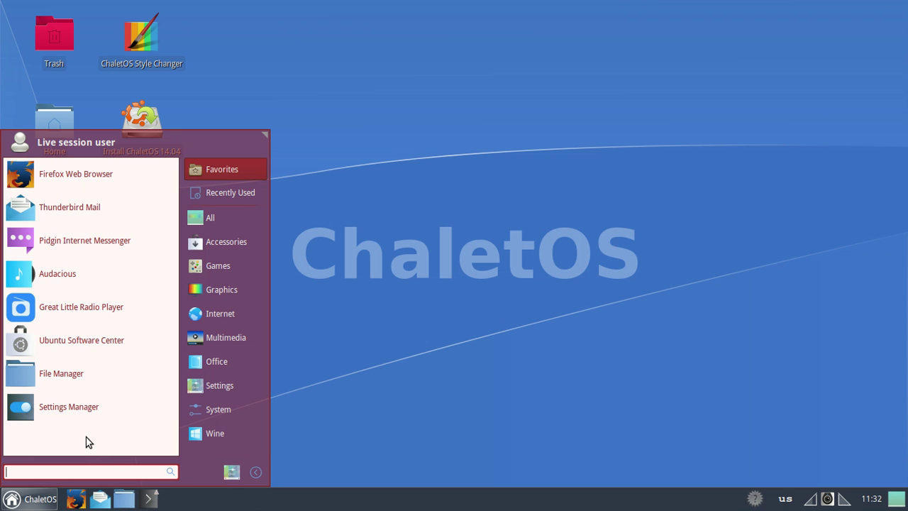
{"action": "type", "text": "moni"}
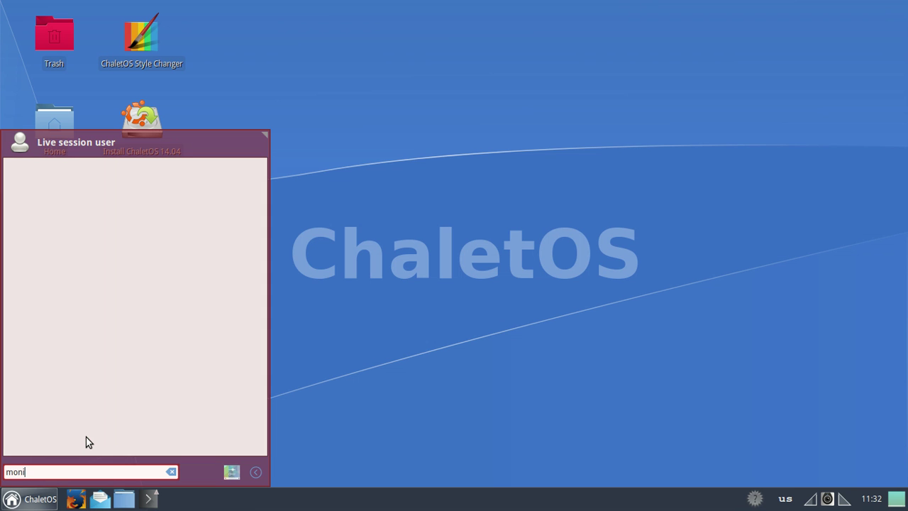
{"action": "key", "text": "BackSpace"}
{"action": "key", "text": "BackSpace"}
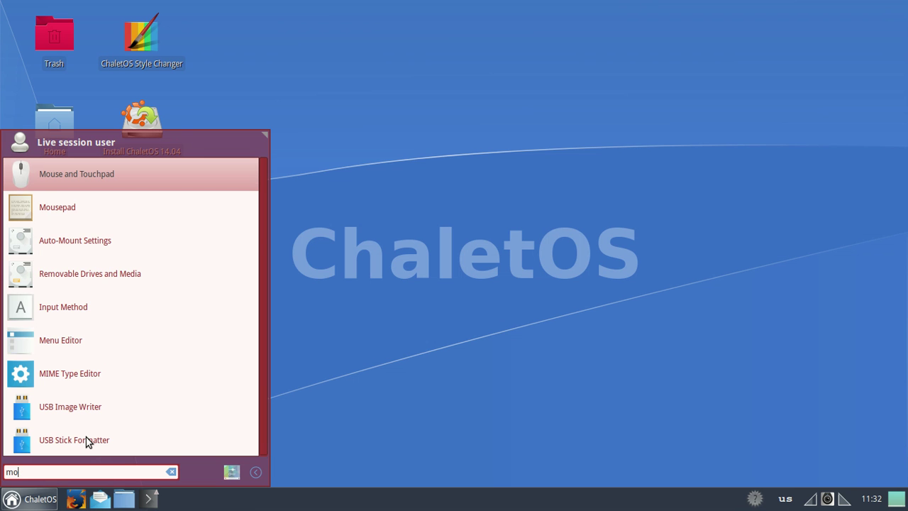
{"action": "key", "text": "BackSpace"}
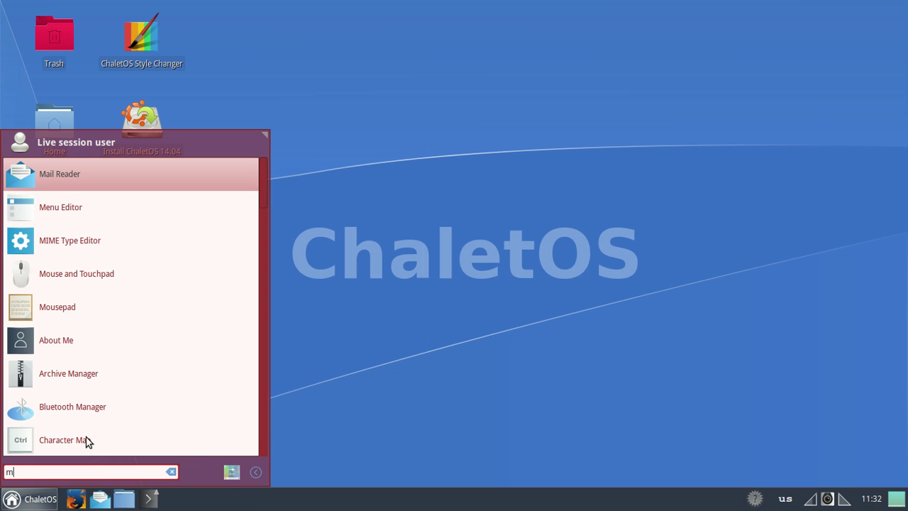
{"action": "key", "text": "BackSpace"}
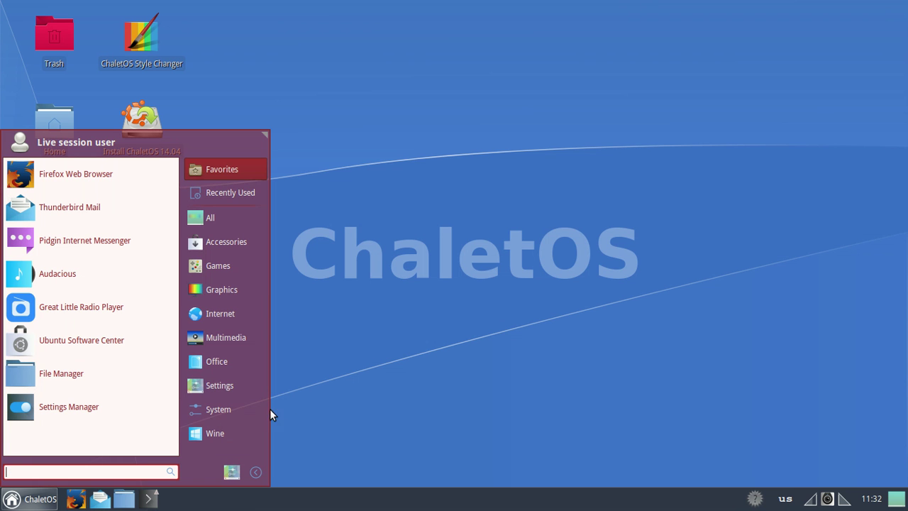
Run Kill System Monitor again from the taskbar's launcher list
{"action": "left_click", "coordinate": [149, 502]}
{"action": "left_click", "coordinate": [149, 501]}
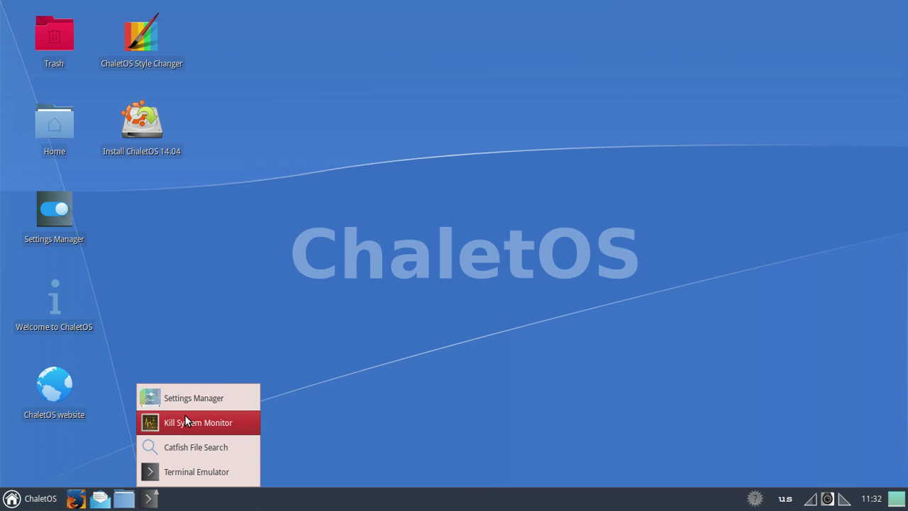
{"action": "left_click", "coordinate": [184, 416]}
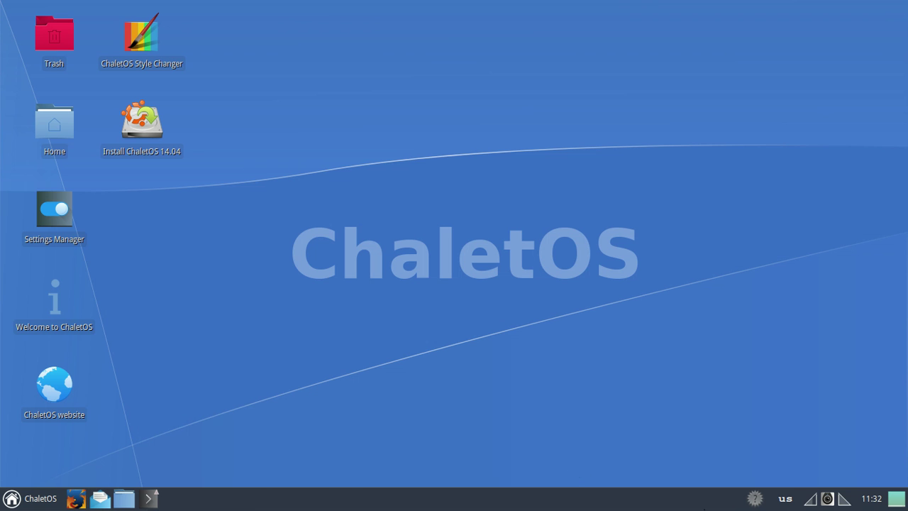
{"action": "left_click", "coordinate": [828, 499]}
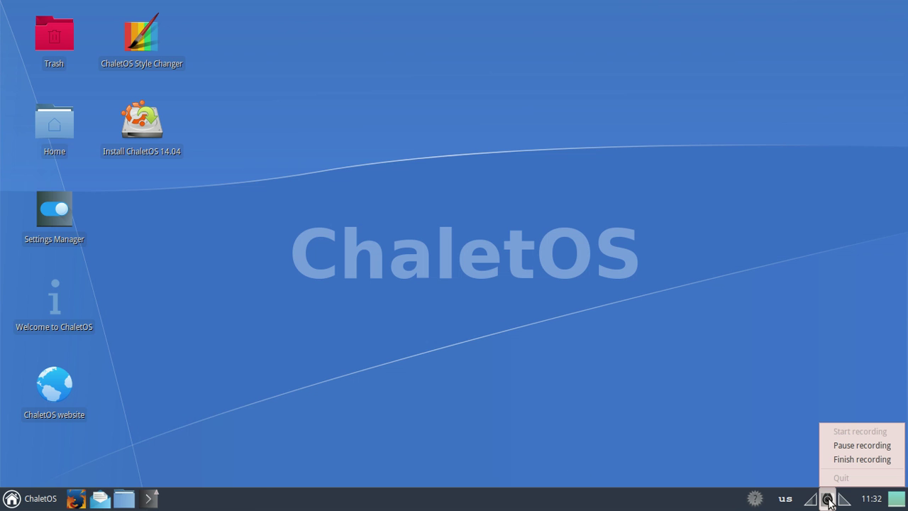
{"action": "left_click", "coordinate": [732, 435]}
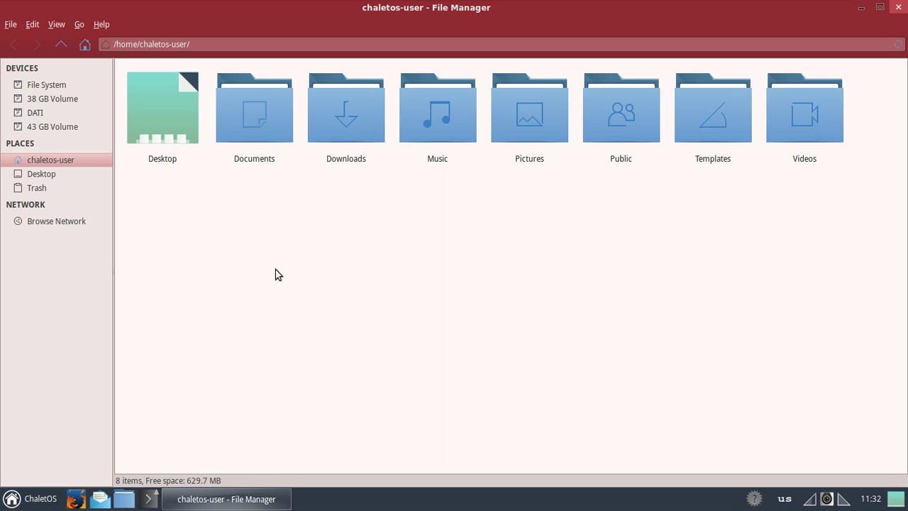
View the file manager's About information, and close both the dialog and the file manager window
{"action": "left_click", "coordinate": [100, 24]}
{"action": "left_click", "coordinate": [105, 52]}
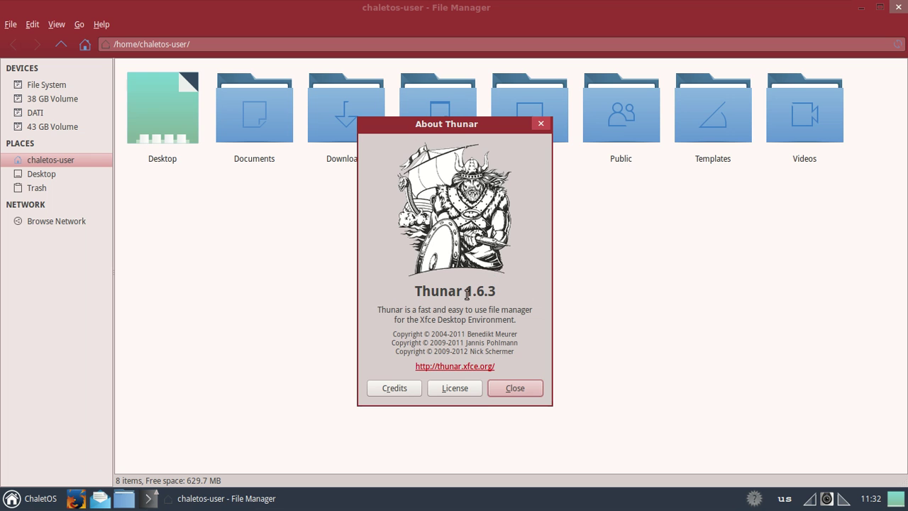
{"action": "left_click", "coordinate": [540, 124]}
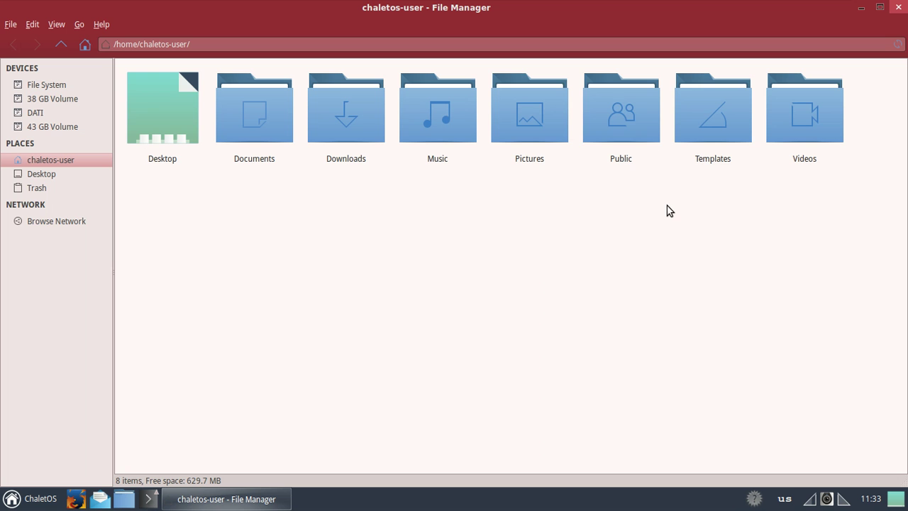
{"action": "left_click", "coordinate": [899, 8]}
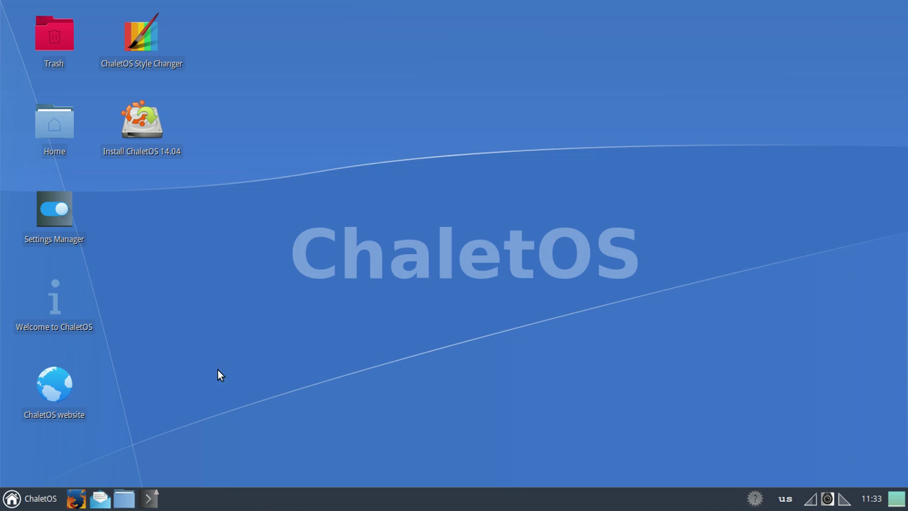
Open Appearance from the desktop's Settings Manager and apply the zoncolorXtra-Facebook style
{"action": "left_click", "coordinate": [47, 223]}
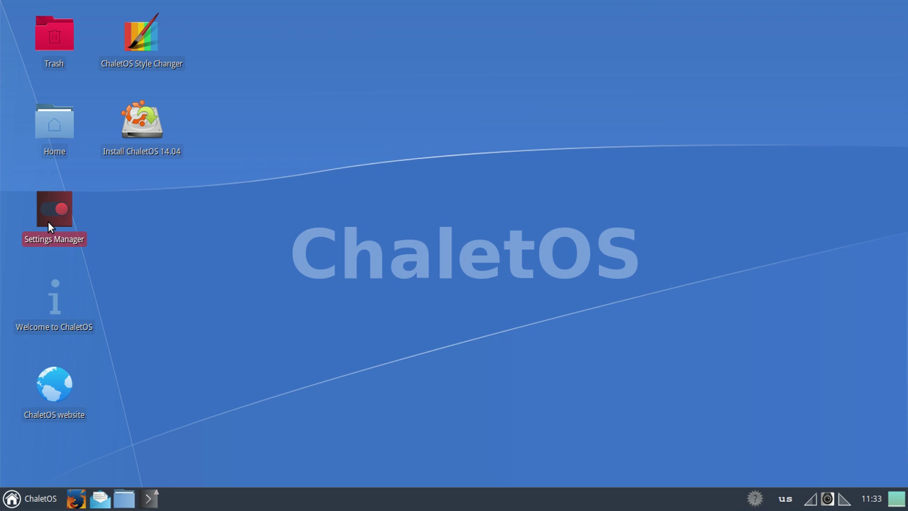
{"action": "double_click", "coordinate": [47, 222]}
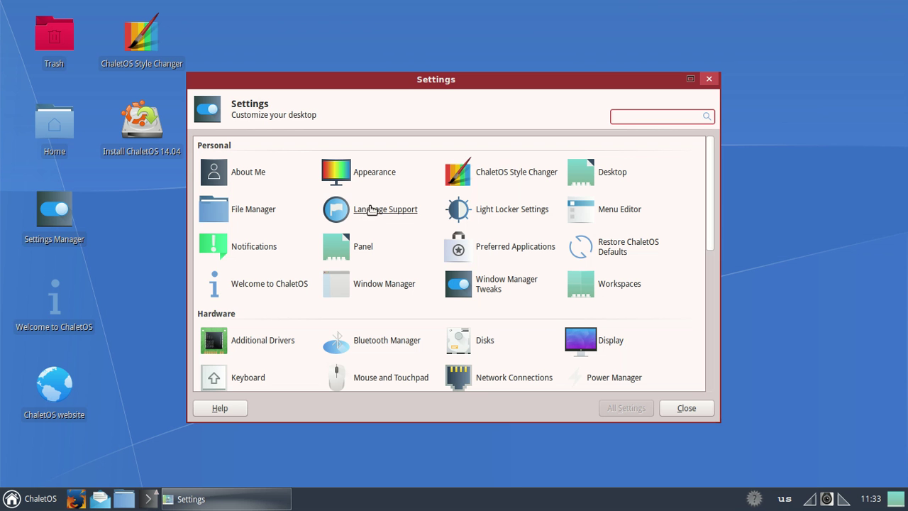
{"action": "left_click", "coordinate": [383, 172]}
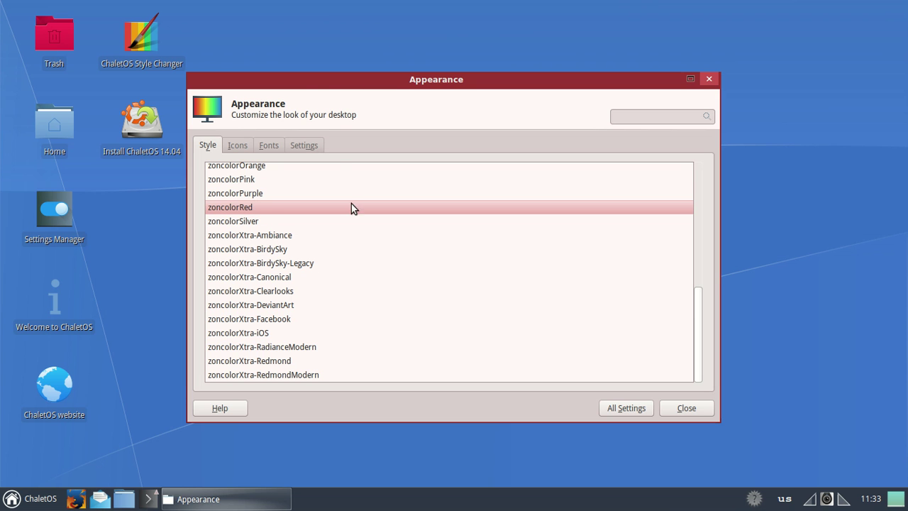
{"action": "left_click", "coordinate": [282, 323]}
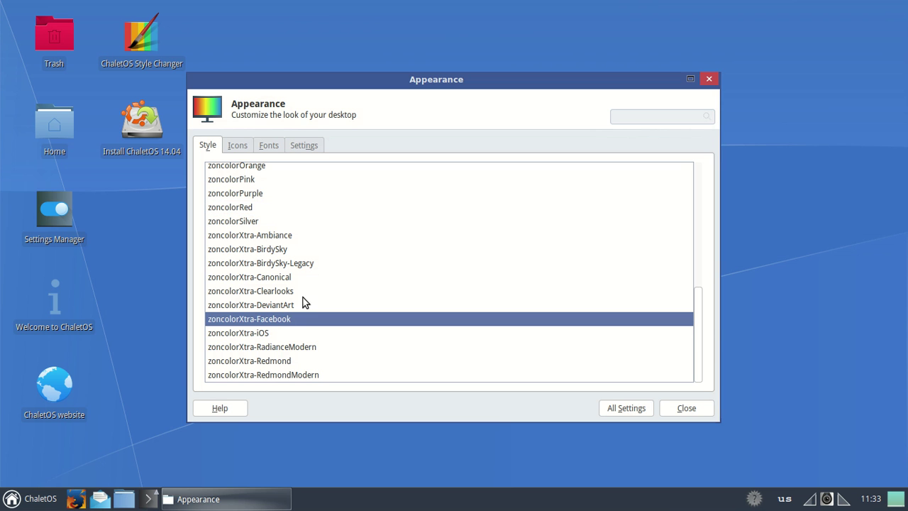
Switch the icon theme to ChaletOS-Win2-7 and return to the full settings list
{"action": "left_click", "coordinate": [239, 146]}
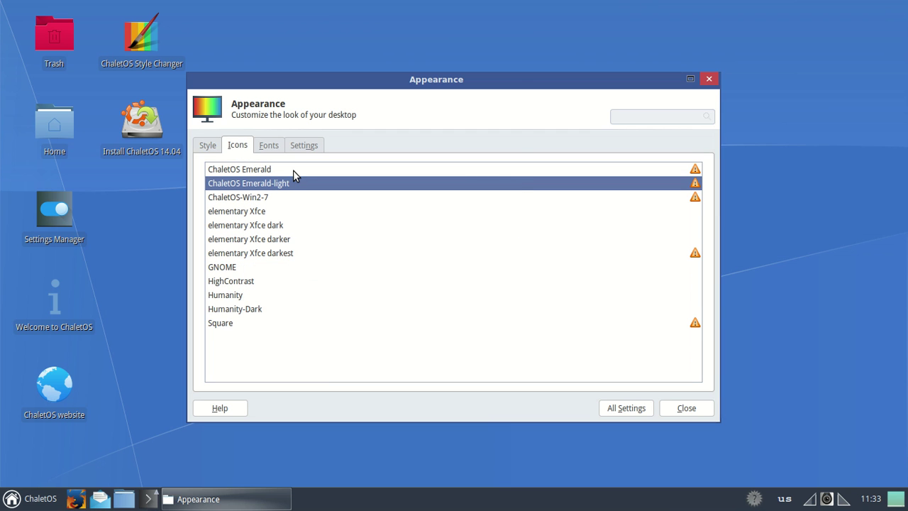
{"action": "left_click", "coordinate": [262, 202]}
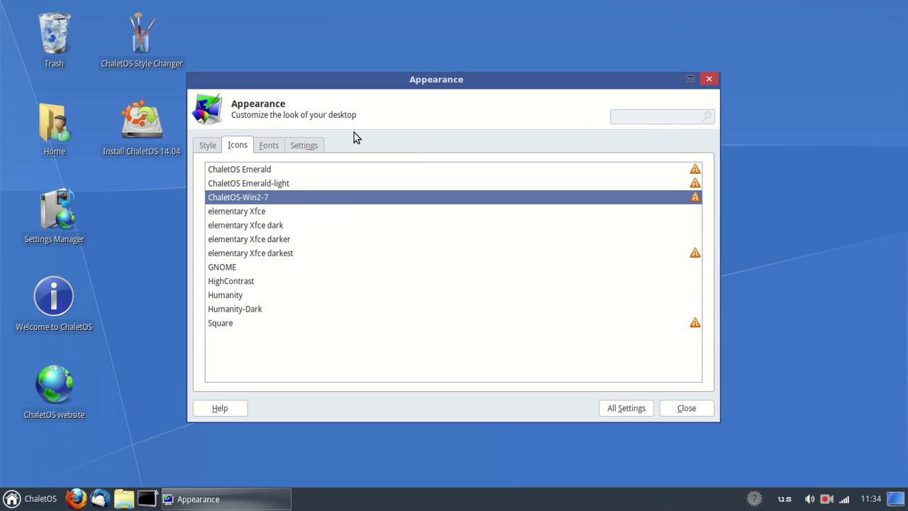
{"action": "left_click", "coordinate": [626, 408]}
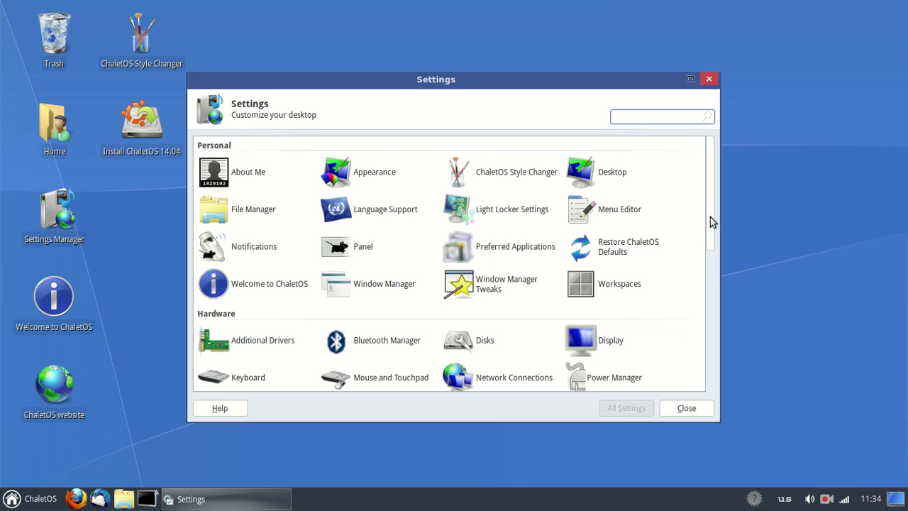
Reopen Appearance, look over the available styles and set the icon theme to ChaletOS Emerald
{"action": "left_click", "coordinate": [375, 174]}
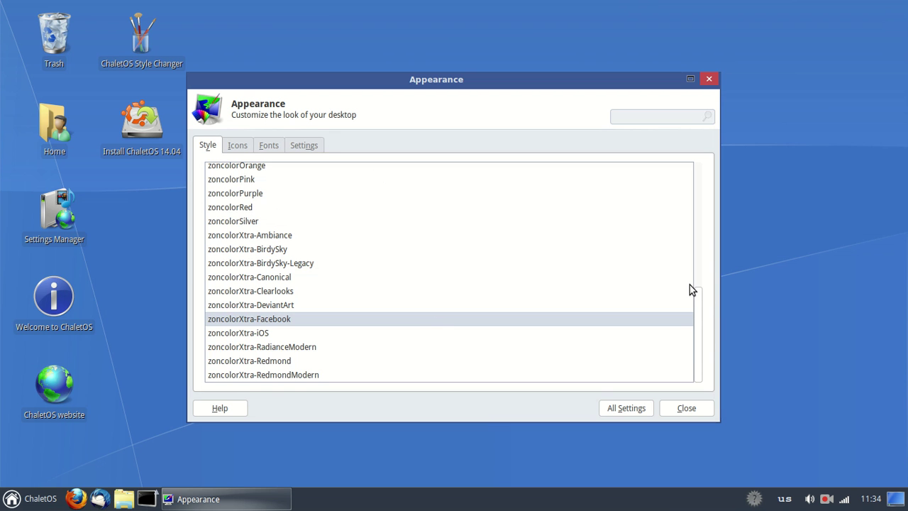
{"action": "left_click", "coordinate": [700, 240]}
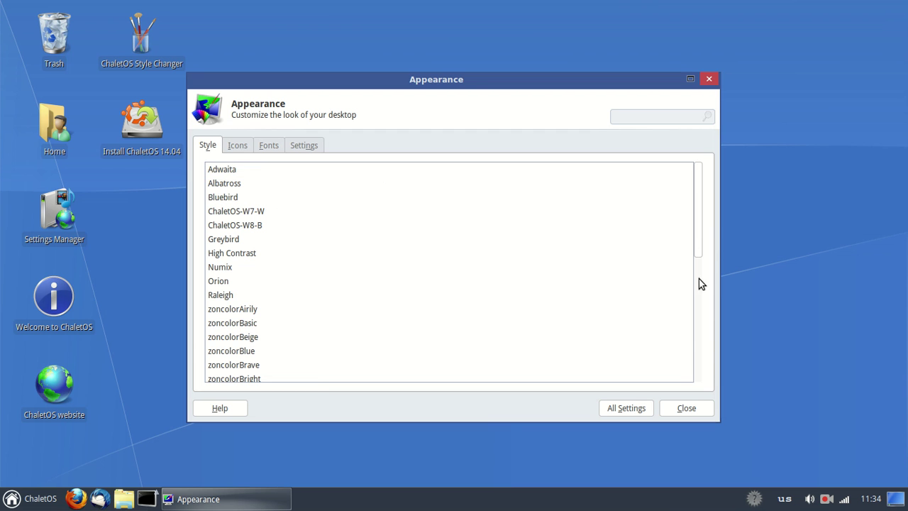
{"action": "left_click", "coordinate": [237, 145]}
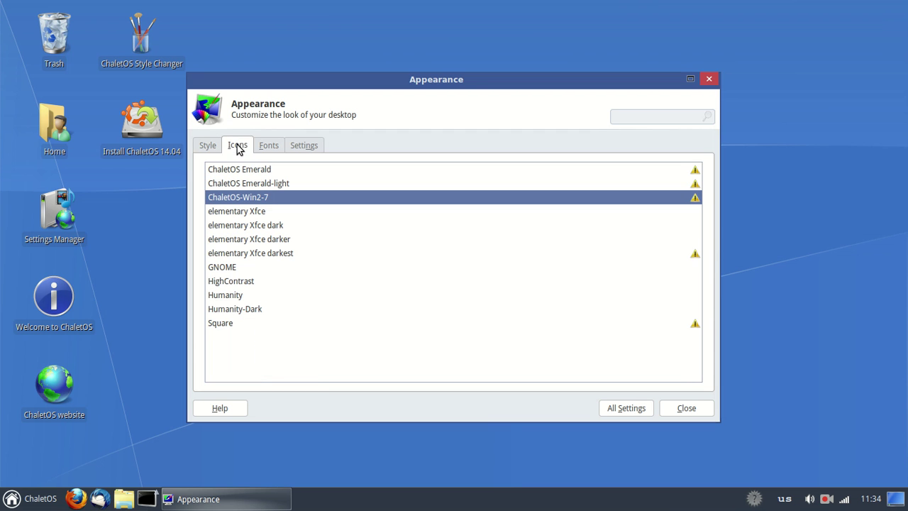
{"action": "left_click", "coordinate": [263, 171]}
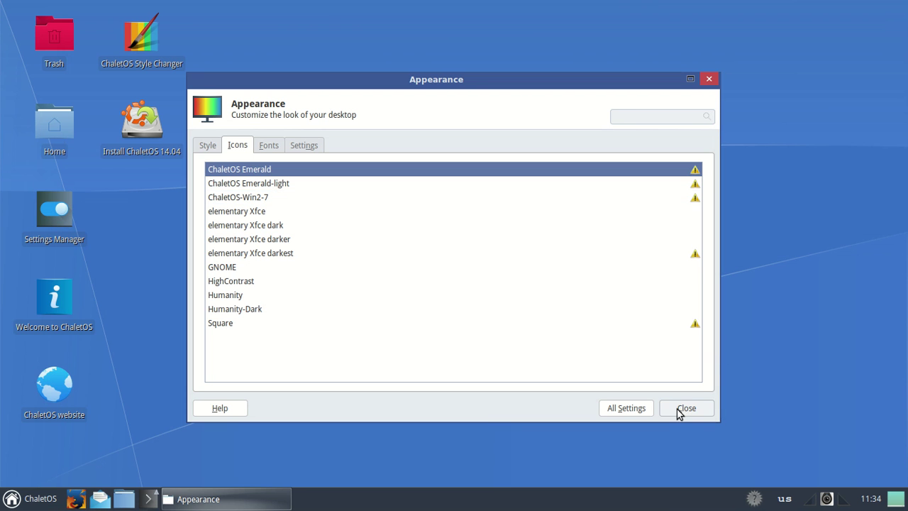
Leave Appearance, close the settings window and open the ChaletOS Style Changer from the desktop
{"action": "left_click", "coordinate": [626, 408]}
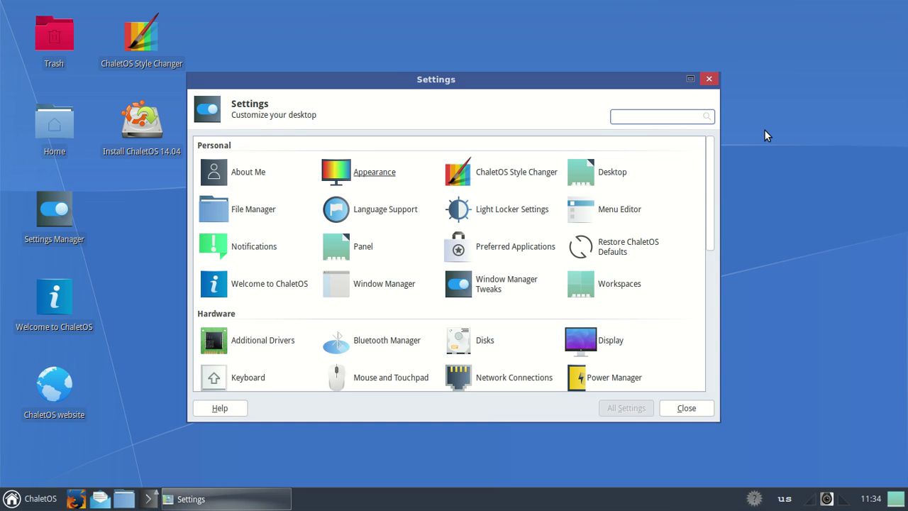
{"action": "left_click", "coordinate": [710, 80]}
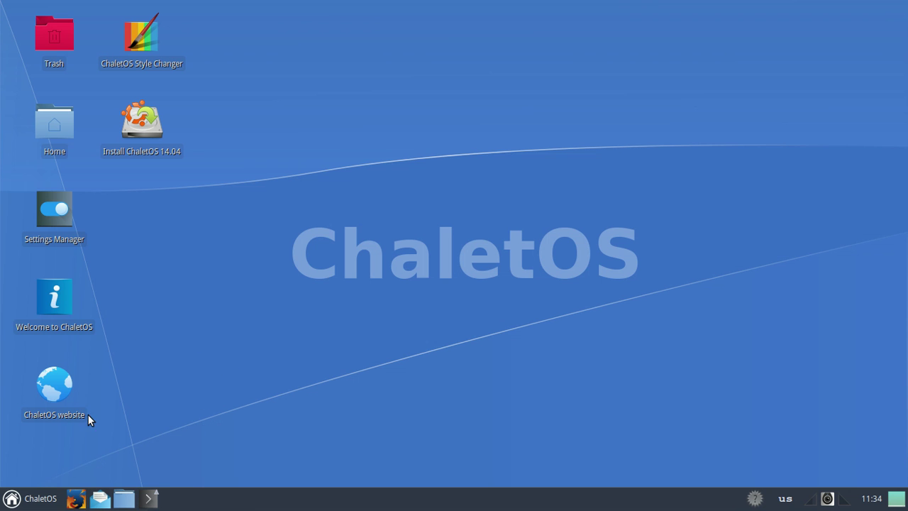
{"action": "double_click", "coordinate": [144, 30]}
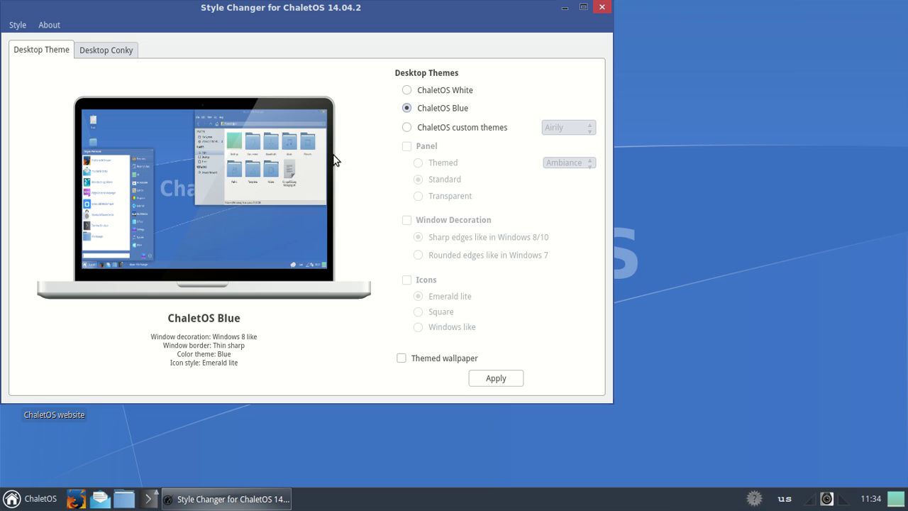
Apply the Standard Conky desktop widget, replace it with the Minimal Clock style, and close the Style Changer
{"action": "left_click", "coordinate": [126, 51]}
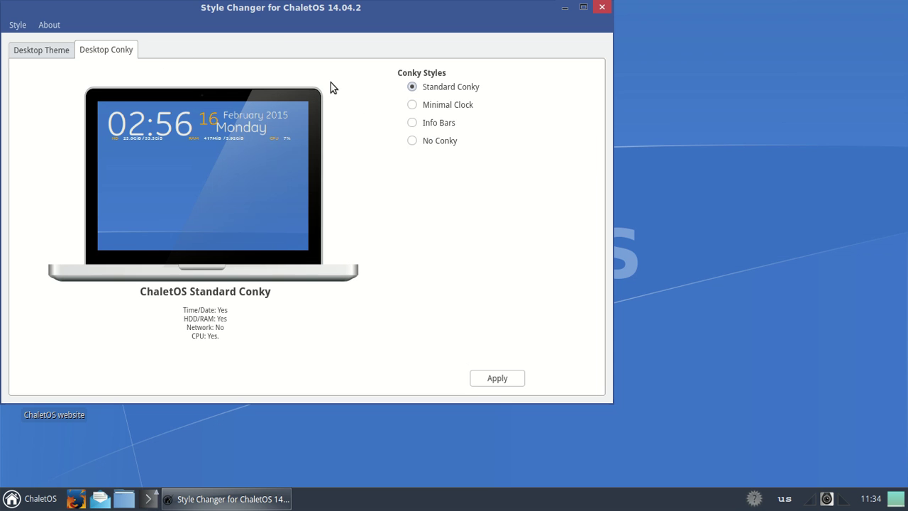
{"action": "left_click", "coordinate": [510, 379]}
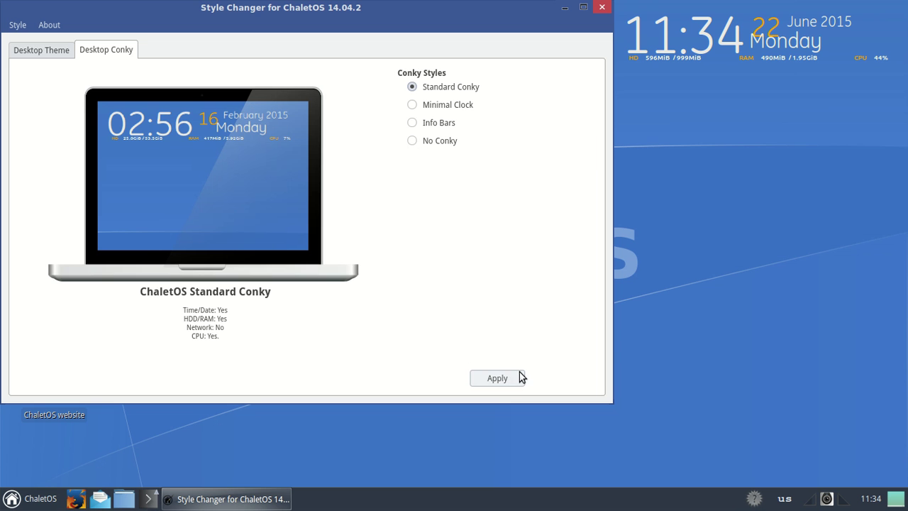
{"action": "left_click", "coordinate": [470, 107]}
{"action": "left_click", "coordinate": [488, 379]}
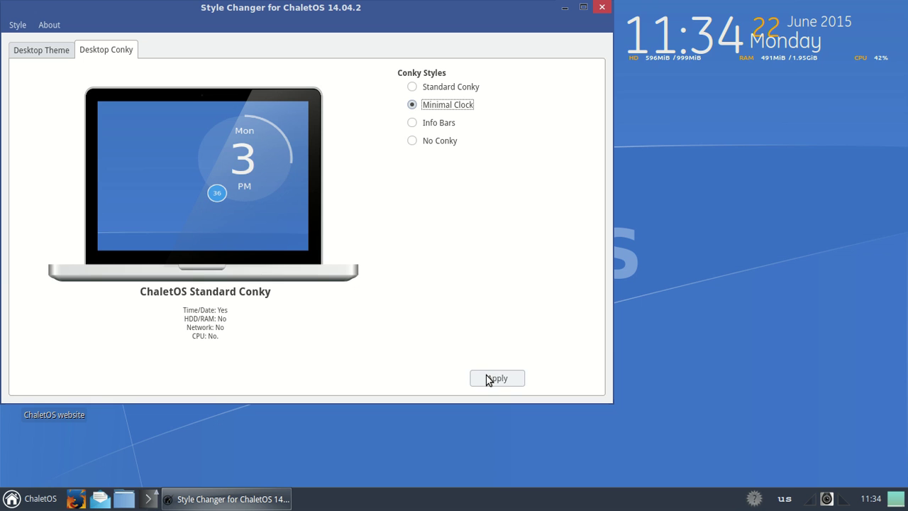
{"action": "left_click", "coordinate": [601, 8]}
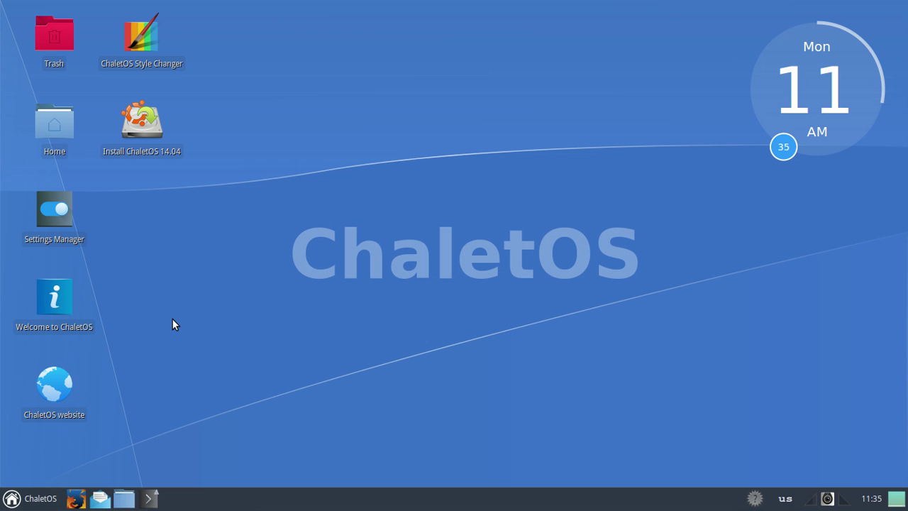
Search the application menu for "chee", launch Cheese to view the webcam picture, and close it
{"action": "left_click", "coordinate": [35, 499]}
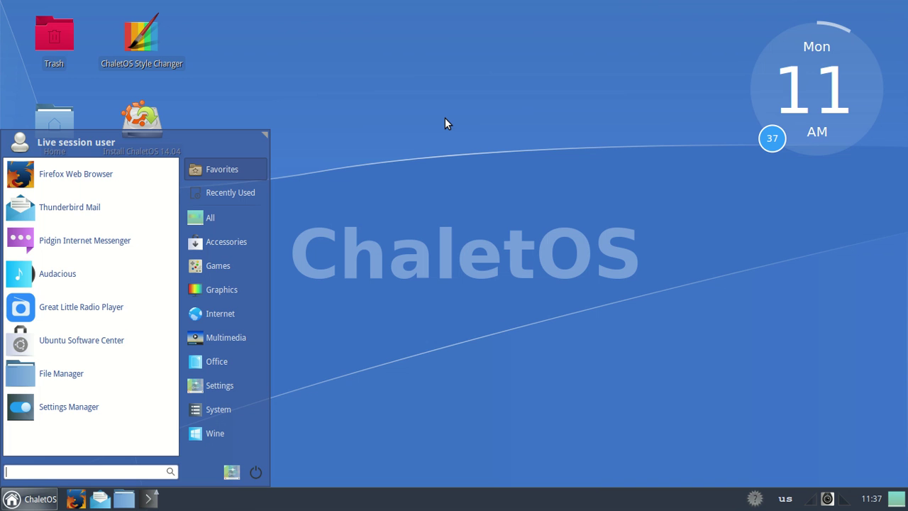
{"action": "key", "text": "Escape"}
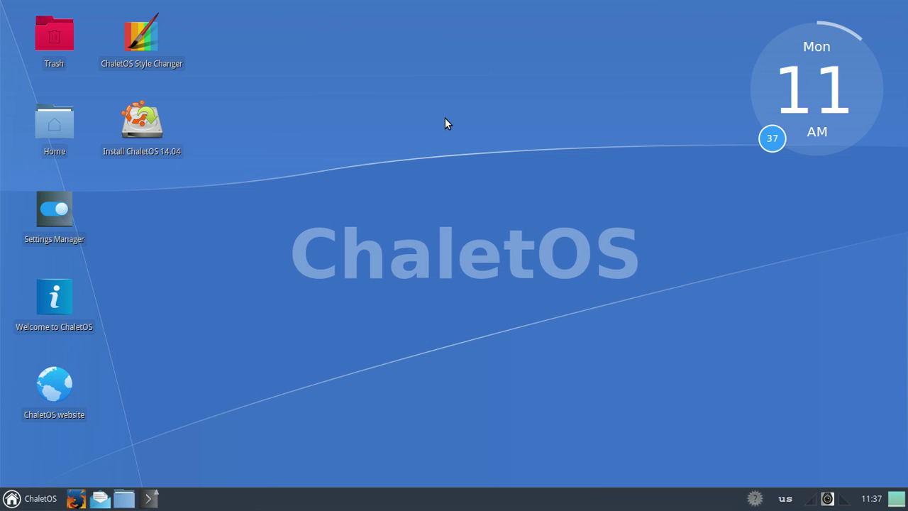
{"action": "left_click", "coordinate": [24, 506]}
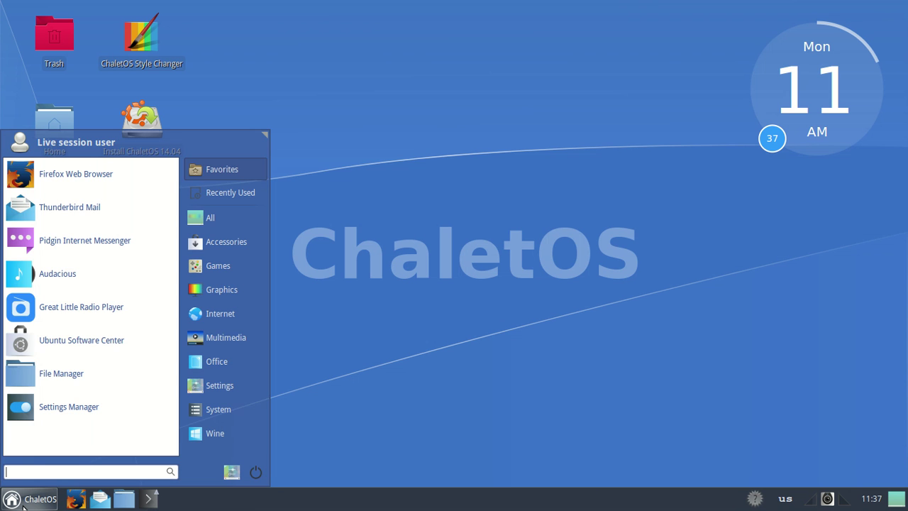
{"action": "type", "text": "chee"}
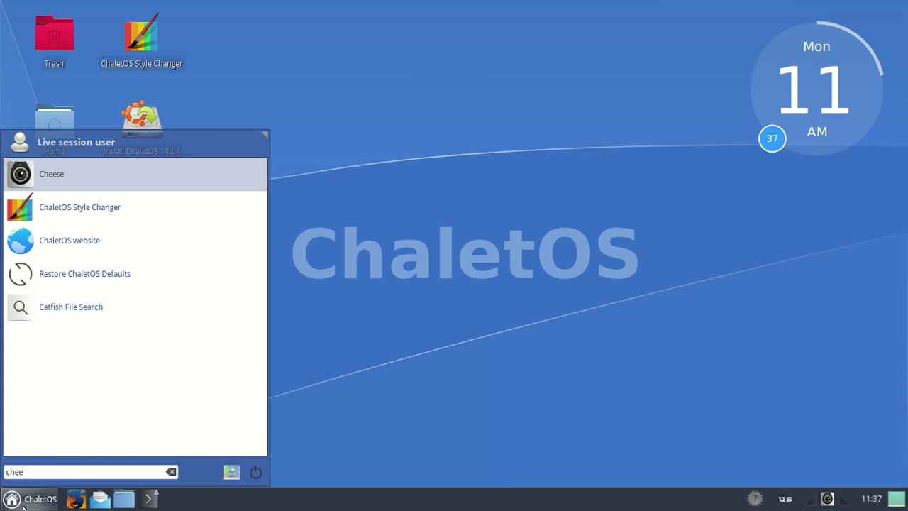
{"action": "left_click", "coordinate": [146, 174]}
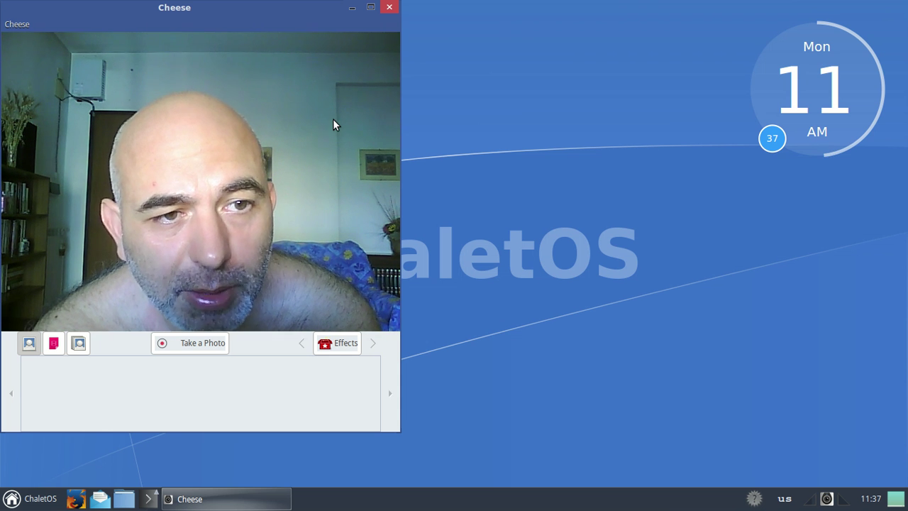
{"action": "left_click", "coordinate": [389, 7]}
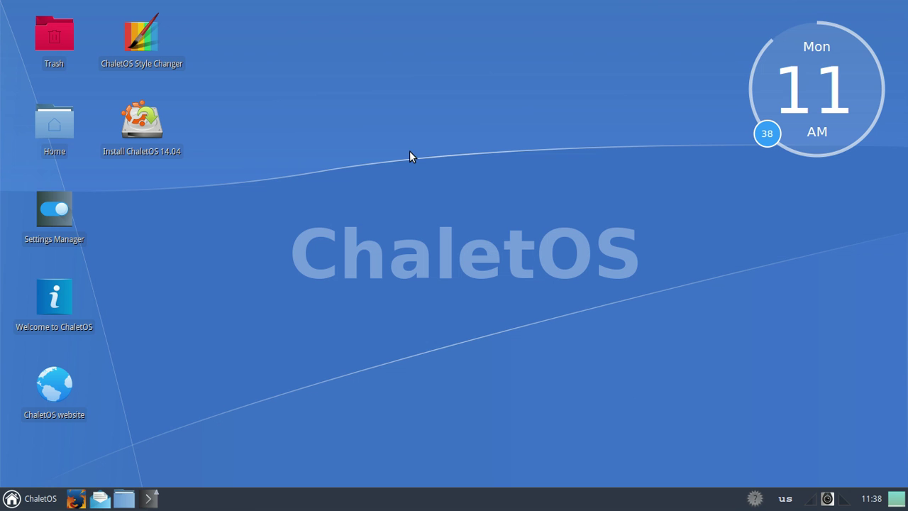
Open the desktop settings, browse the wallpapers in the backdrops folder, and close the dialog without changing the background
{"action": "right_click", "coordinate": [362, 128]}
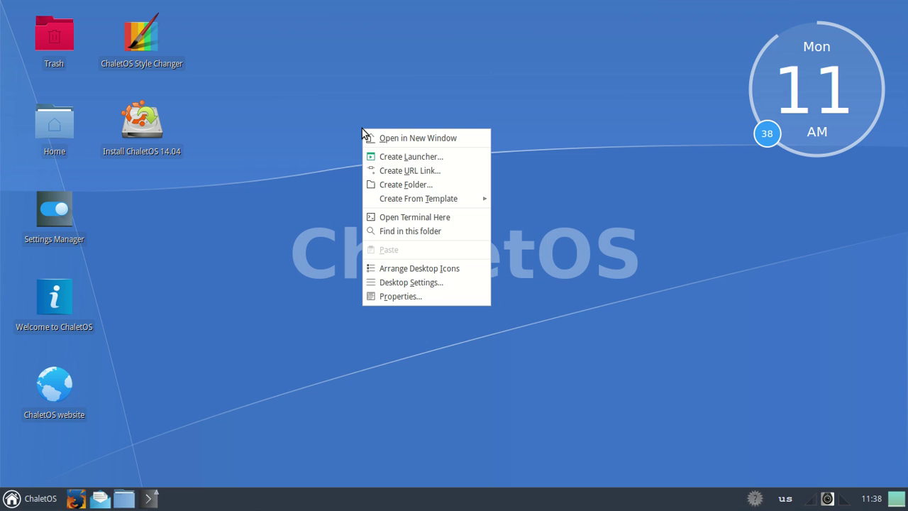
{"action": "left_click", "coordinate": [455, 282]}
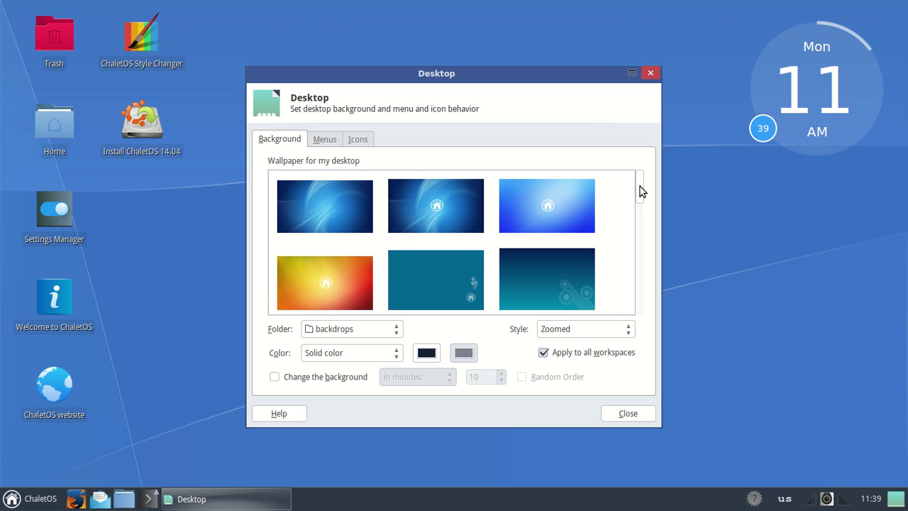
{"action": "left_click_drag", "start_coordinate": [640, 190], "coordinate": [638, 244]}
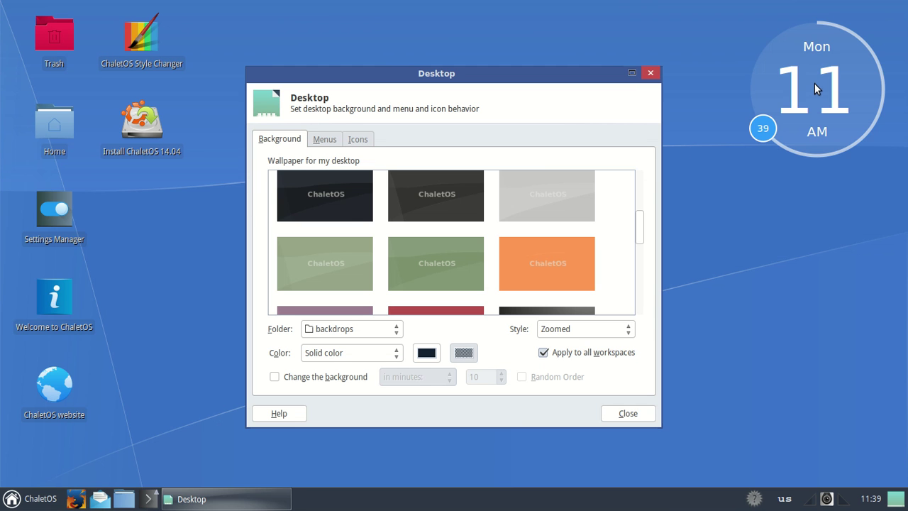
{"action": "left_click", "coordinate": [639, 256]}
{"action": "left_click", "coordinate": [639, 290]}
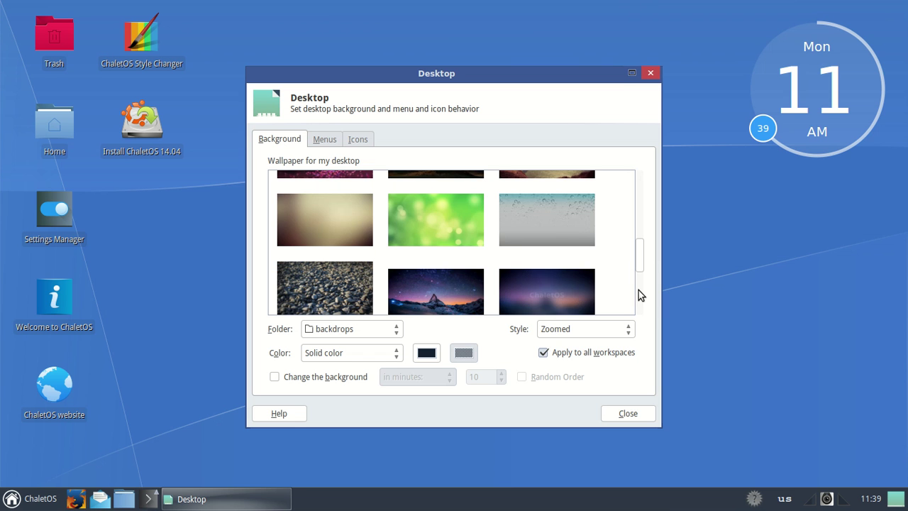
{"action": "left_click", "coordinate": [641, 211]}
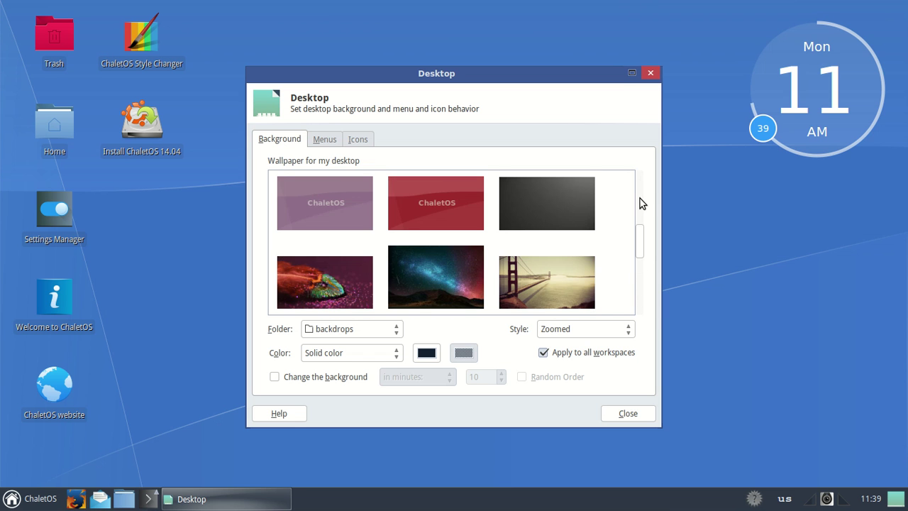
{"action": "left_click", "coordinate": [629, 414]}
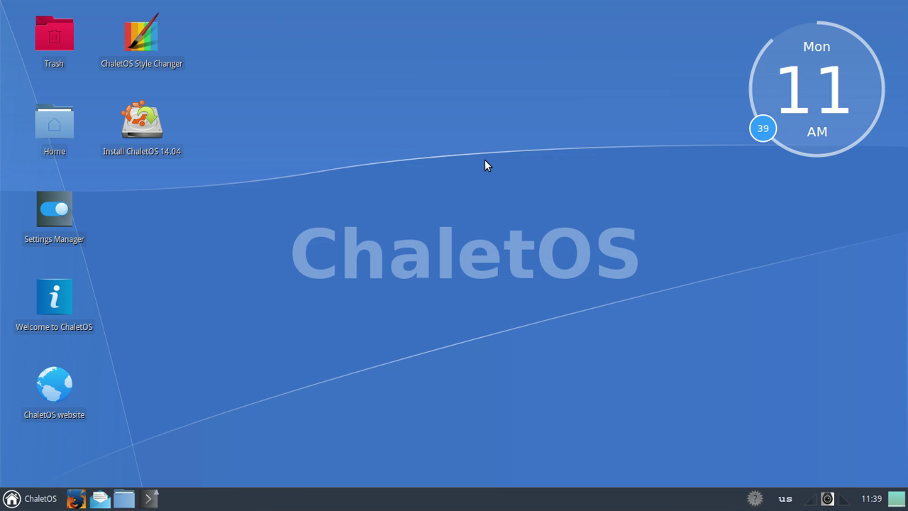
Open the screen recorder's list of recording controls
{"action": "left_click", "coordinate": [828, 499]}
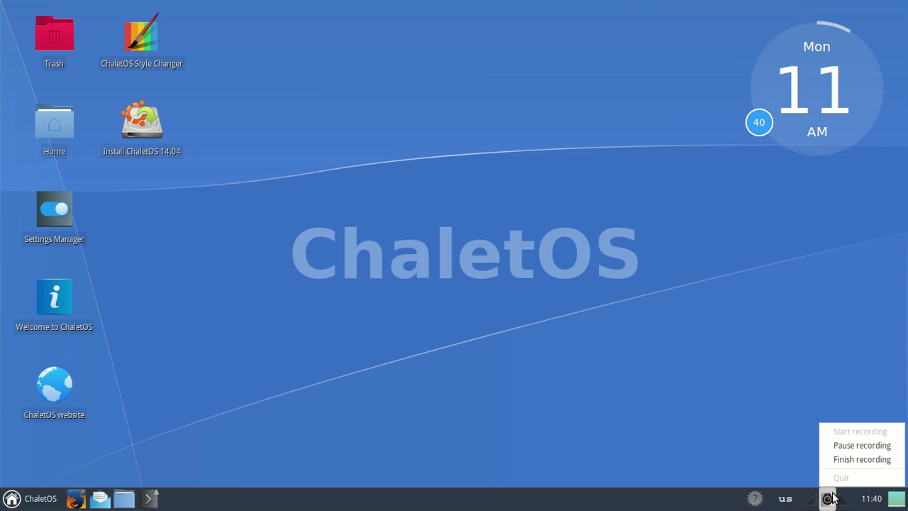